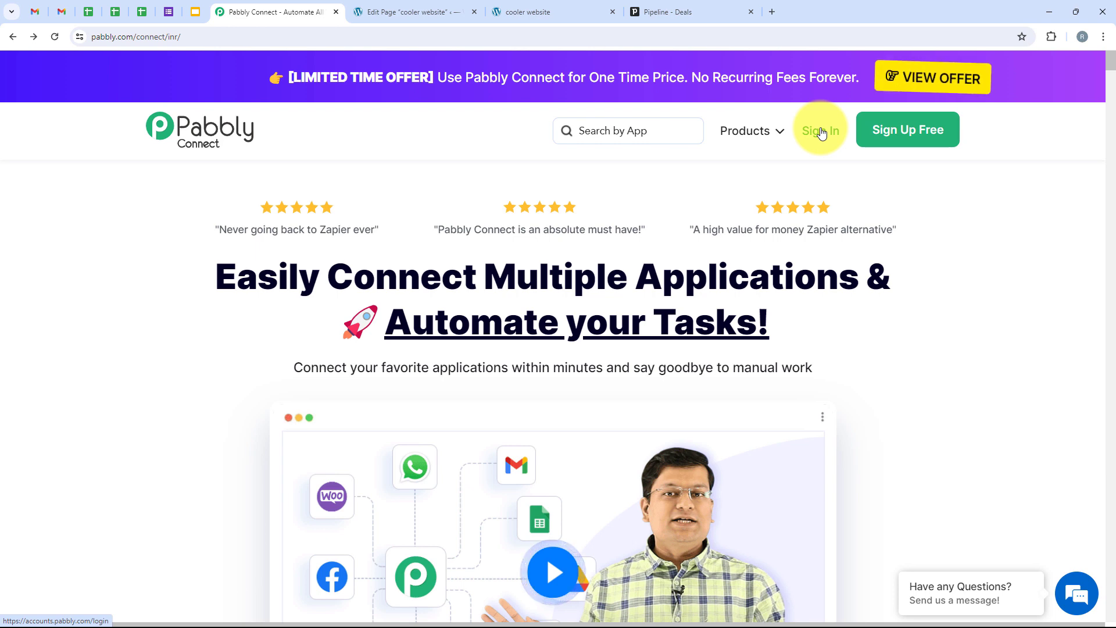
Sign in and launch Pabbly Connect from the All Pabbly Apps list.
{"action": "left_click", "coordinate": [821, 132]}
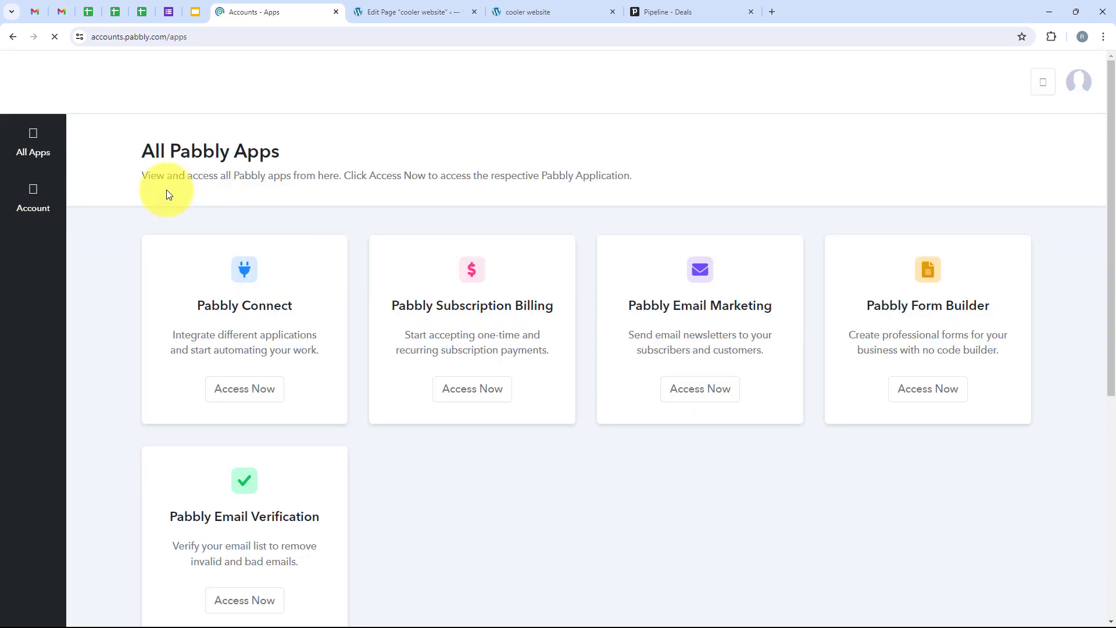
{"action": "left_click_drag", "start_coordinate": [99, 154], "coordinate": [309, 151]}
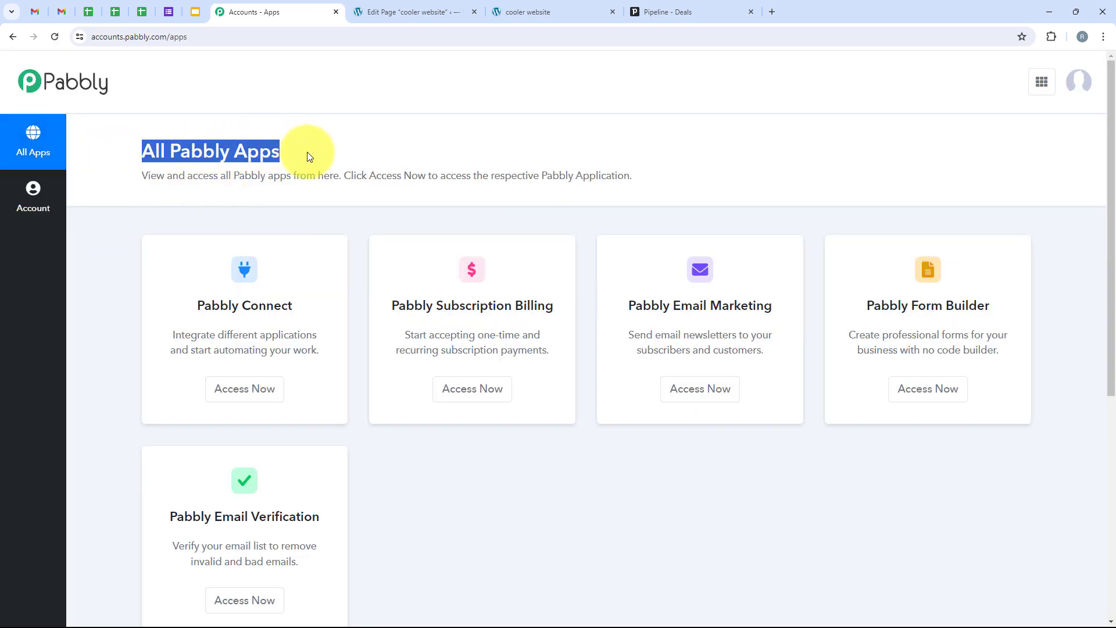
{"action": "scroll", "coordinate": [307, 152], "scroll_direction": "down", "scroll_amount": 3}
{"action": "scroll", "coordinate": [307, 152], "scroll_direction": "up", "scroll_amount": 3}
{"action": "triple_click", "coordinate": [225, 330]}
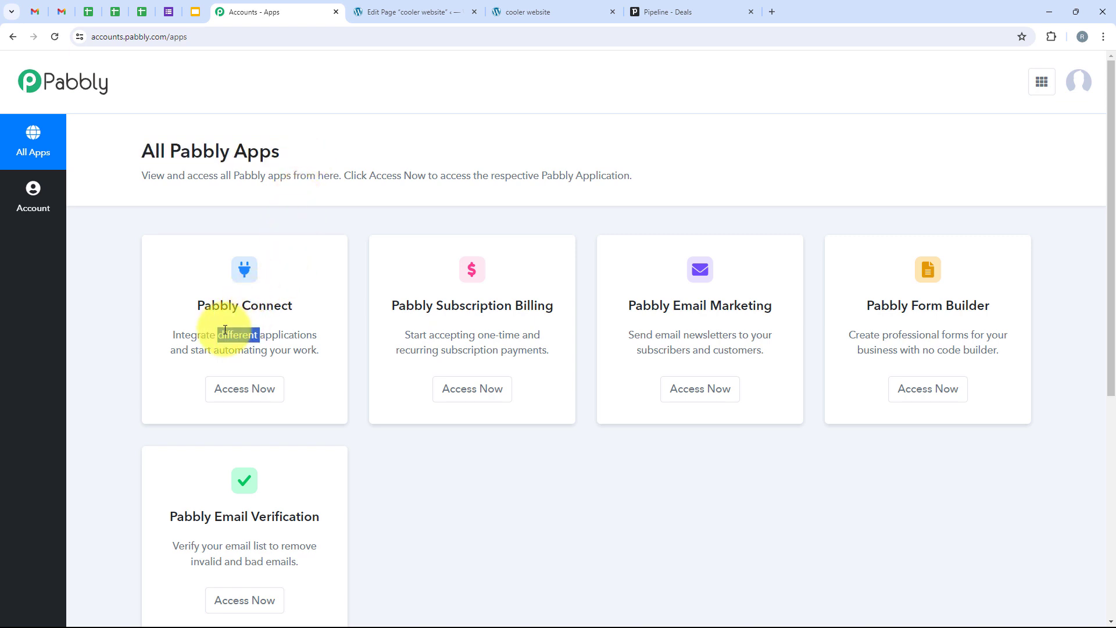
{"action": "left_click", "coordinate": [262, 401]}
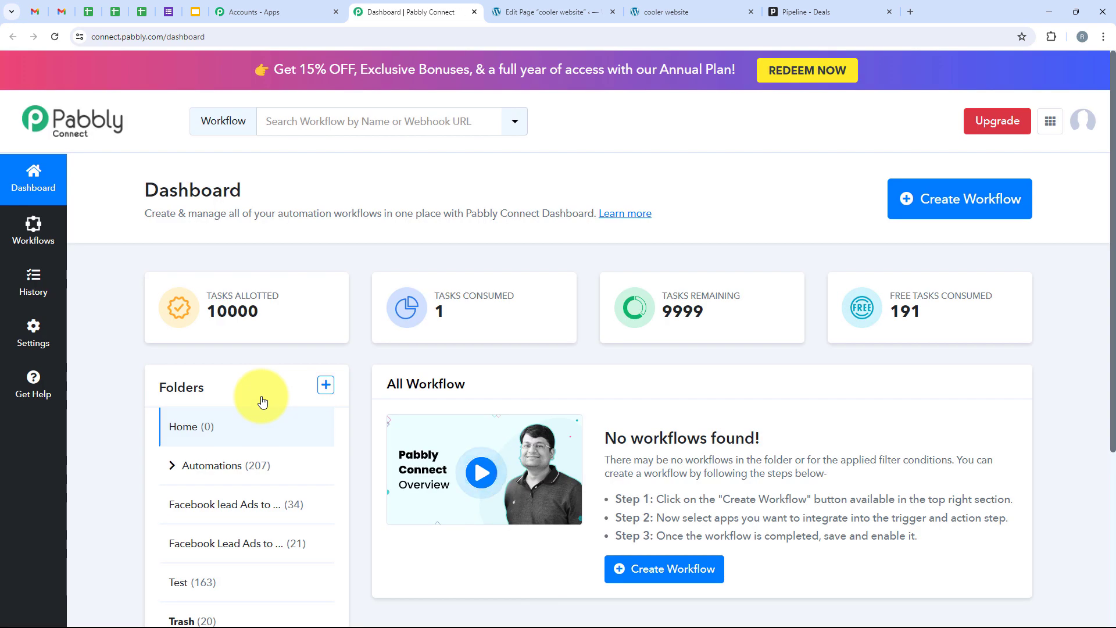
Create a workflow named 'Create Pipedrive Contacts from Elementor Form Submission' in the Automations folder.
{"action": "left_click", "coordinate": [928, 198]}
{"action": "left_click_drag", "start_coordinate": [466, 277], "coordinate": [381, 278]}
{"action": "left_click_drag", "start_coordinate": [461, 349], "coordinate": [371, 354]}
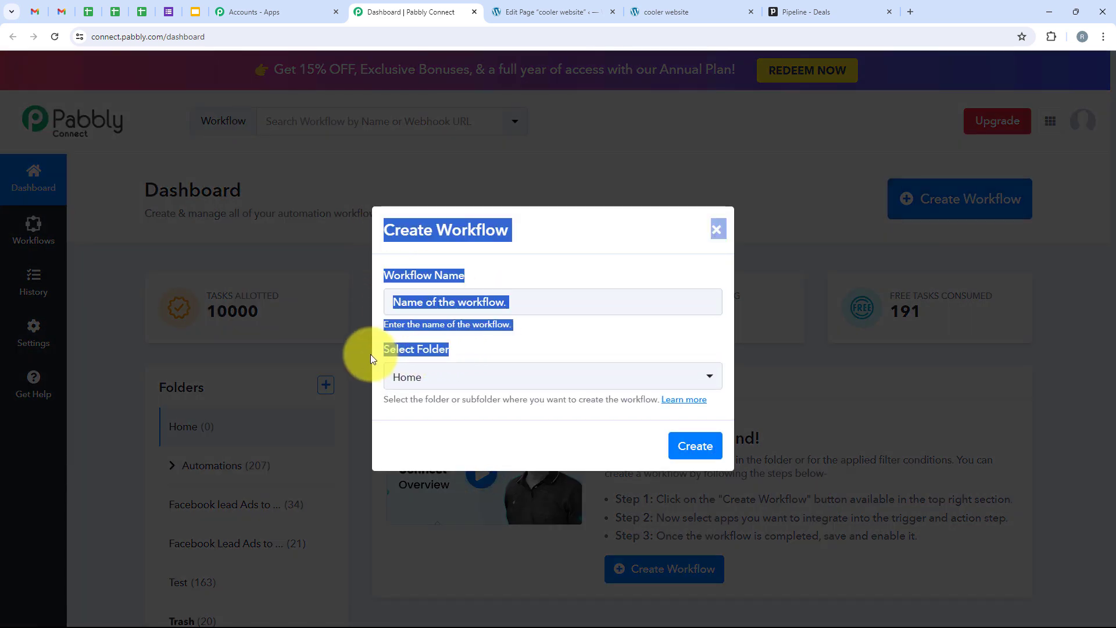
{"action": "left_click", "coordinate": [413, 306]}
{"action": "left_click", "coordinate": [518, 386]}
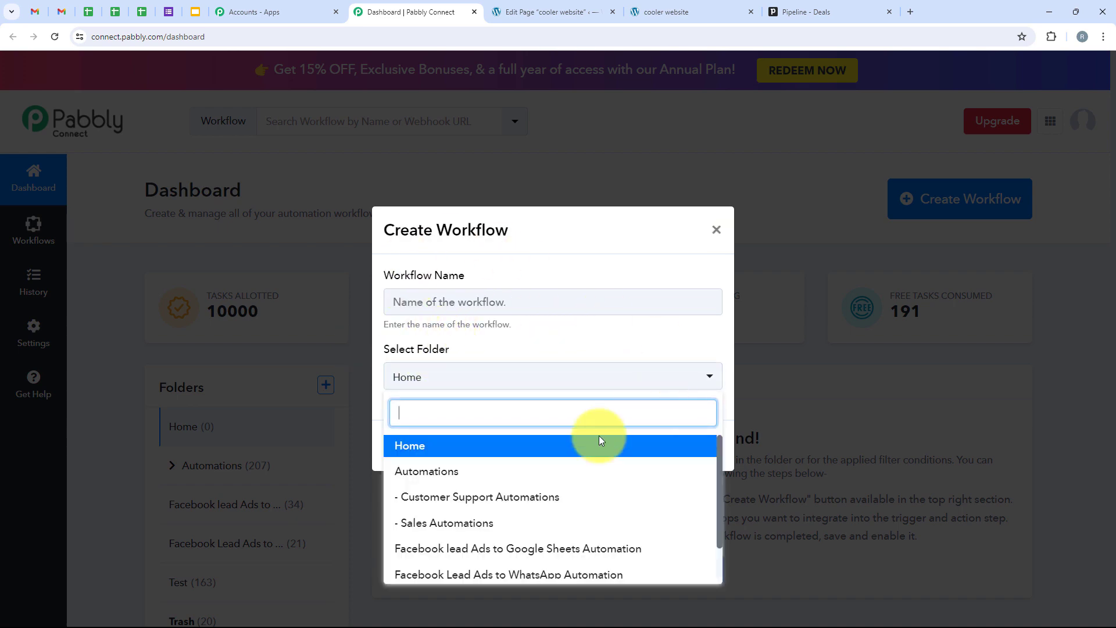
{"action": "left_click", "coordinate": [494, 469]}
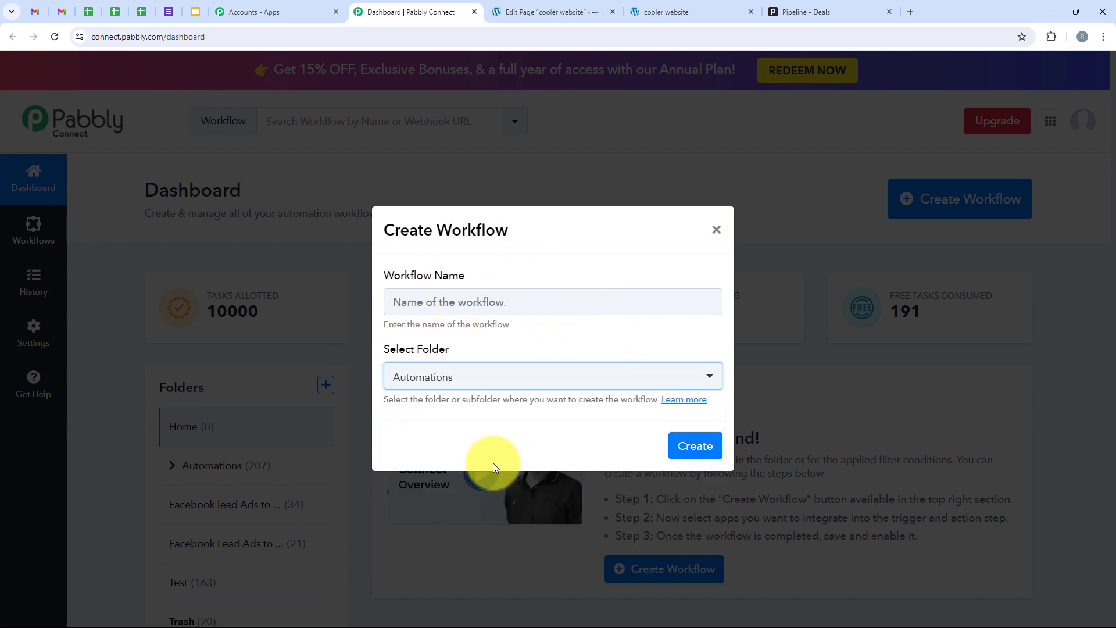
{"action": "left_click", "coordinate": [424, 296]}
{"action": "type", "text": "Create Pipedrive Contacts from Elementor Form Submission"}
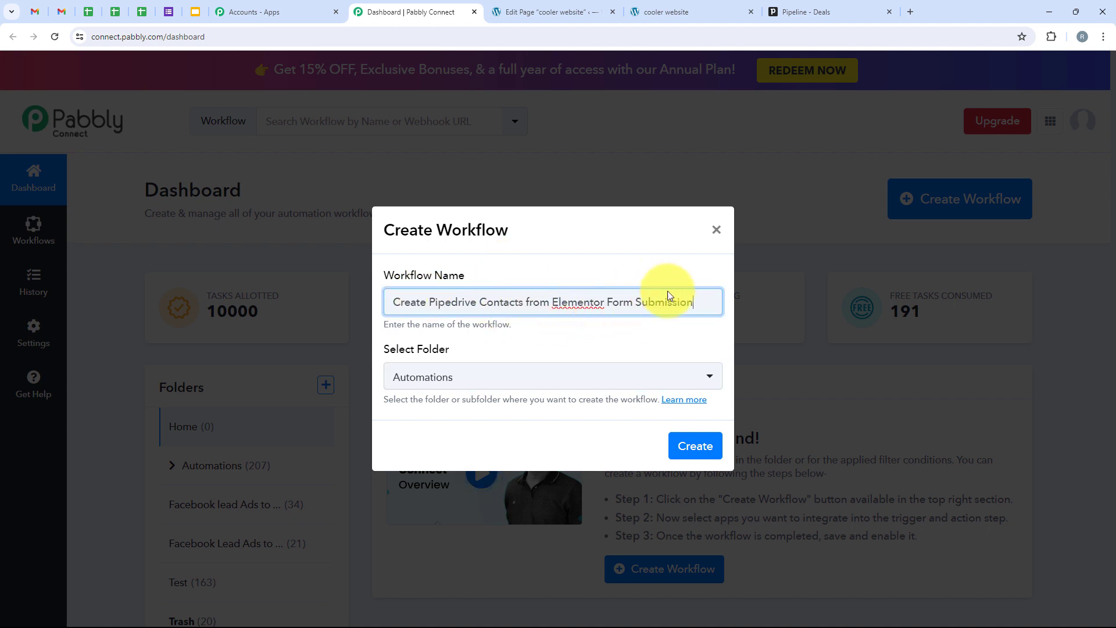
{"action": "left_click", "coordinate": [702, 454]}
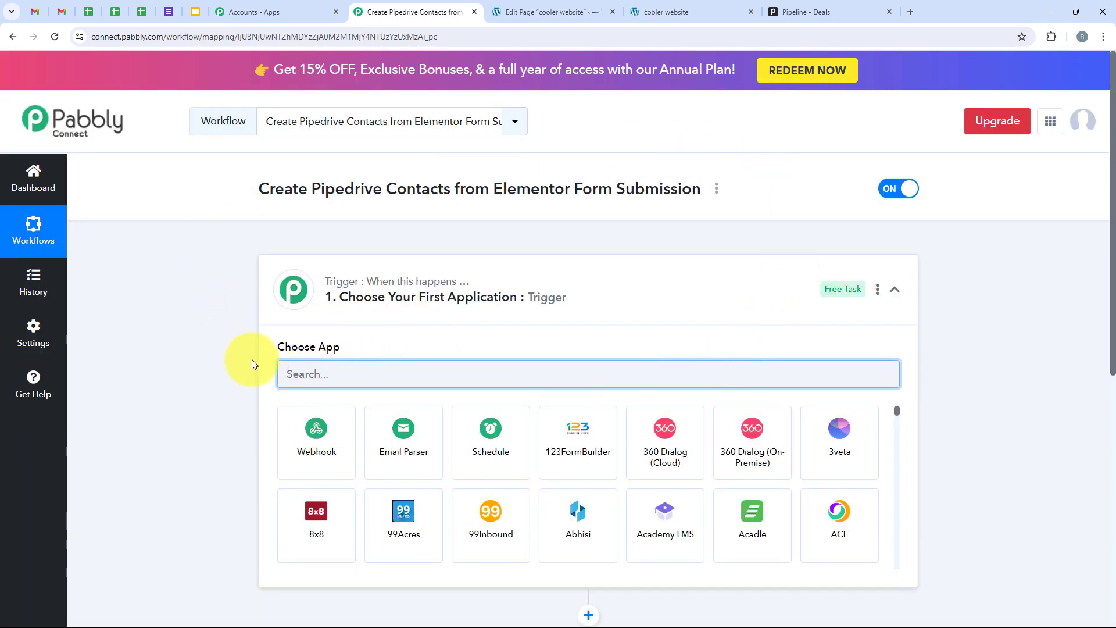
Choose Elementor as the workflow's trigger app.
{"action": "left_click", "coordinate": [698, 298]}
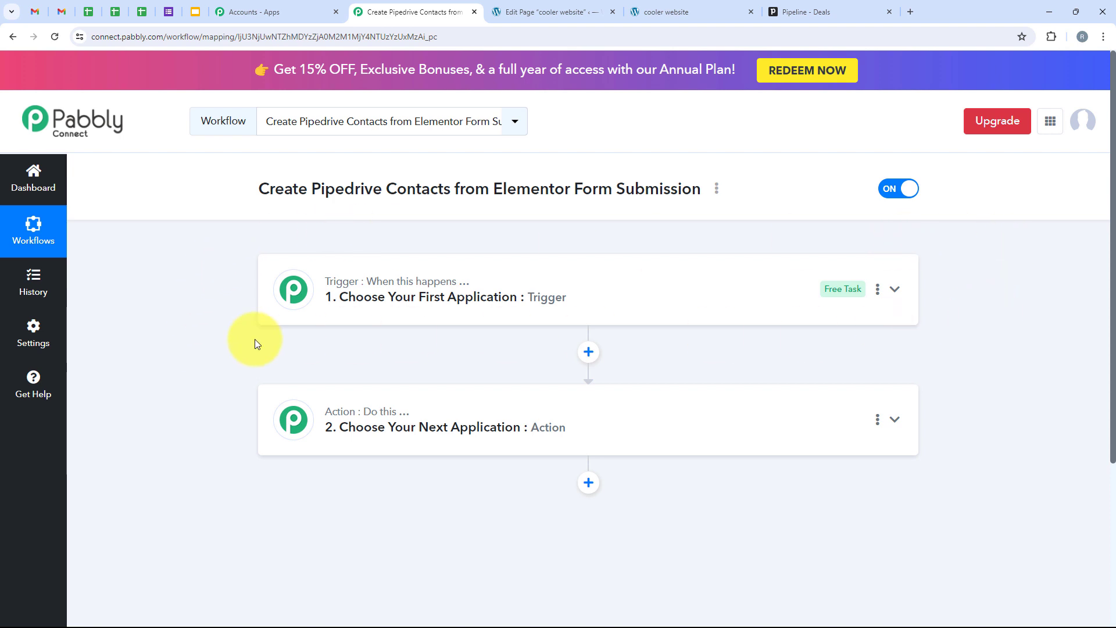
{"action": "left_click", "coordinate": [401, 299]}
{"action": "left_click", "coordinate": [416, 367]}
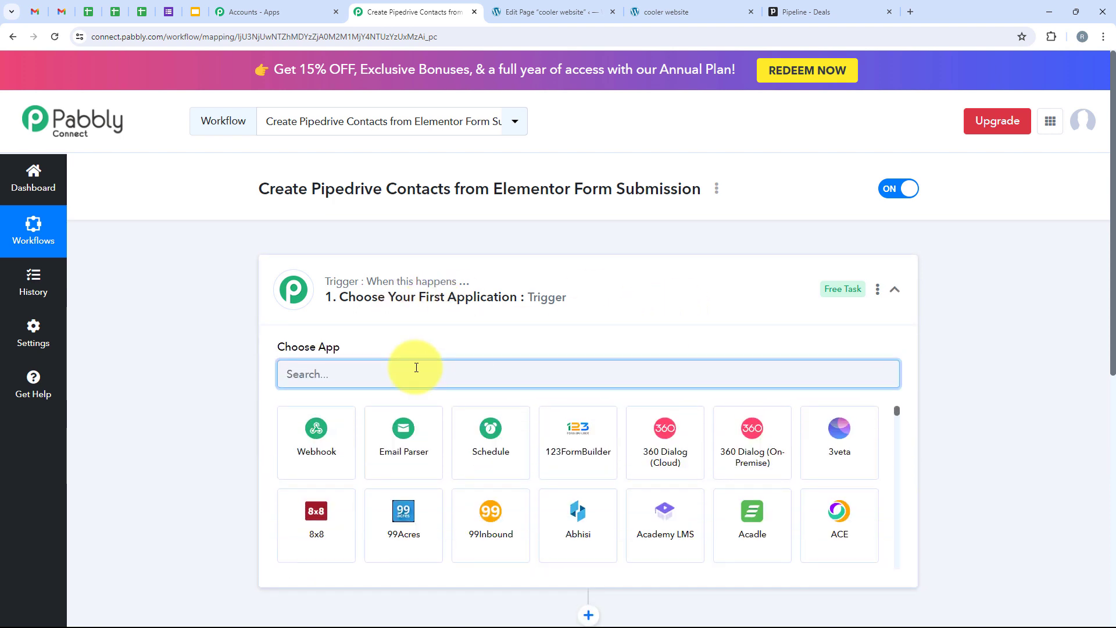
{"action": "type", "text": "E"}
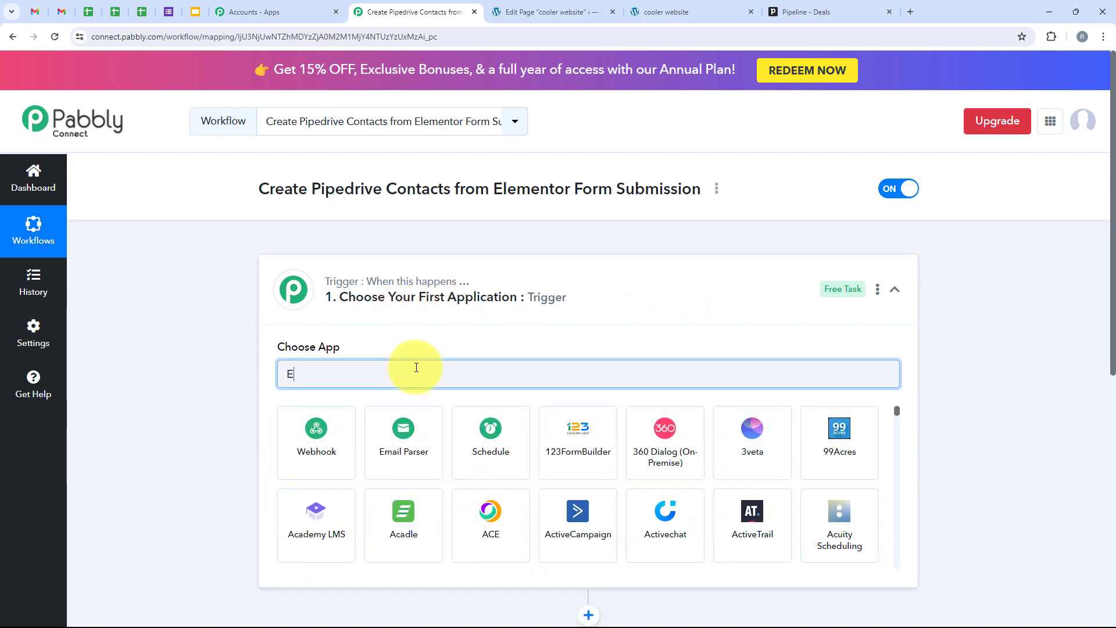
{"action": "type", "text": "lementor"}
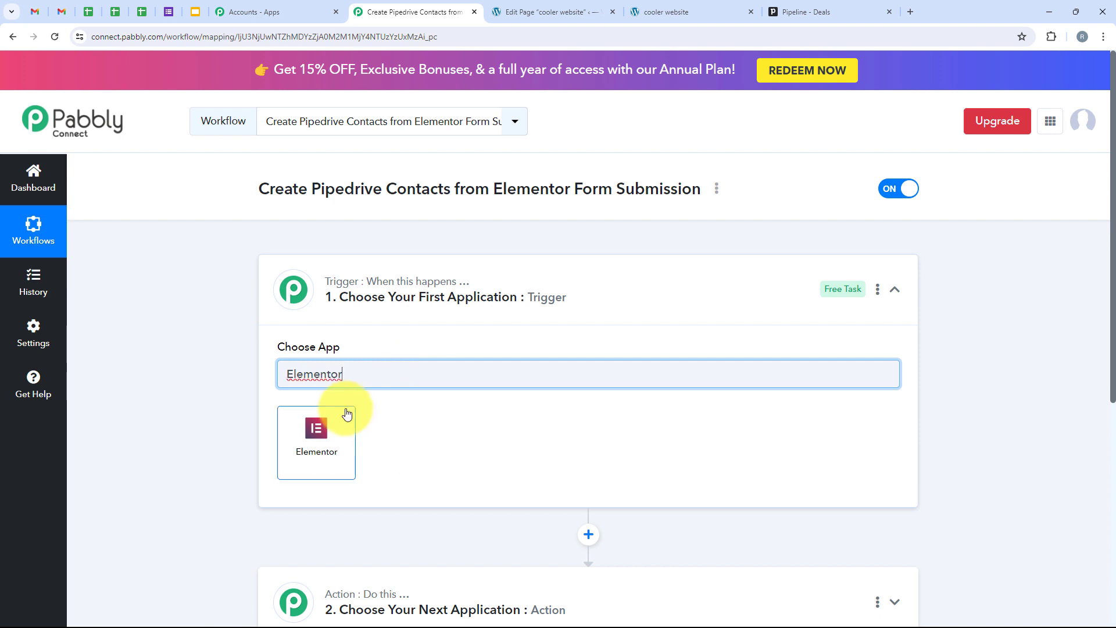
{"action": "left_click", "coordinate": [348, 413]}
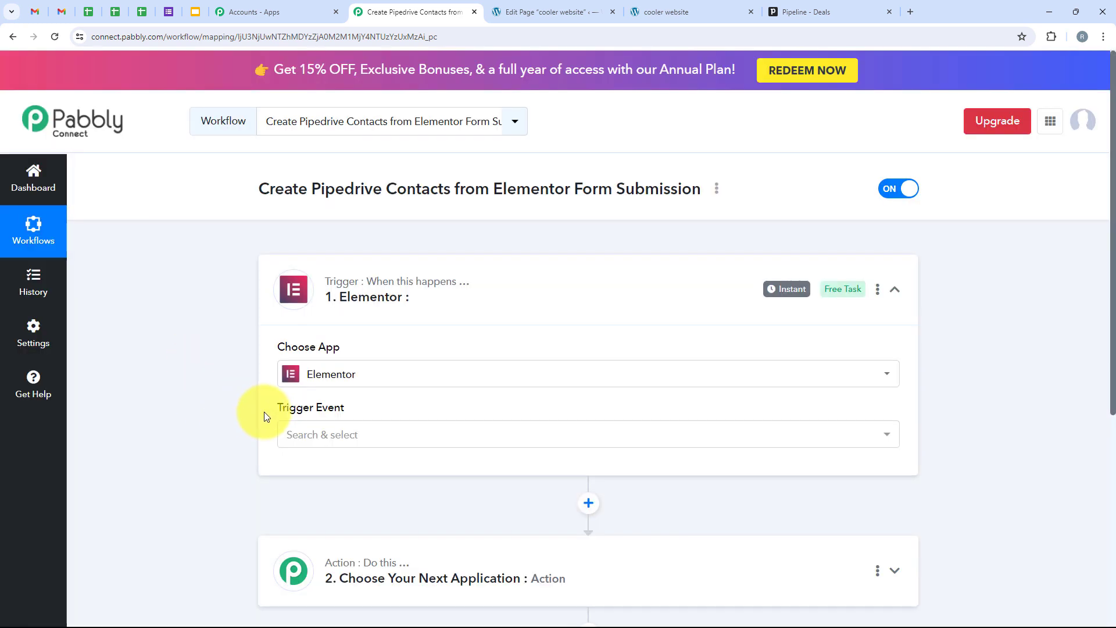
Set the trigger event to New Form Submission and copy its webhook URL to capture a response.
{"action": "left_click_drag", "start_coordinate": [273, 413], "coordinate": [369, 411]}
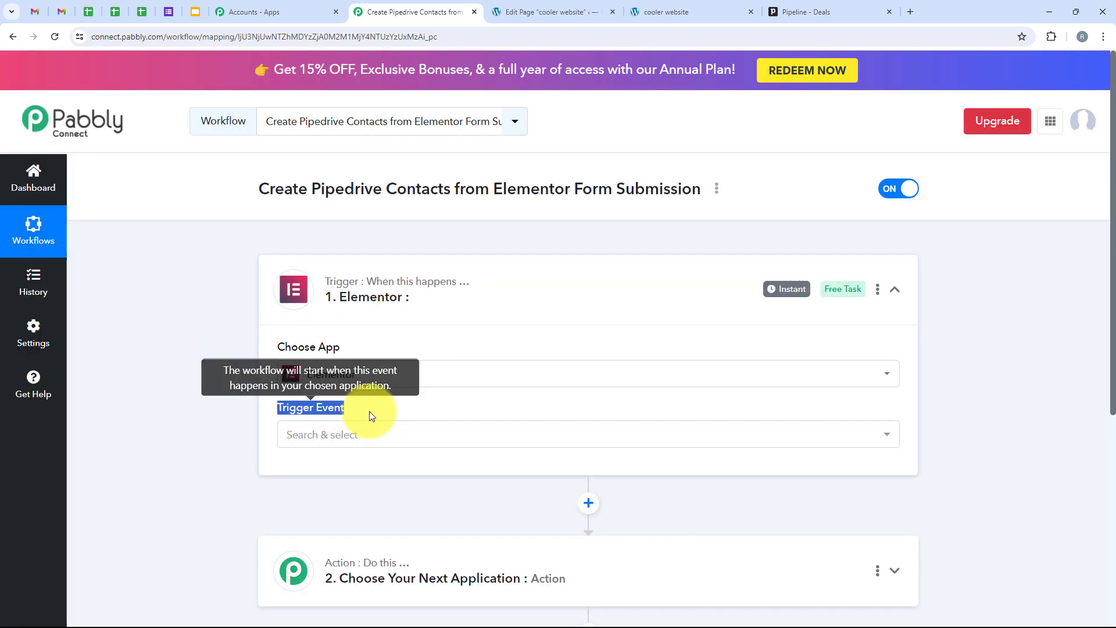
{"action": "left_click", "coordinate": [379, 441]}
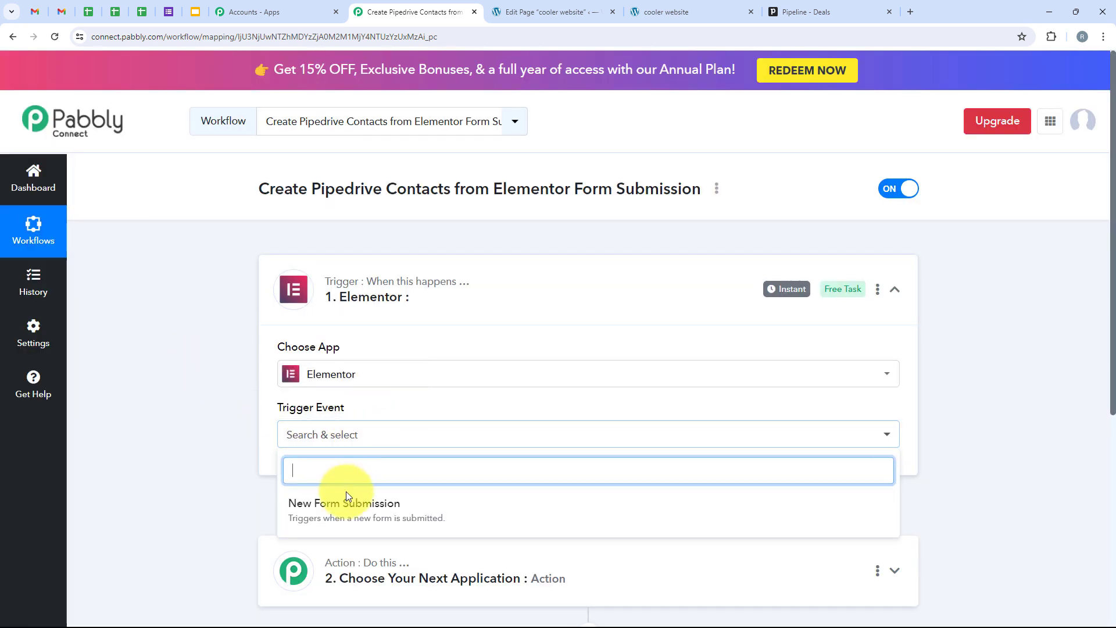
{"action": "left_click", "coordinate": [510, 523]}
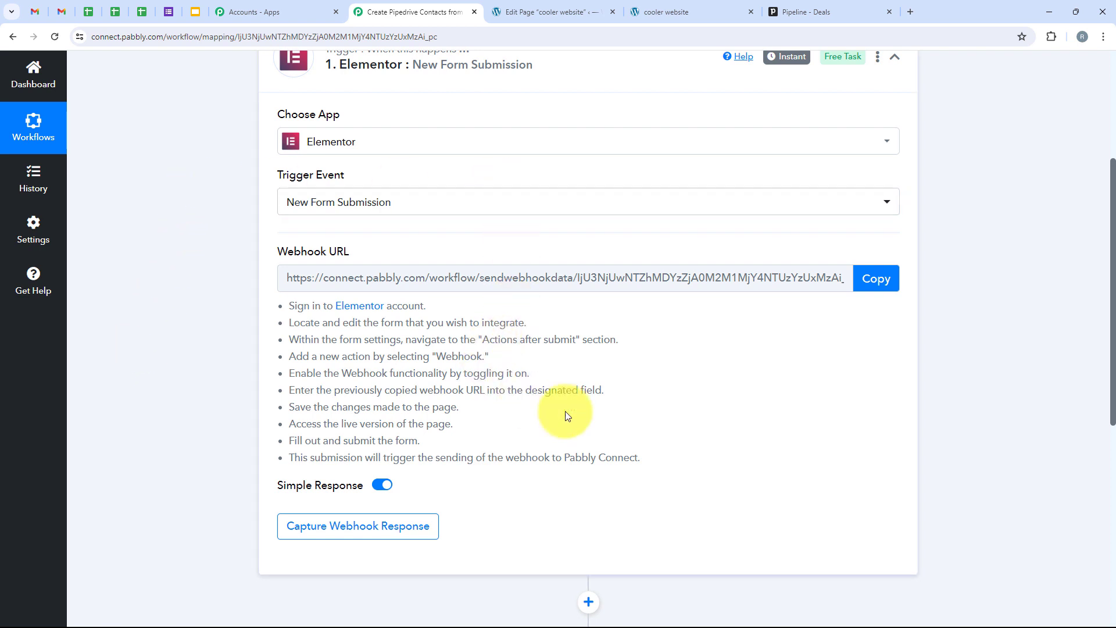
{"action": "left_click", "coordinate": [884, 276]}
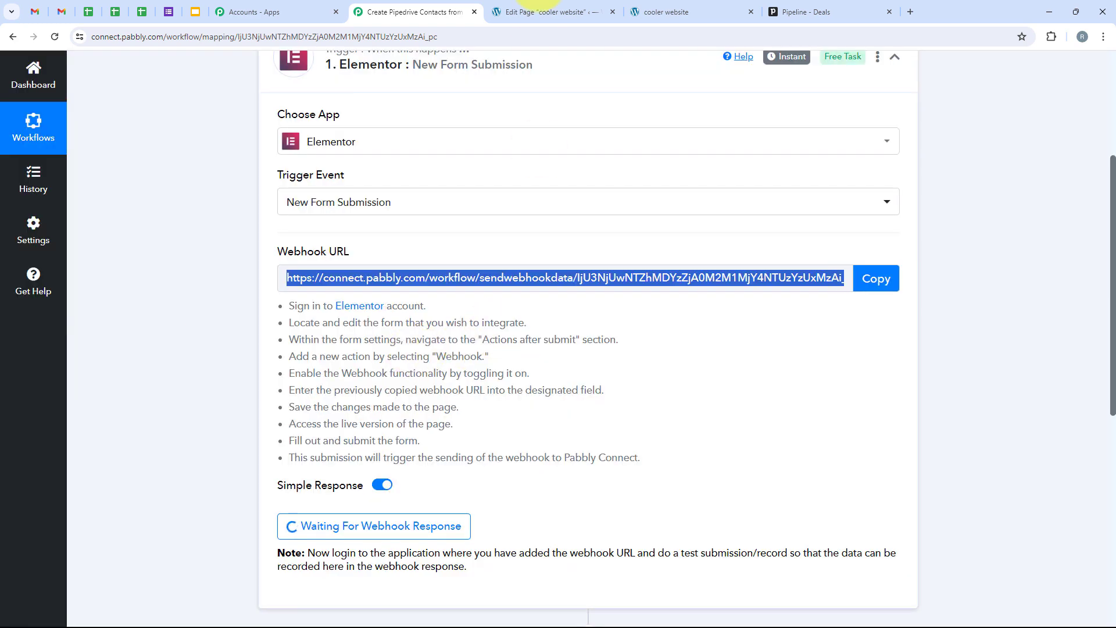
{"action": "left_click", "coordinate": [547, 12]}
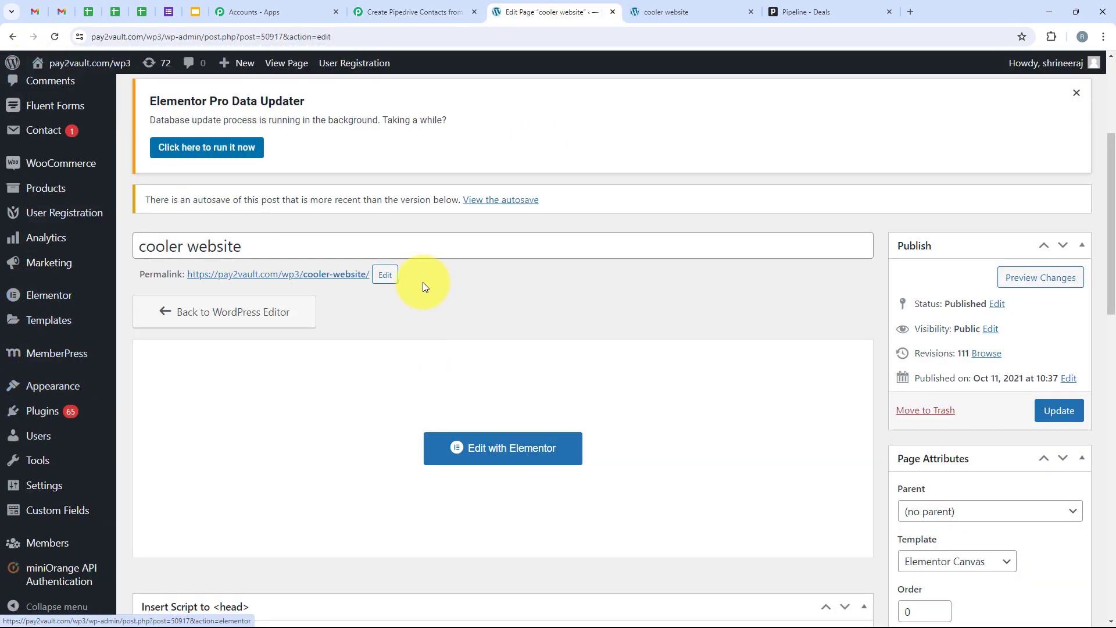
Open the cooler website page in Elementor after reviewing its first name, last name, email and mobile fields.
{"action": "scroll", "coordinate": [10, 361], "scroll_direction": "up", "scroll_amount": 2}
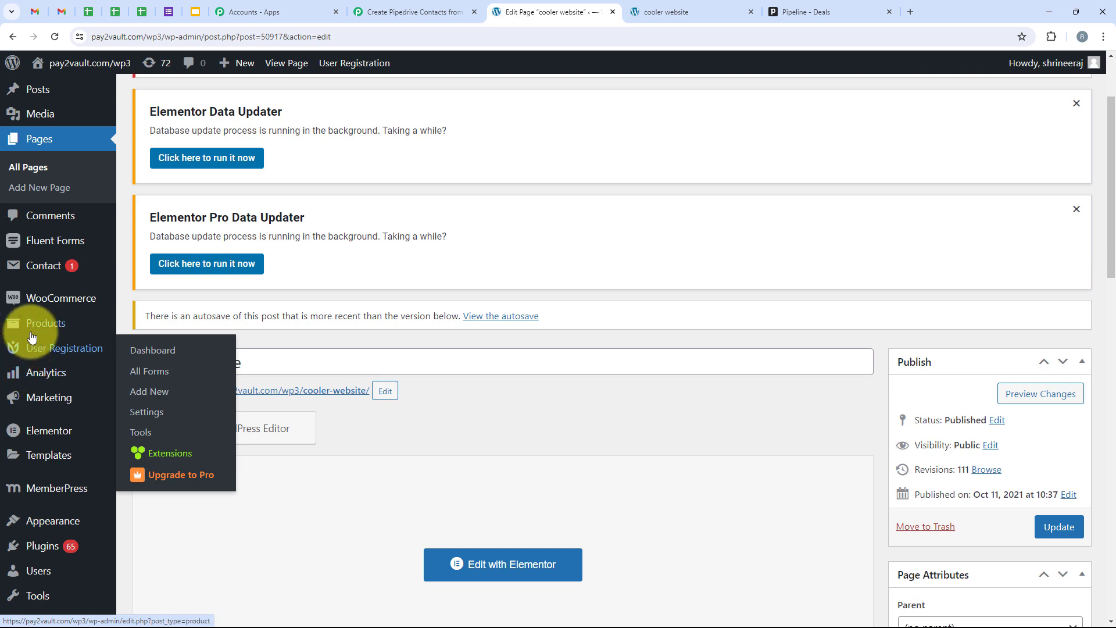
{"action": "scroll", "coordinate": [96, 476], "scroll_direction": "up", "scroll_amount": 2}
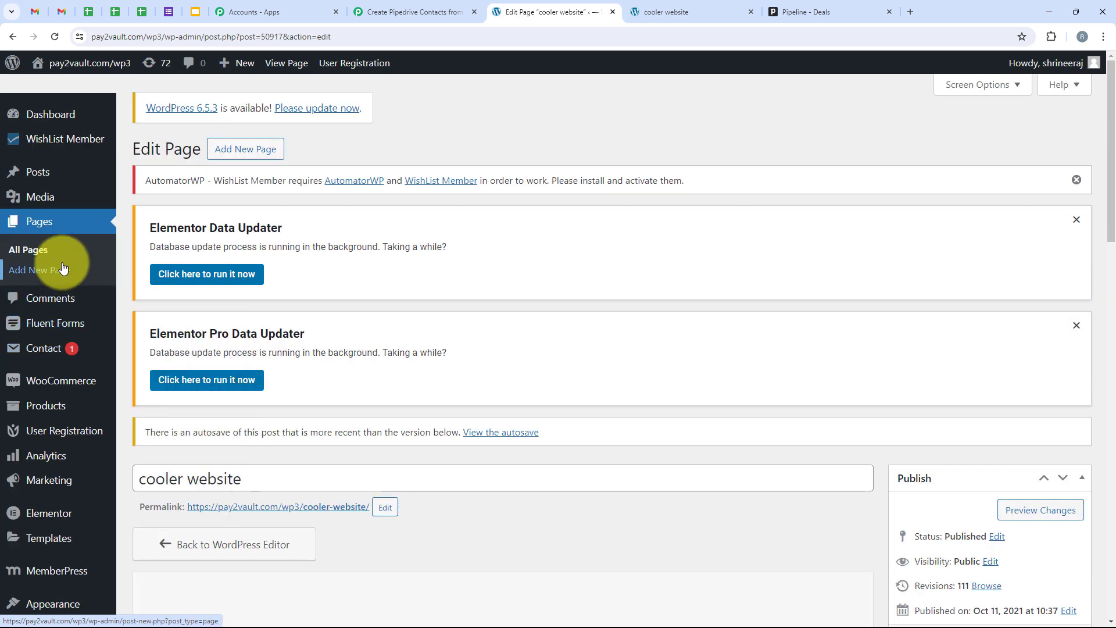
{"action": "scroll", "coordinate": [62, 264], "scroll_direction": "down", "scroll_amount": 3}
{"action": "scroll", "coordinate": [62, 266], "scroll_direction": "down", "scroll_amount": 2}
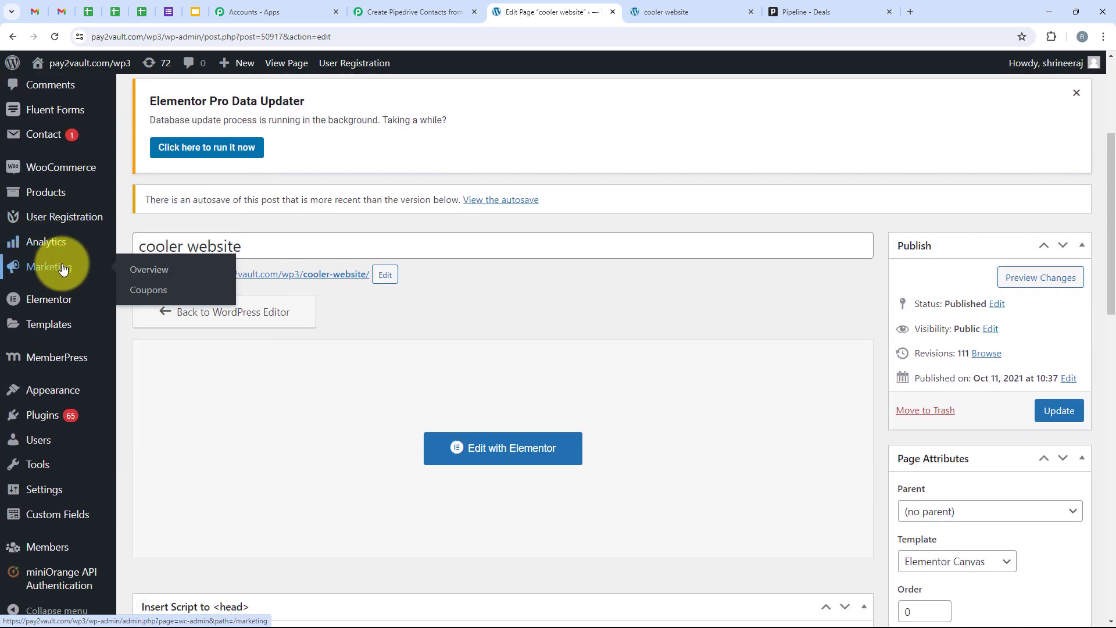
{"action": "scroll", "coordinate": [281, 417], "scroll_direction": "down", "scroll_amount": 1}
{"action": "scroll", "coordinate": [155, 364], "scroll_direction": "up", "scroll_amount": 6}
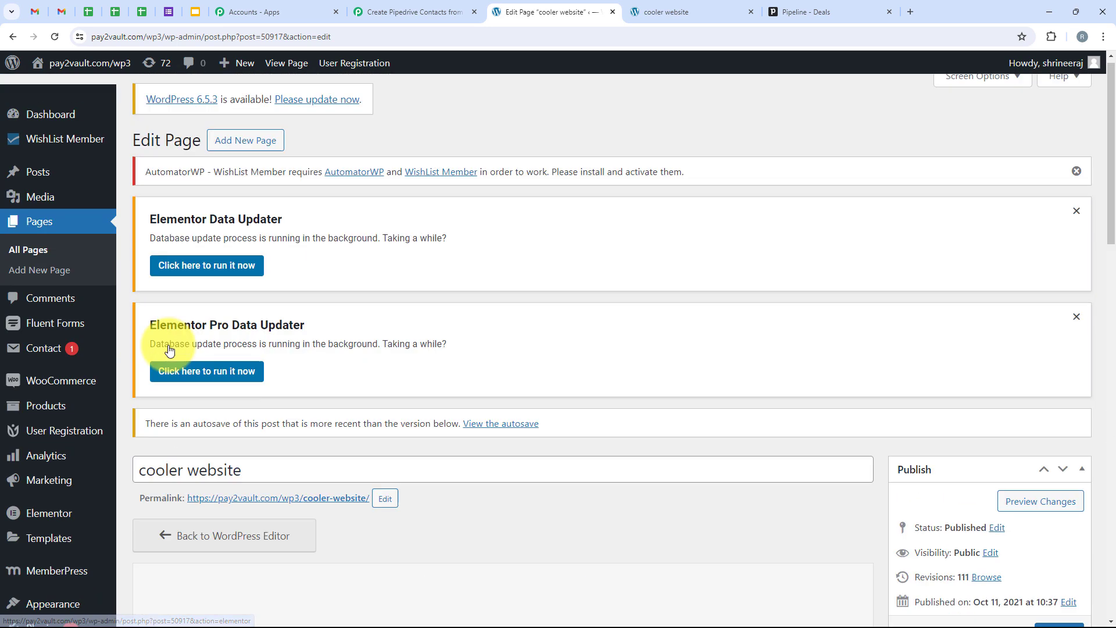
{"action": "scroll", "coordinate": [385, 293], "scroll_direction": "down", "scroll_amount": 4}
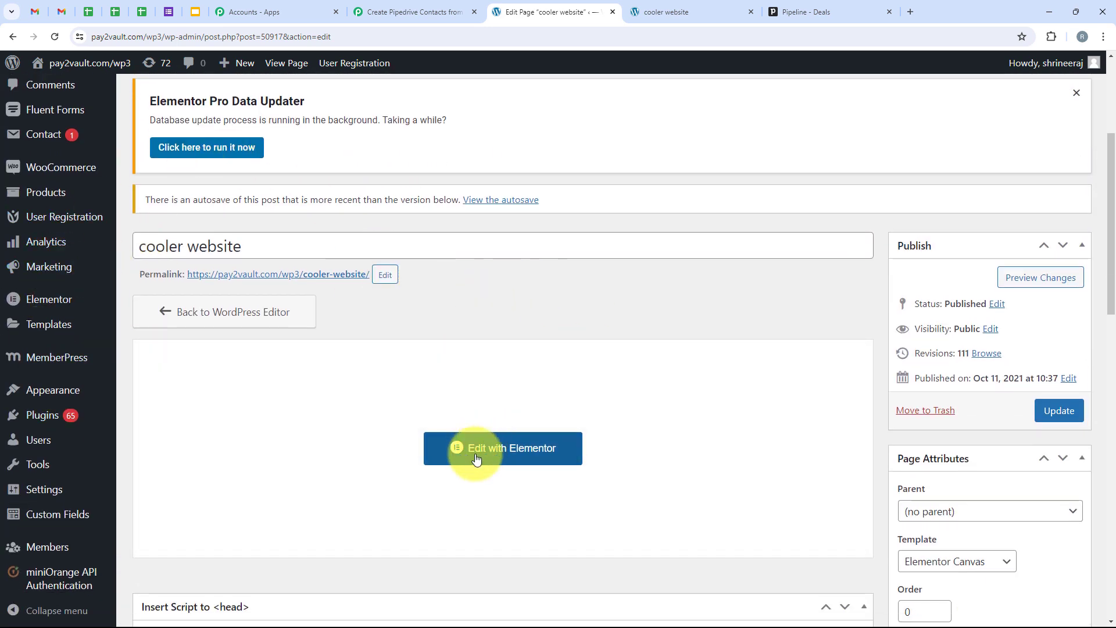
{"action": "left_click", "coordinate": [543, 458]}
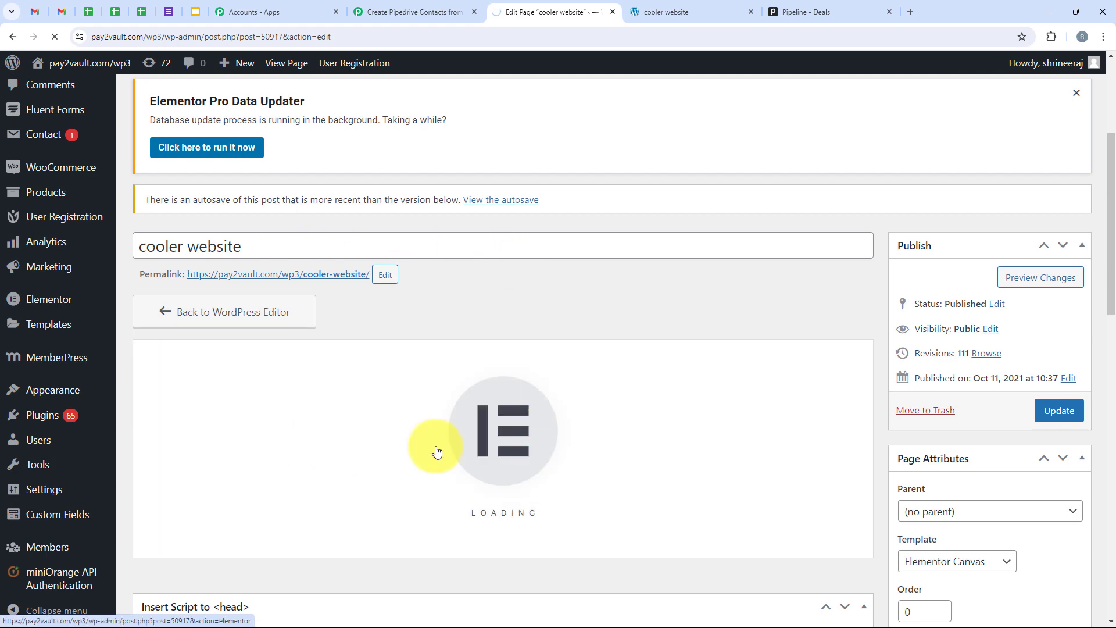
{"action": "left_click", "coordinate": [664, 14]}
{"action": "scroll", "coordinate": [628, 190], "scroll_direction": "down", "scroll_amount": 3}
{"action": "scroll", "coordinate": [628, 190], "scroll_direction": "down", "scroll_amount": 8}
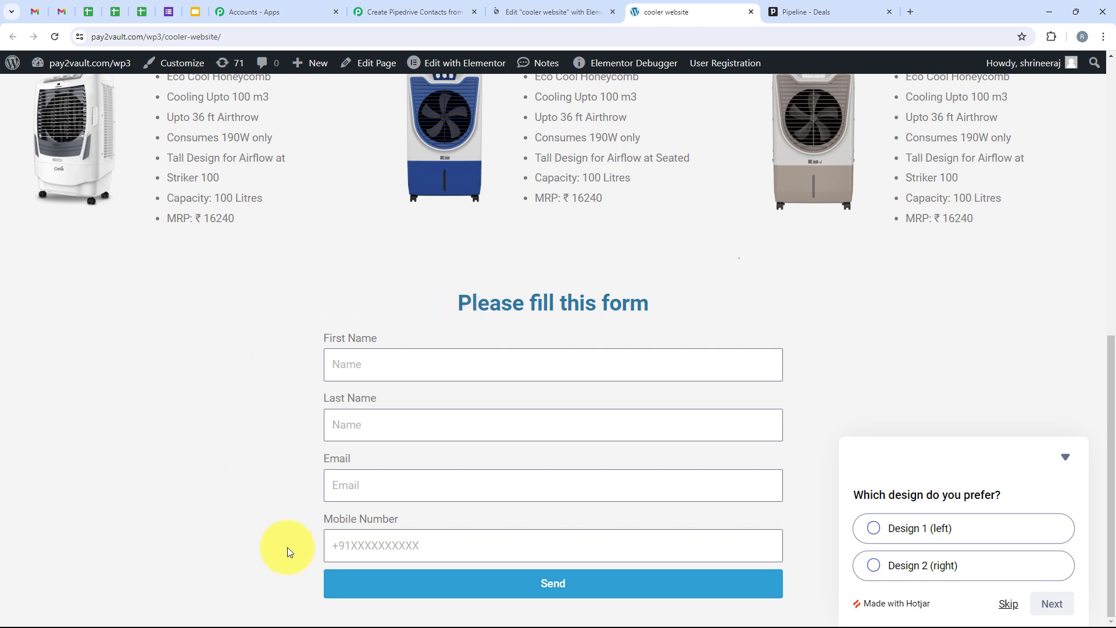
{"action": "left_click", "coordinate": [564, 4]}
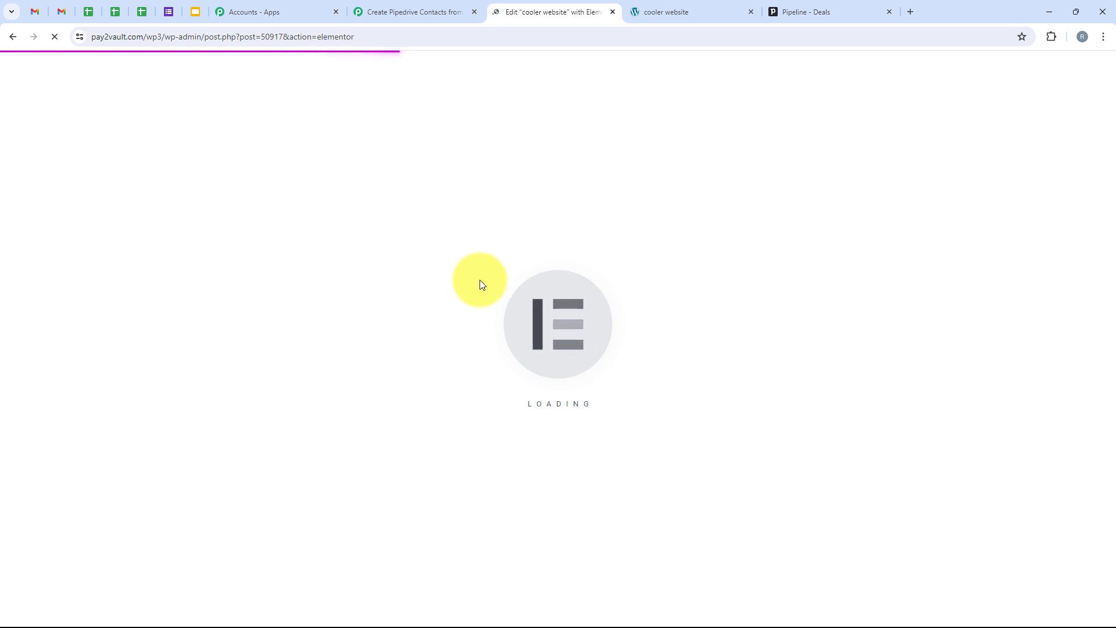
Add a Webhook action to the form's Actions After Submit.
{"action": "scroll", "coordinate": [529, 407], "scroll_direction": "down", "scroll_amount": 3}
{"action": "scroll", "coordinate": [529, 407], "scroll_direction": "down", "scroll_amount": 7}
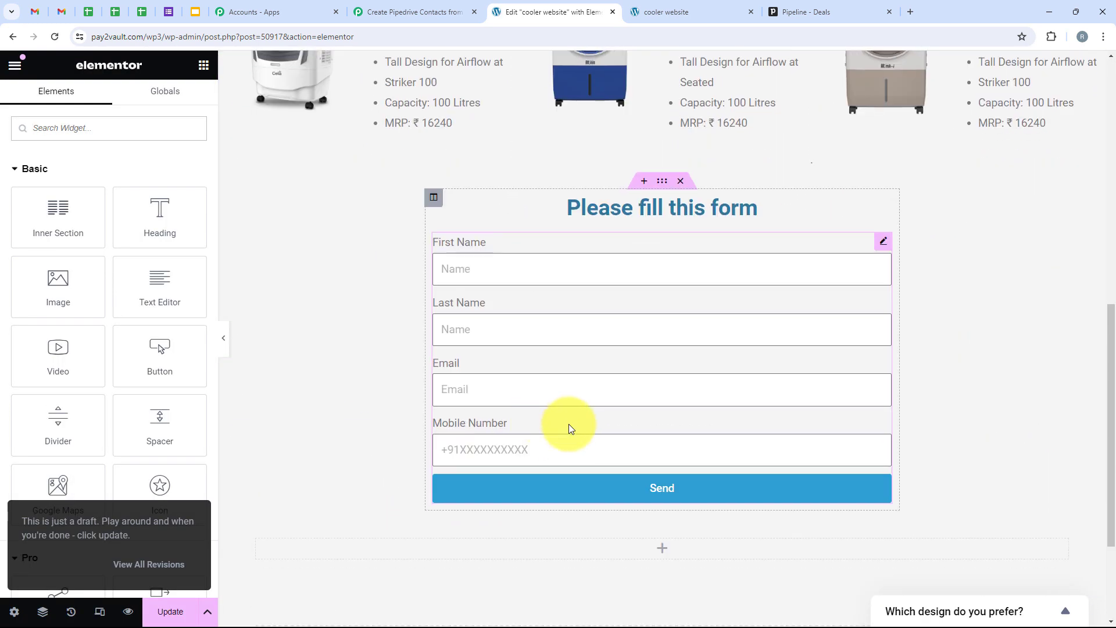
{"action": "left_click", "coordinate": [649, 362]}
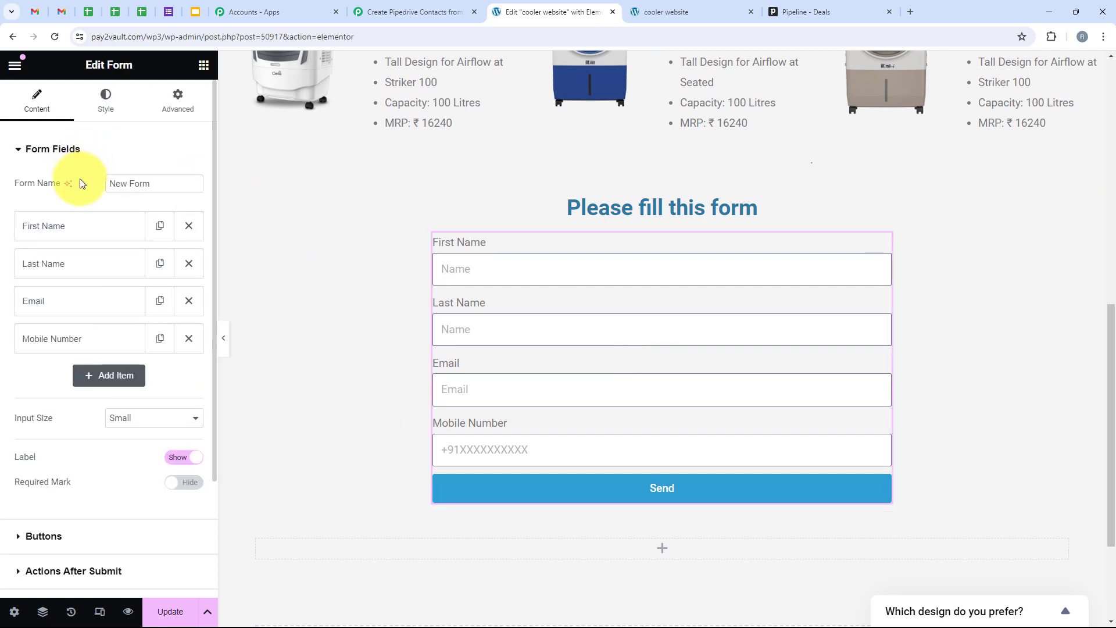
{"action": "scroll", "coordinate": [117, 391], "scroll_direction": "down", "scroll_amount": 3}
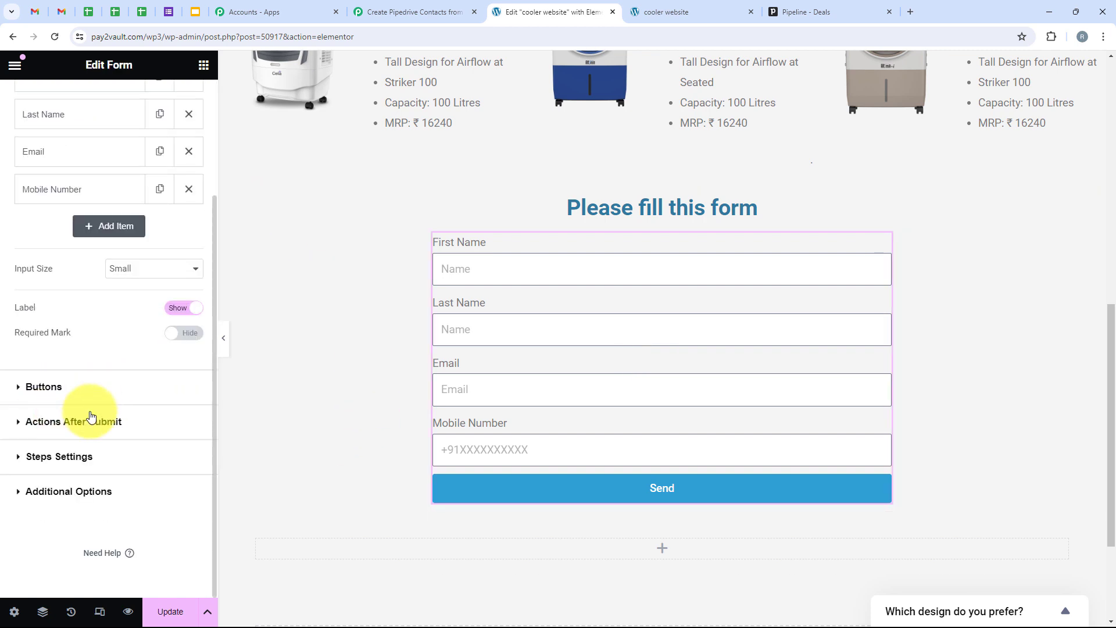
{"action": "left_click", "coordinate": [126, 416]}
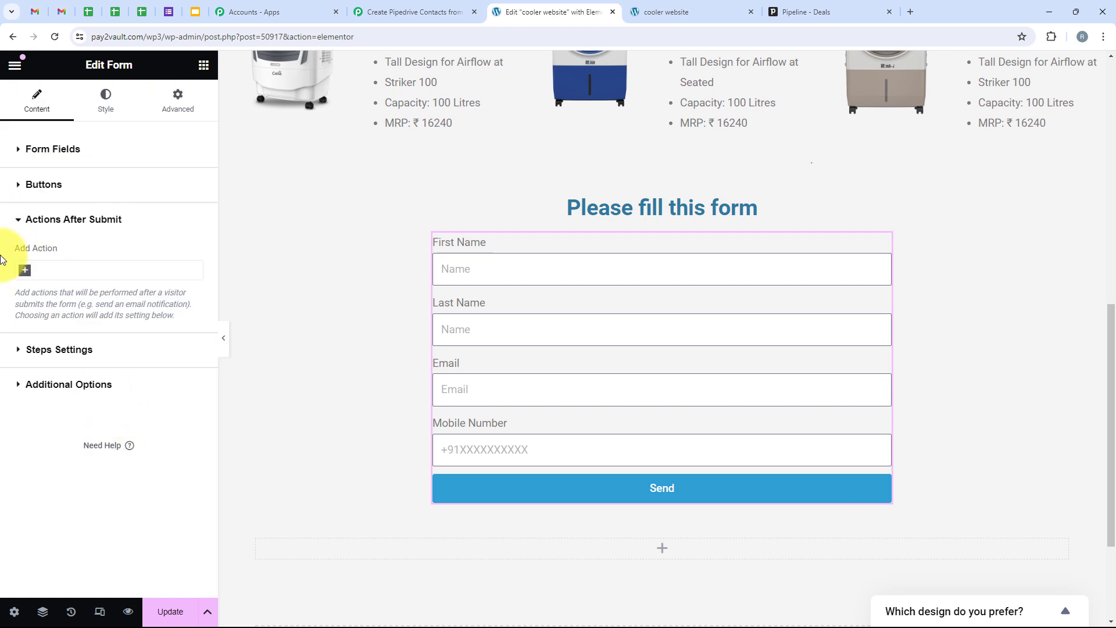
{"action": "left_click", "coordinate": [85, 270]}
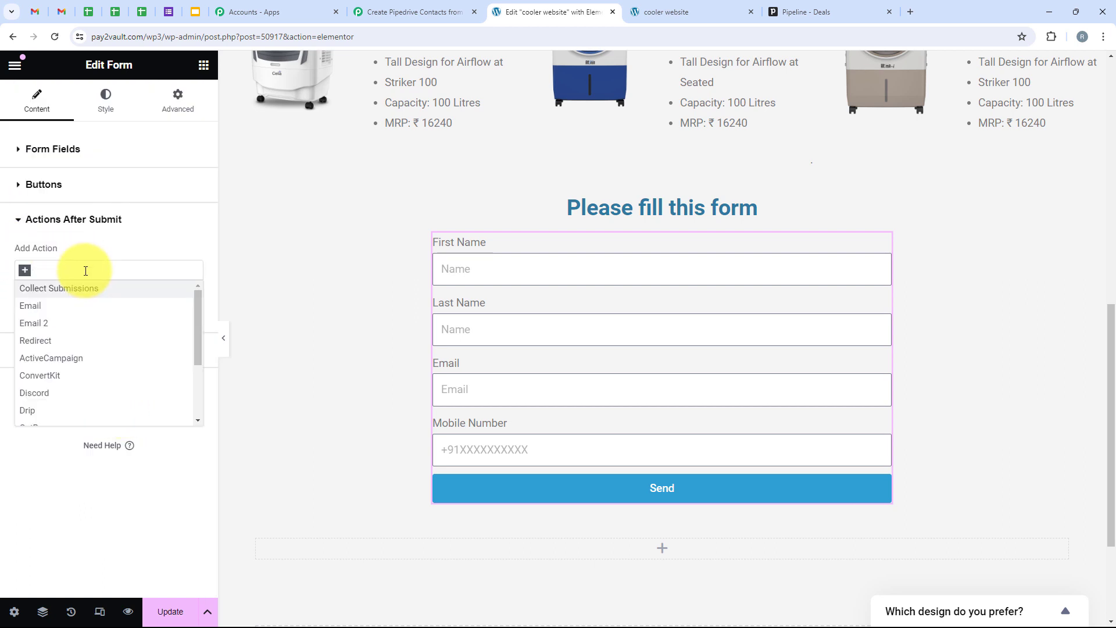
{"action": "type", "text": "web"}
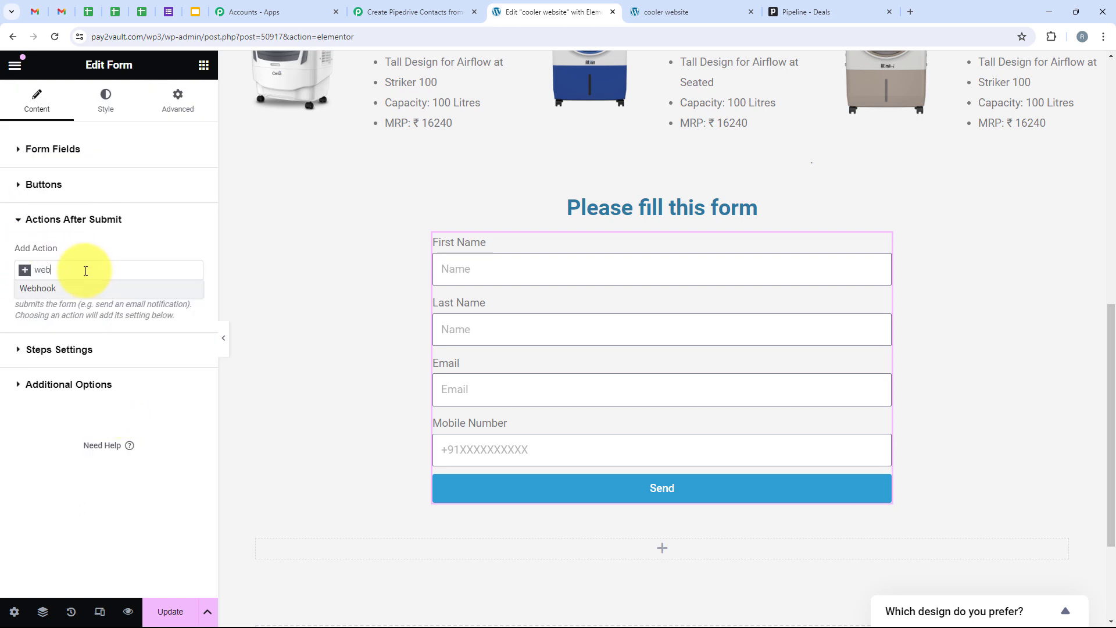
{"action": "left_click", "coordinate": [82, 288]}
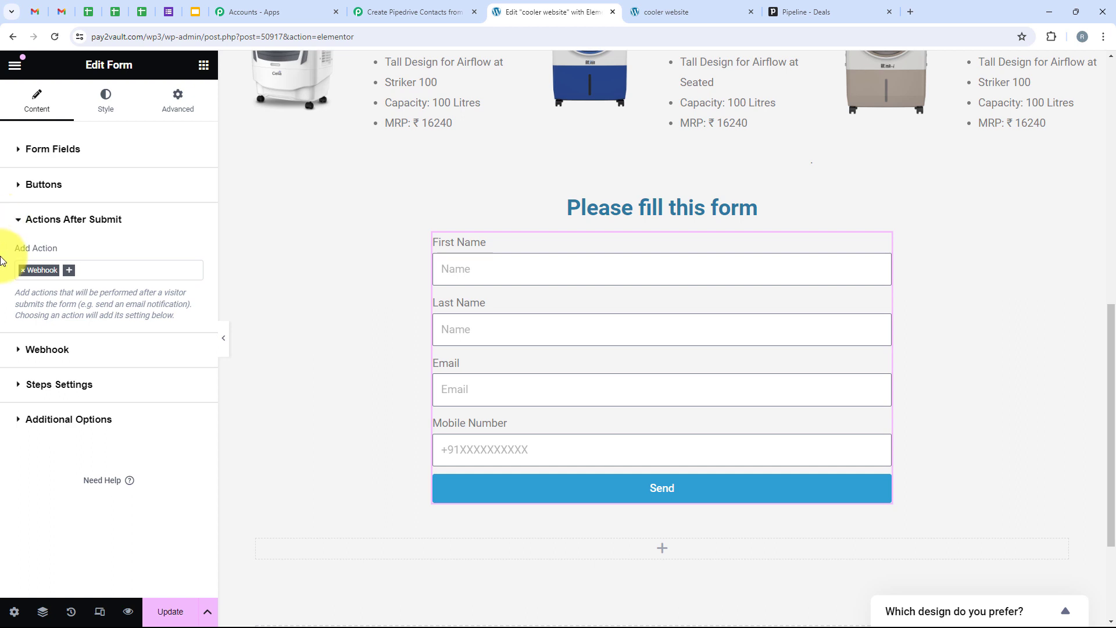
Paste the Pabbly webhook URL into the Webhook URL field and update the page.
{"action": "left_click", "coordinate": [63, 352]}
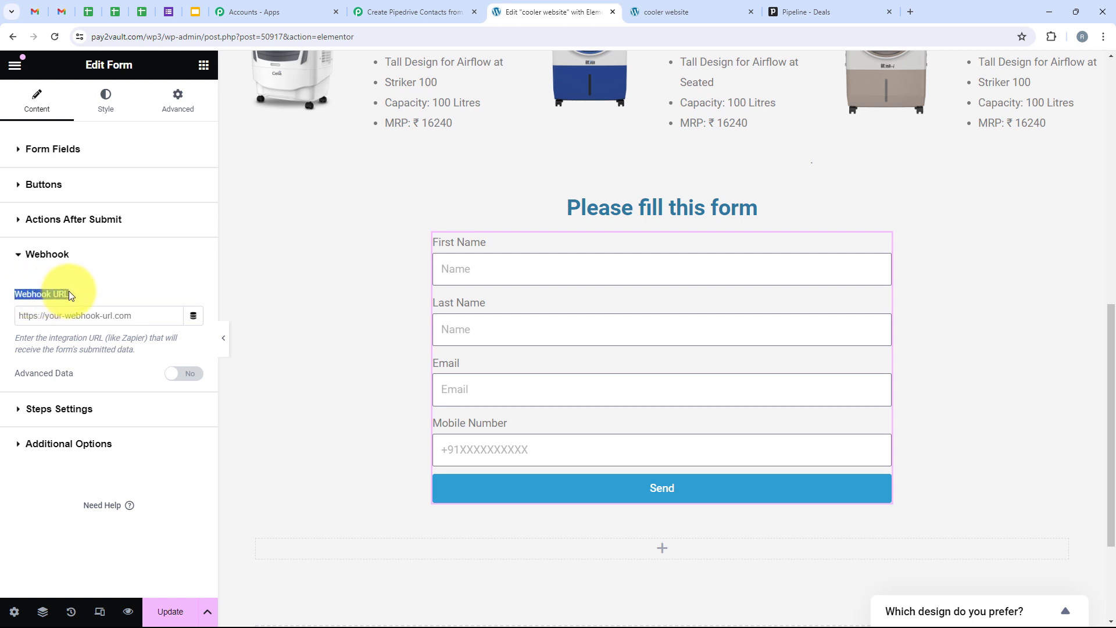
{"action": "left_click", "coordinate": [65, 315]}
{"action": "right_click", "coordinate": [68, 317]}
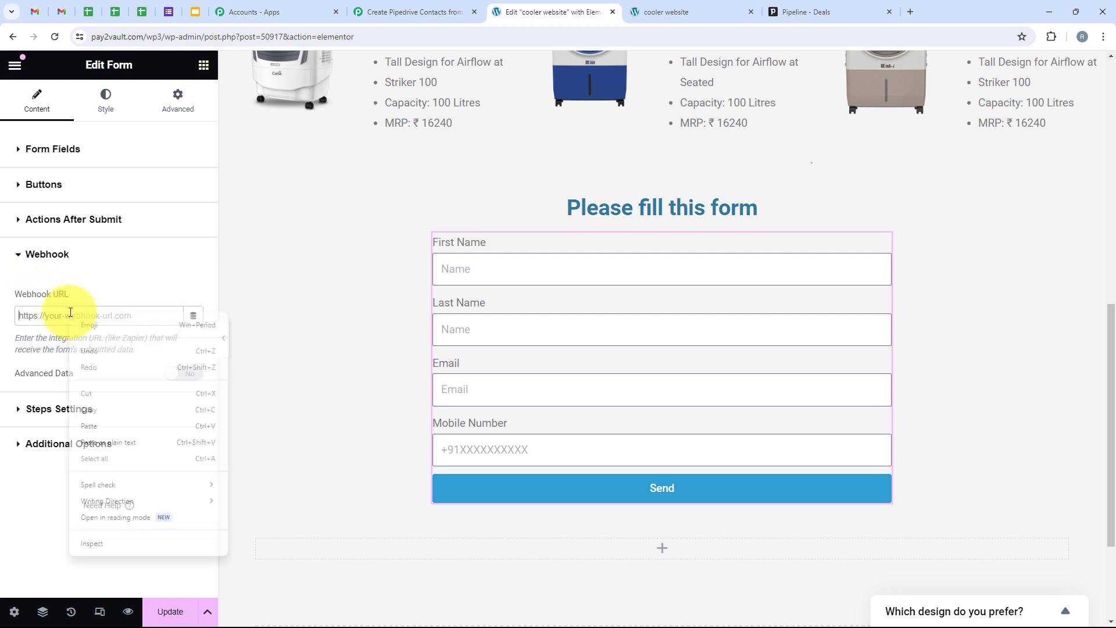
{"action": "left_click", "coordinate": [86, 425]}
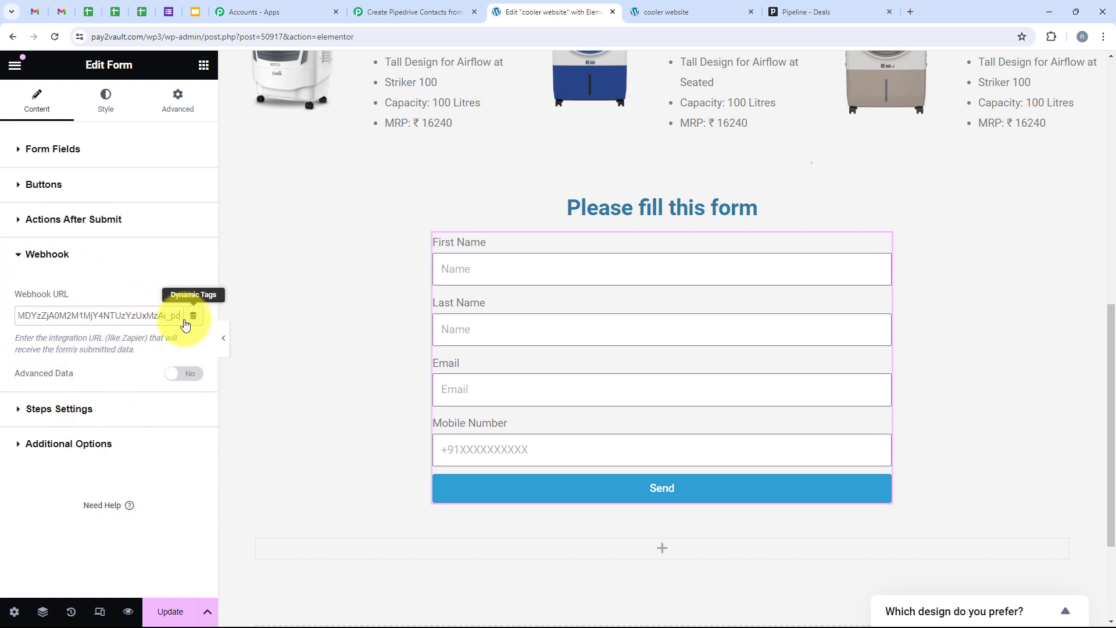
{"action": "left_click_drag", "start_coordinate": [179, 315], "coordinate": [13, 327]}
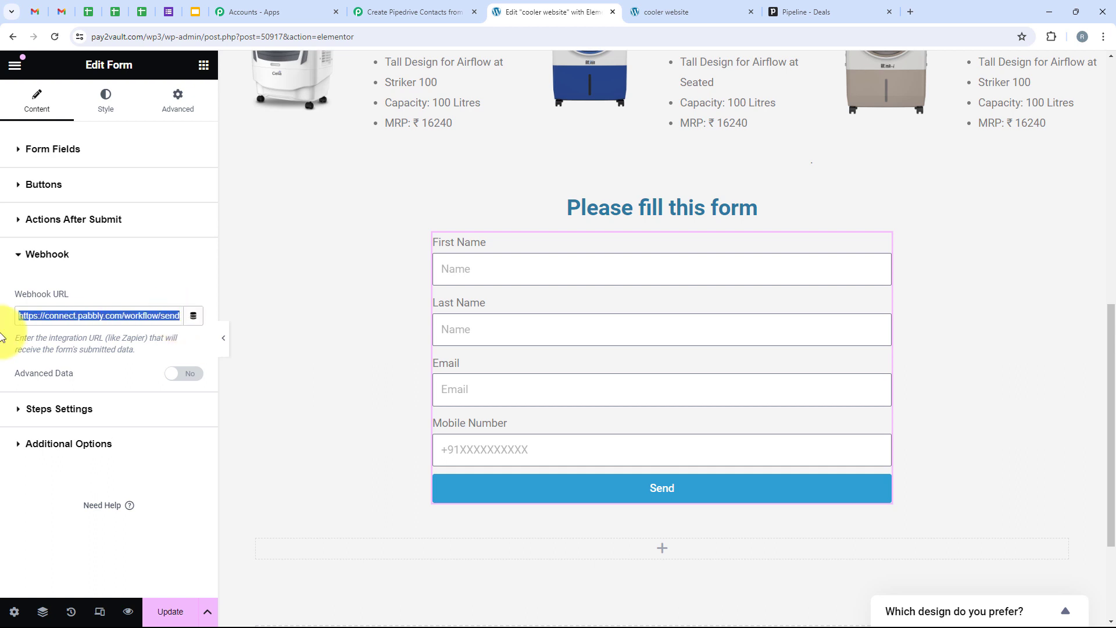
{"action": "left_click", "coordinate": [177, 612]}
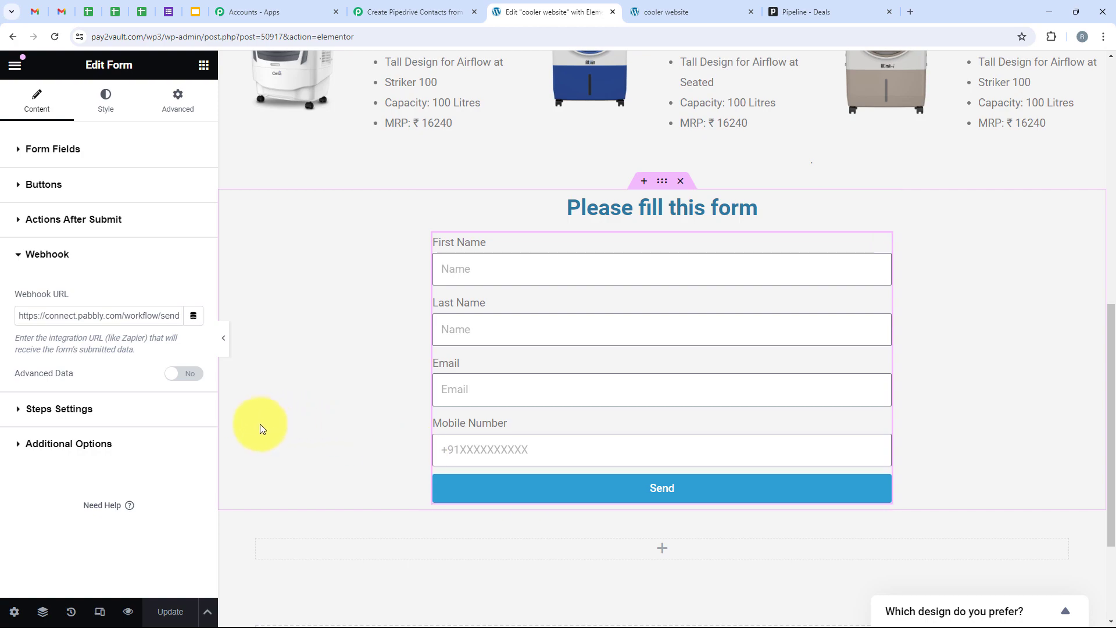
{"action": "scroll", "coordinate": [249, 345], "scroll_direction": "up", "scroll_amount": 7}
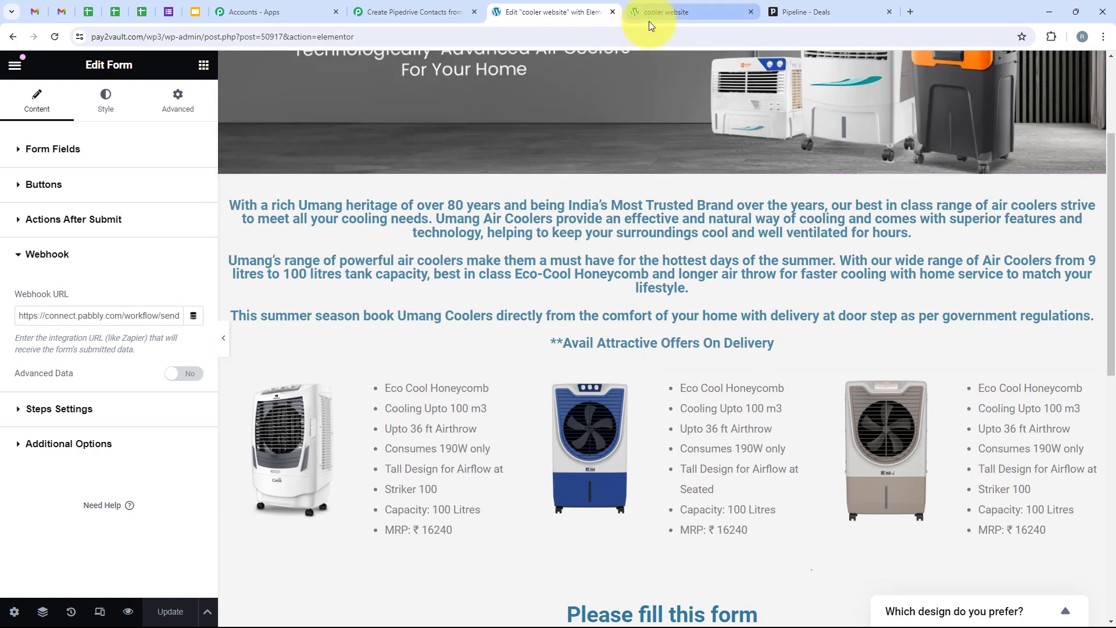
Fill the live cooler website form with a test first name, last name and e-mail, then send it.
{"action": "left_click", "coordinate": [649, 12]}
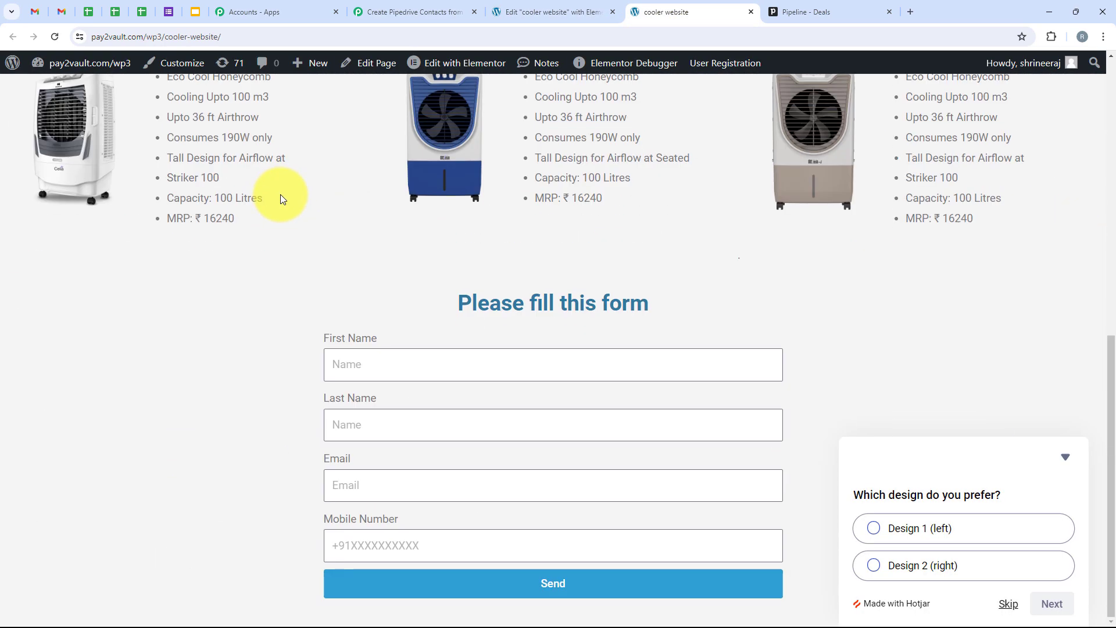
{"action": "left_click", "coordinate": [386, 362]}
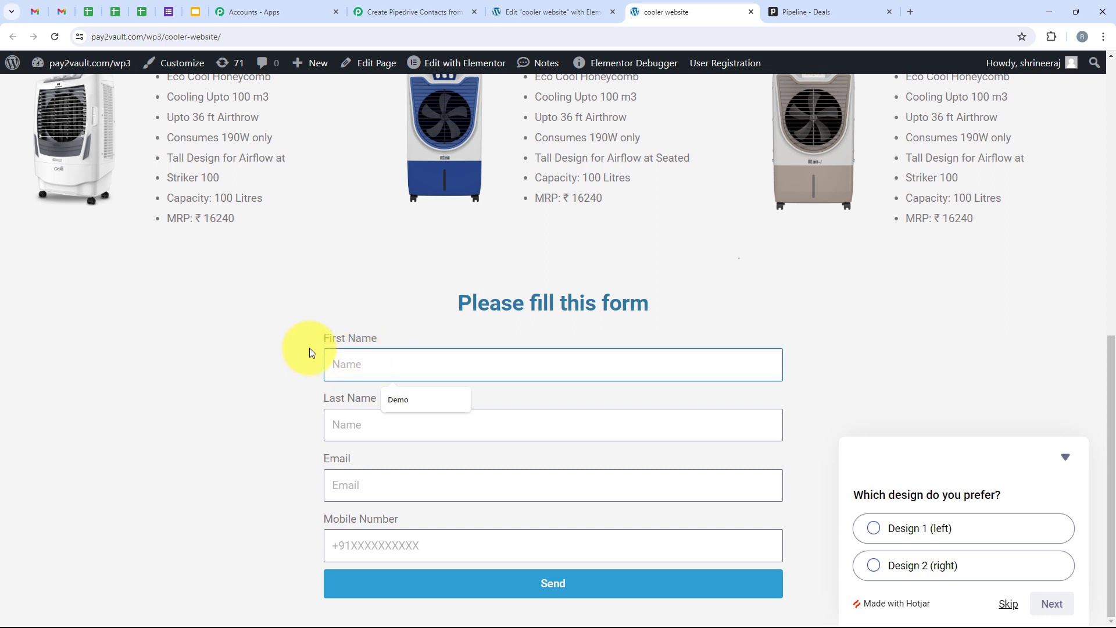
{"action": "left_click", "coordinate": [403, 401]}
{"action": "left_click", "coordinate": [395, 427]}
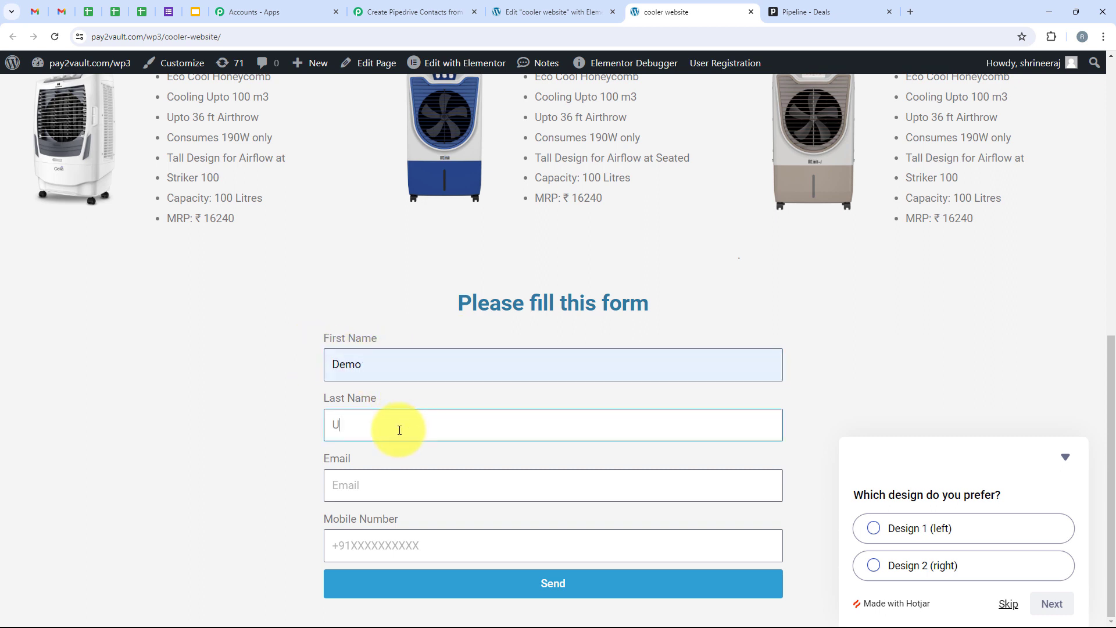
{"action": "type", "text": "User"}
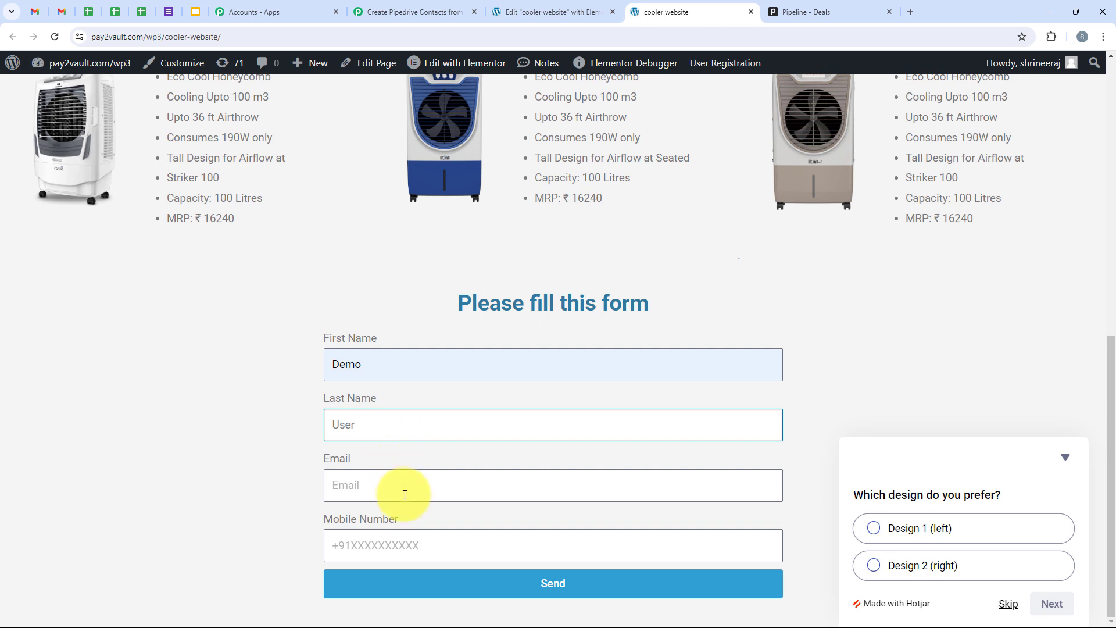
{"action": "left_click", "coordinate": [406, 491]}
{"action": "left_click", "coordinate": [417, 541]}
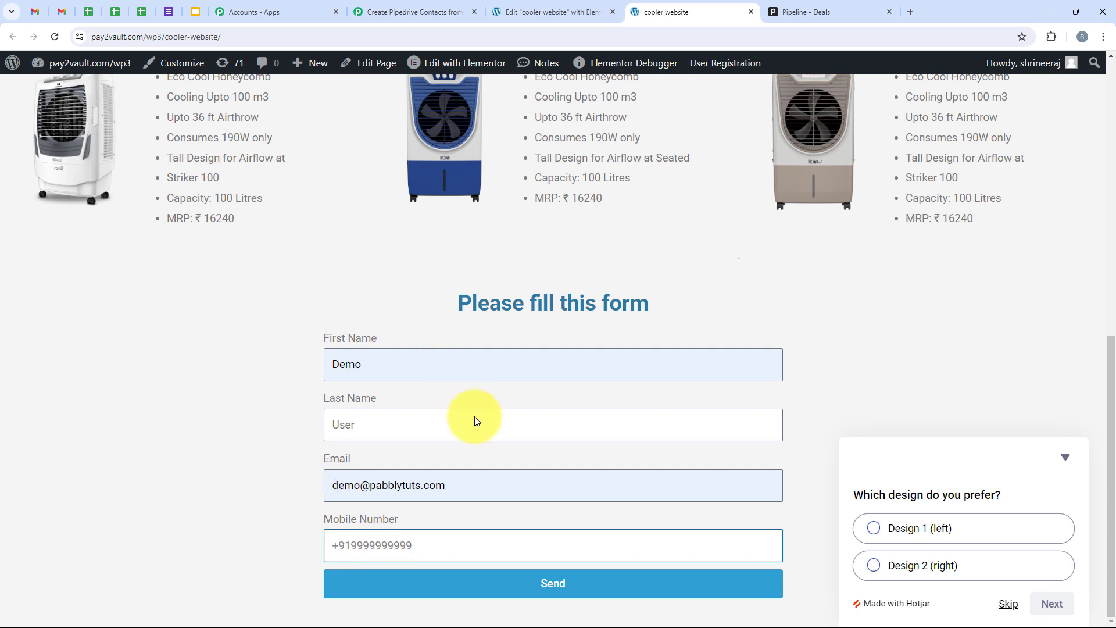
{"action": "left_click", "coordinate": [572, 591]}
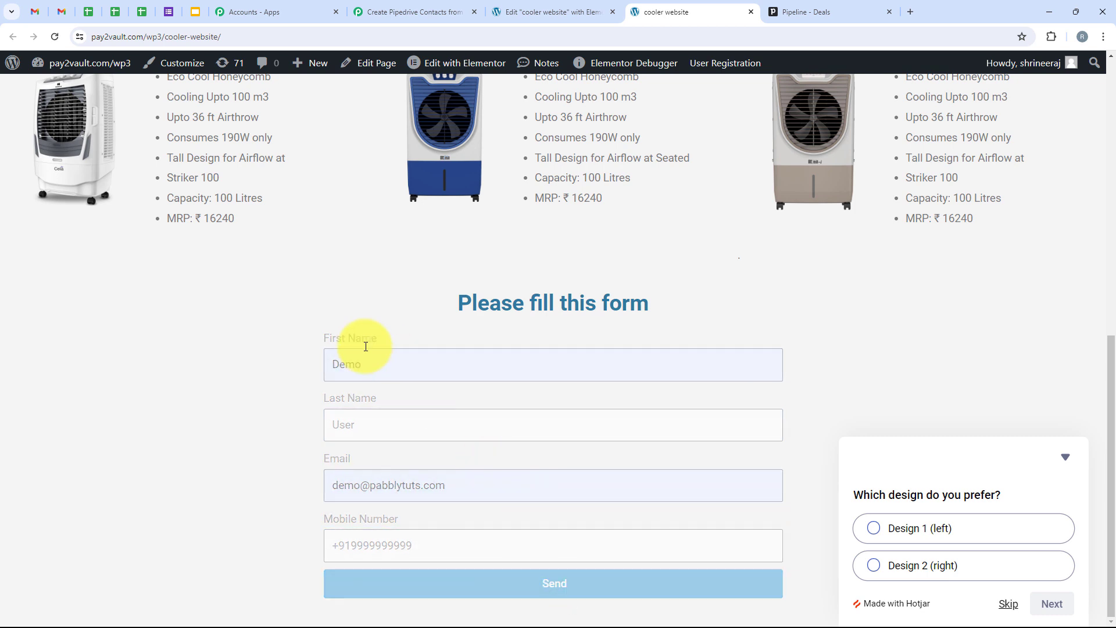
{"action": "left_click_drag", "start_coordinate": [439, 601], "coordinate": [643, 591]}
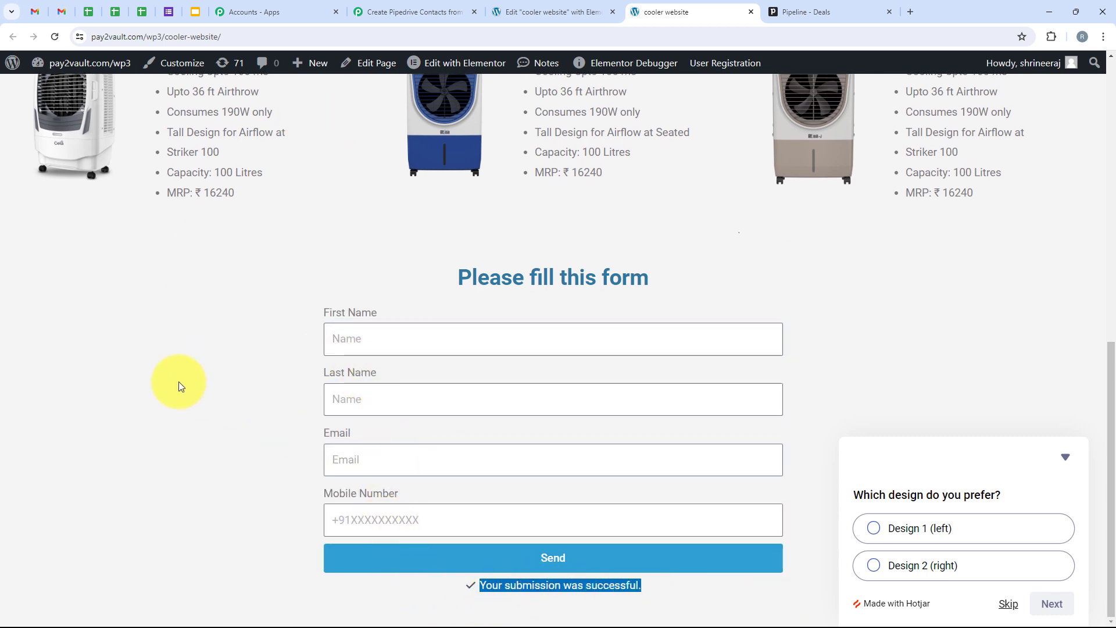
{"action": "scroll", "coordinate": [198, 302], "scroll_direction": "up", "scroll_amount": 6}
{"action": "scroll", "coordinate": [199, 302], "scroll_direction": "down", "scroll_amount": 6}
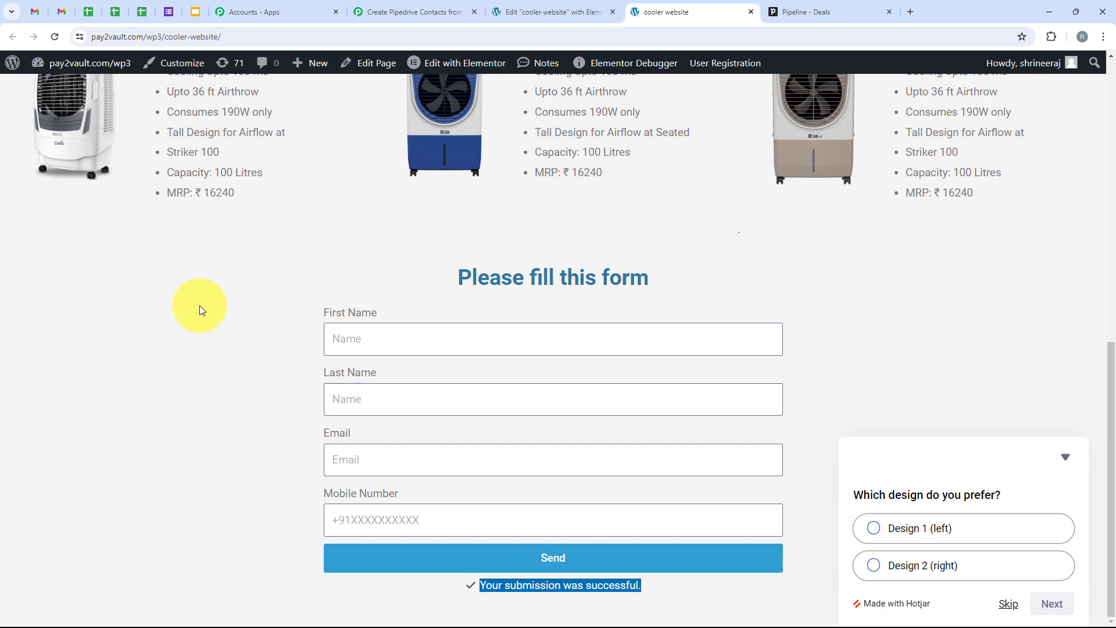
Review Response A in the Pabbly trigger for the captured first name, last name, mobile and e-mail.
{"action": "left_click", "coordinate": [433, 7]}
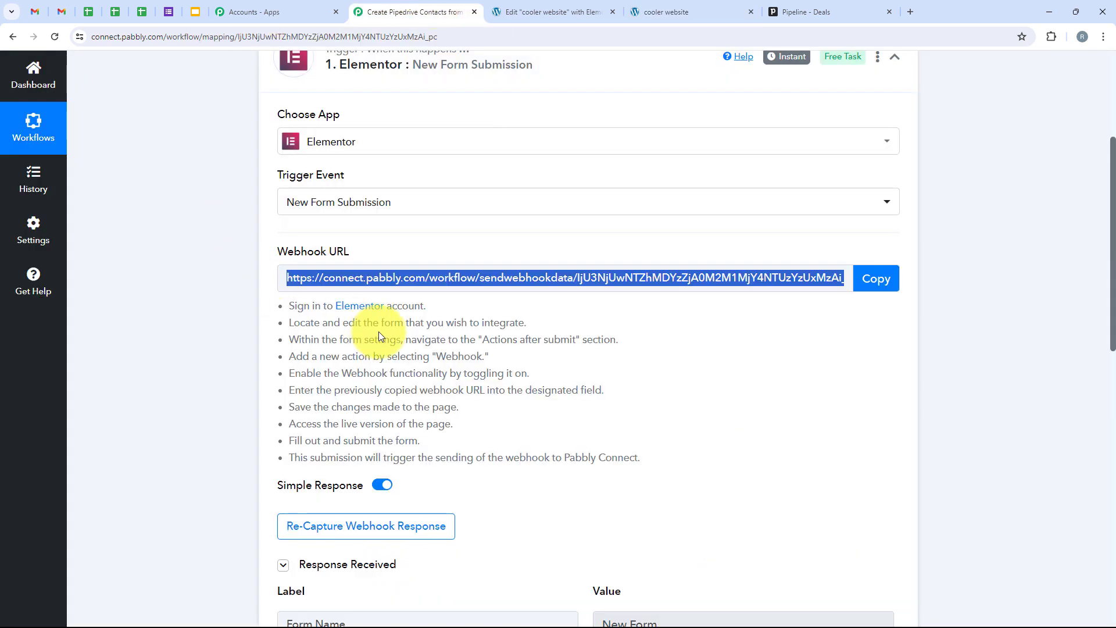
{"action": "scroll", "coordinate": [379, 333], "scroll_direction": "down", "scroll_amount": 7}
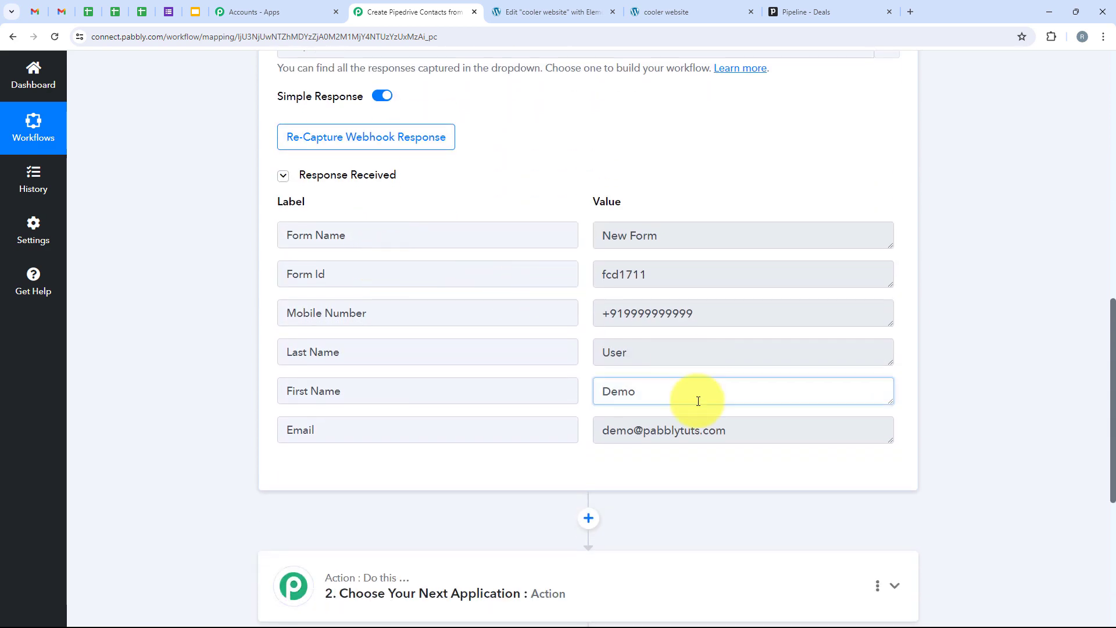
{"action": "left_click_drag", "start_coordinate": [698, 401], "coordinate": [499, 419]}
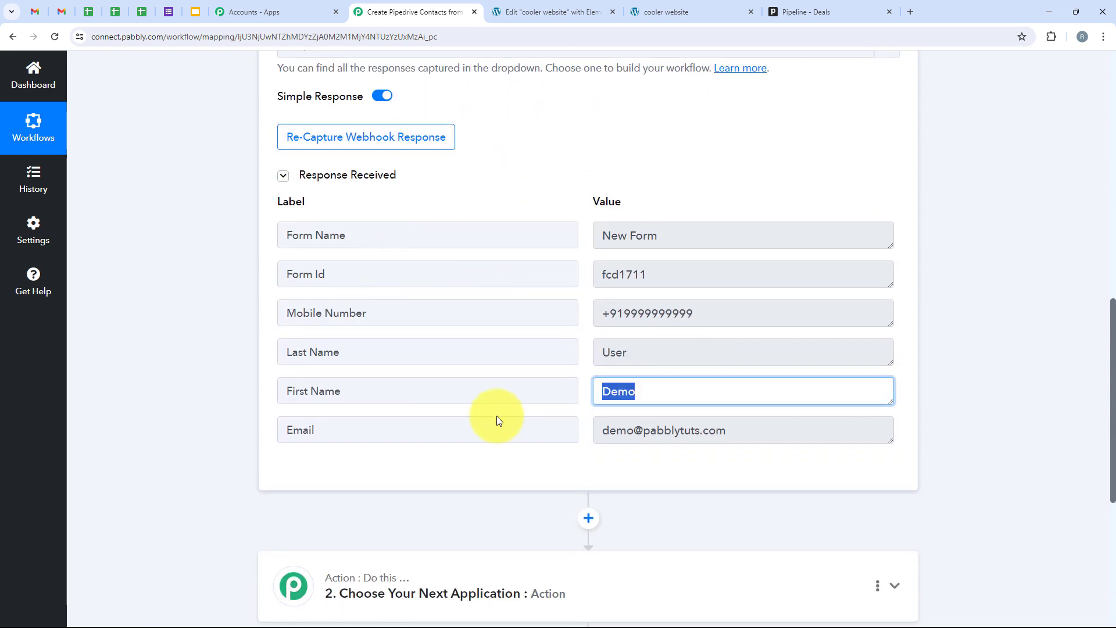
{"action": "left_click_drag", "start_coordinate": [653, 352], "coordinate": [557, 354]}
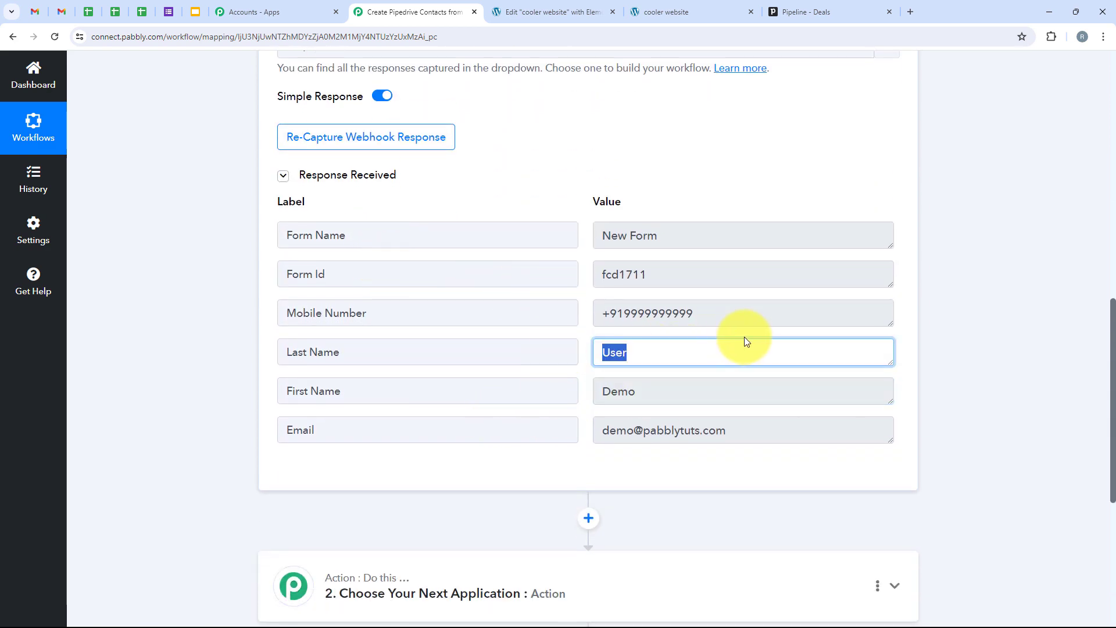
{"action": "left_click_drag", "start_coordinate": [754, 314], "coordinate": [391, 329]}
{"action": "left_click_drag", "start_coordinate": [768, 433], "coordinate": [381, 438]}
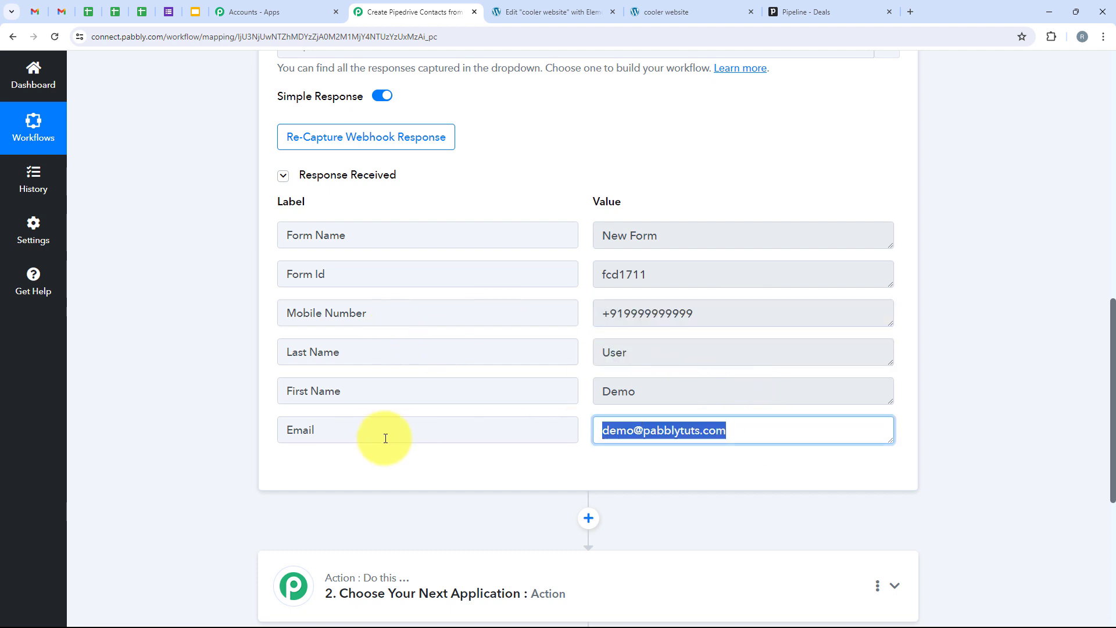
{"action": "scroll", "coordinate": [205, 288], "scroll_direction": "down", "scroll_amount": 6}
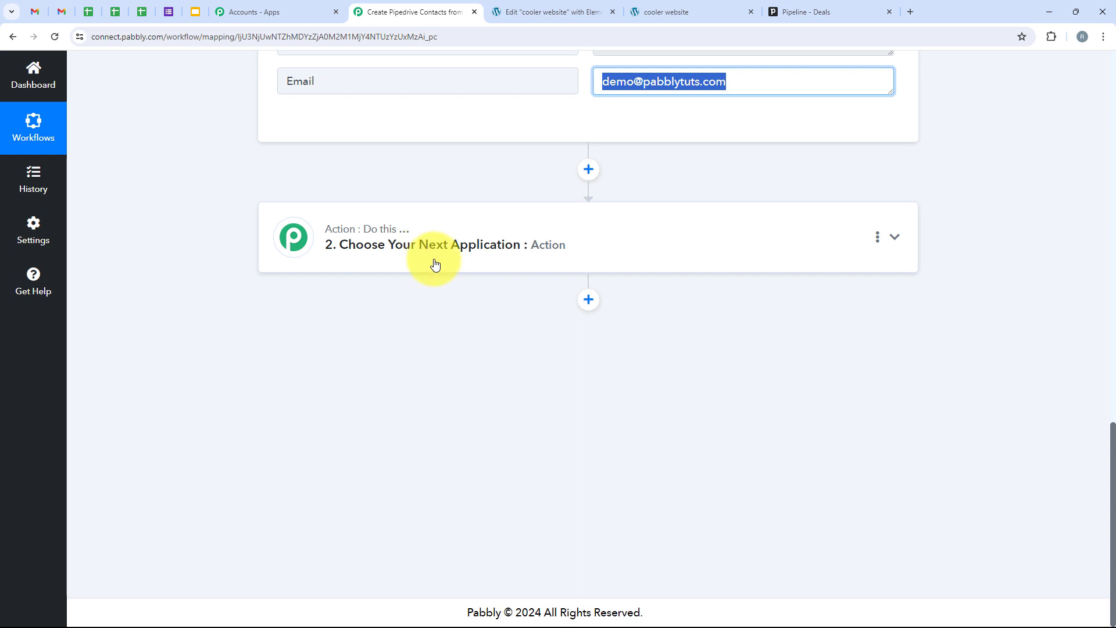
Set Pipedrive as the action app with the Create a Person action event.
{"action": "left_click", "coordinate": [428, 248]}
{"action": "left_click", "coordinate": [338, 293]}
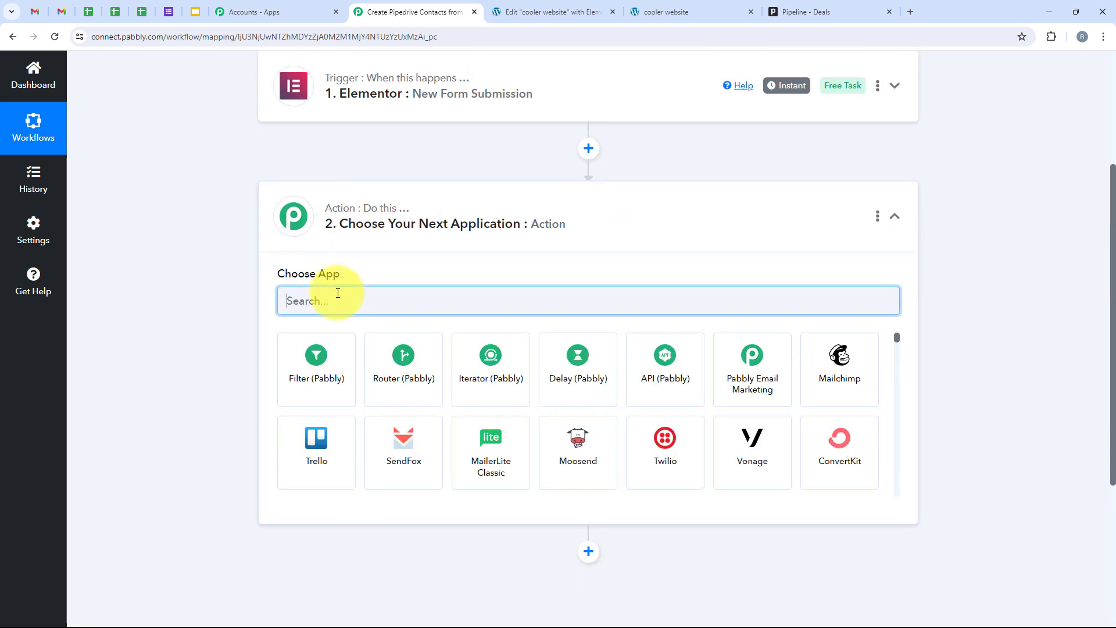
{"action": "type", "text": "Pip"}
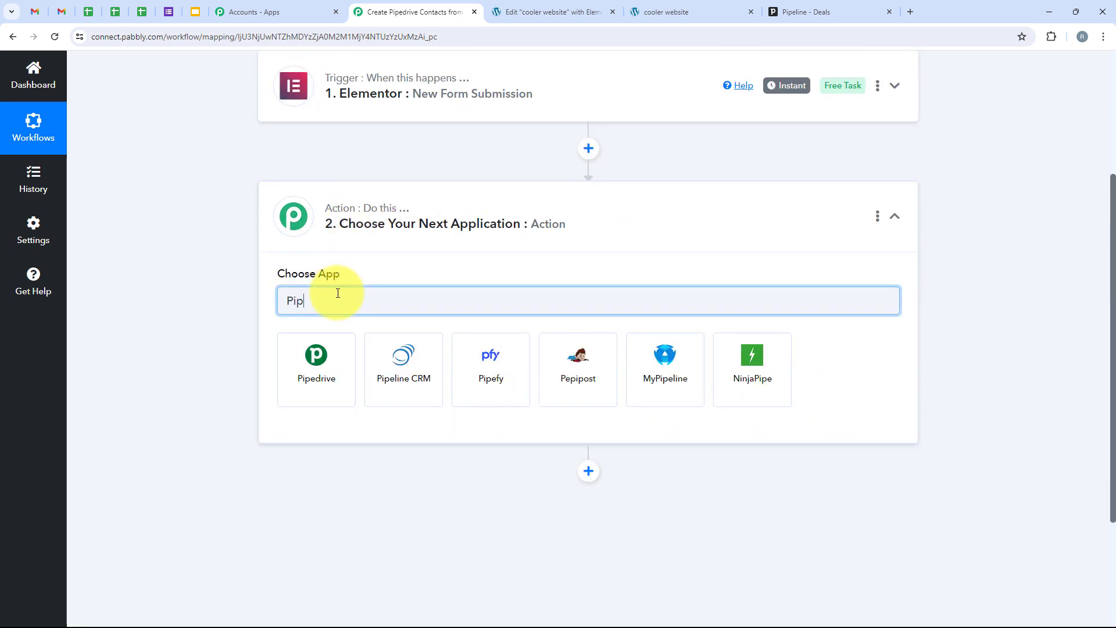
{"action": "type", "text": "edrive"}
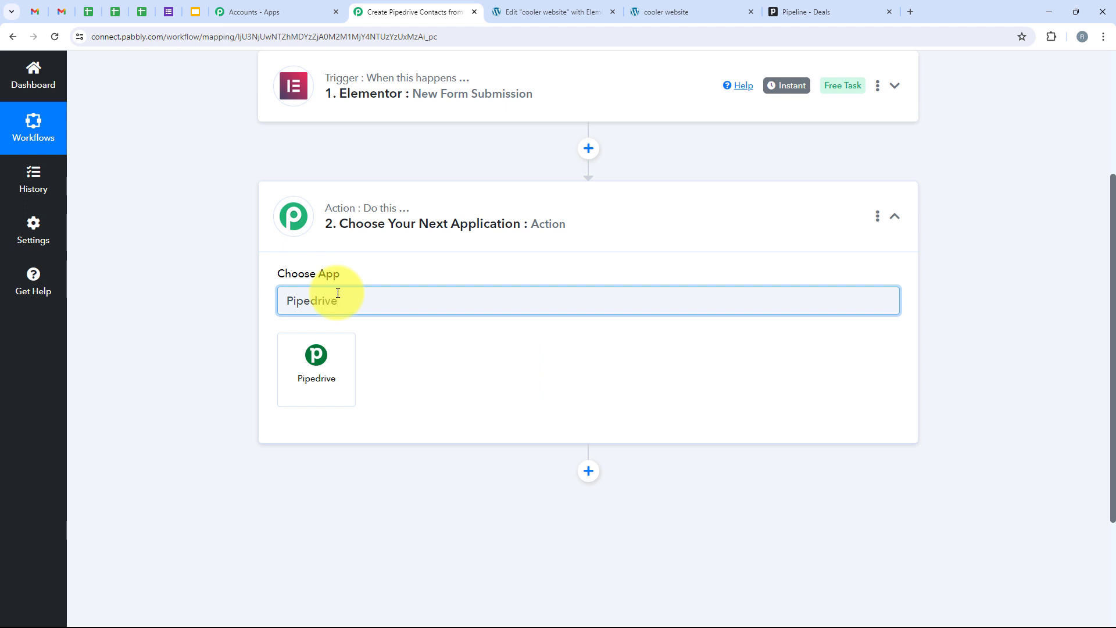
{"action": "double_click", "coordinate": [338, 294]}
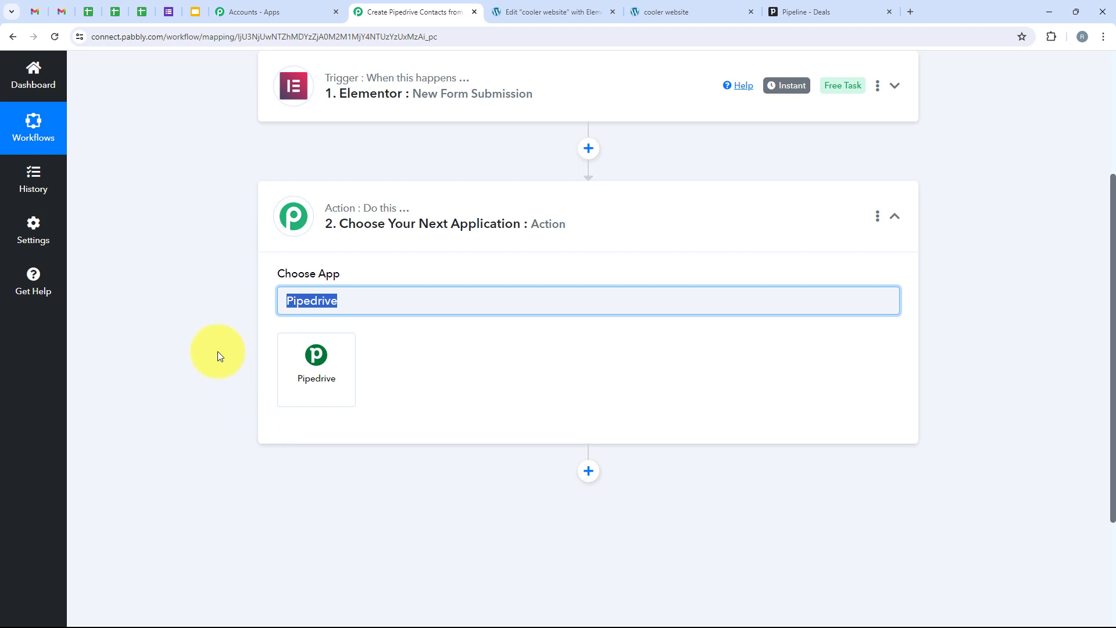
{"action": "left_click", "coordinate": [346, 371]}
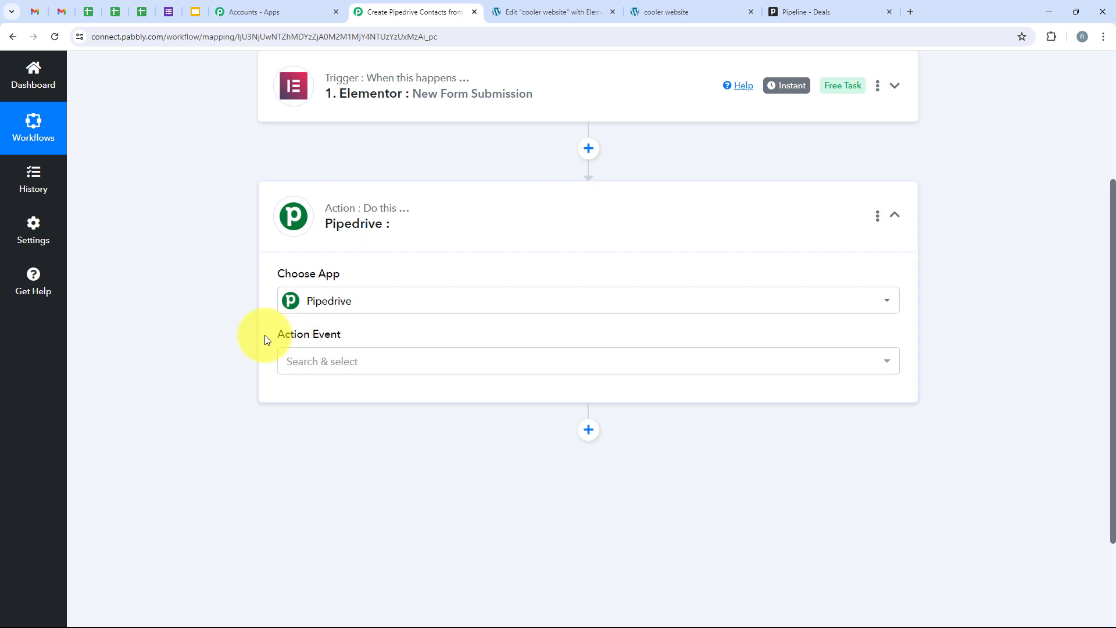
{"action": "left_click_drag", "start_coordinate": [266, 339], "coordinate": [349, 346]}
{"action": "left_click", "coordinate": [364, 363]}
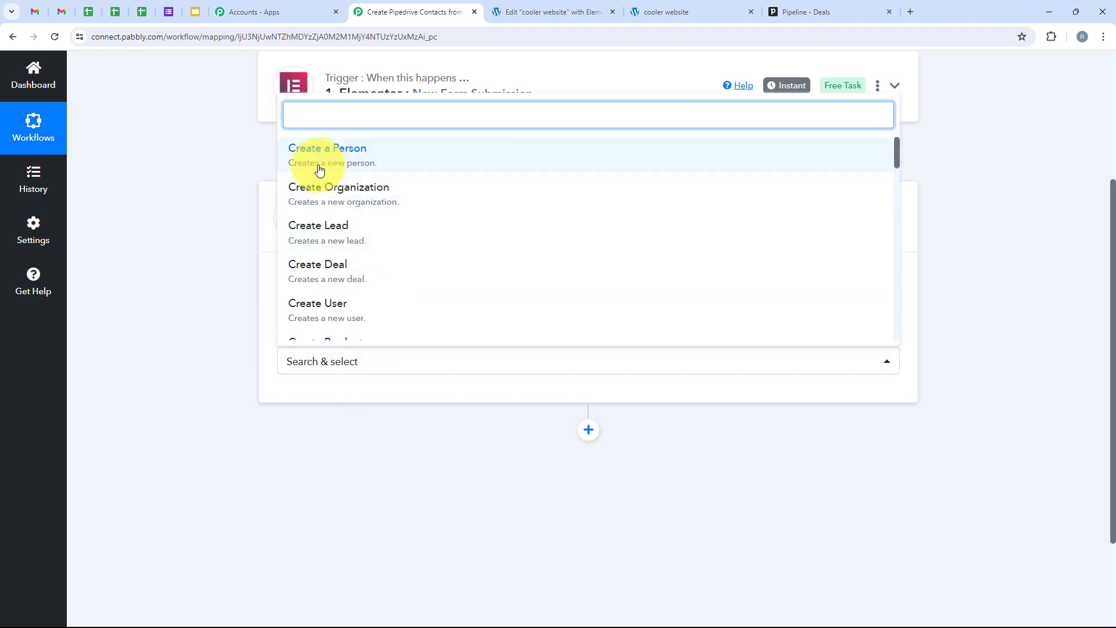
{"action": "left_click", "coordinate": [491, 169]}
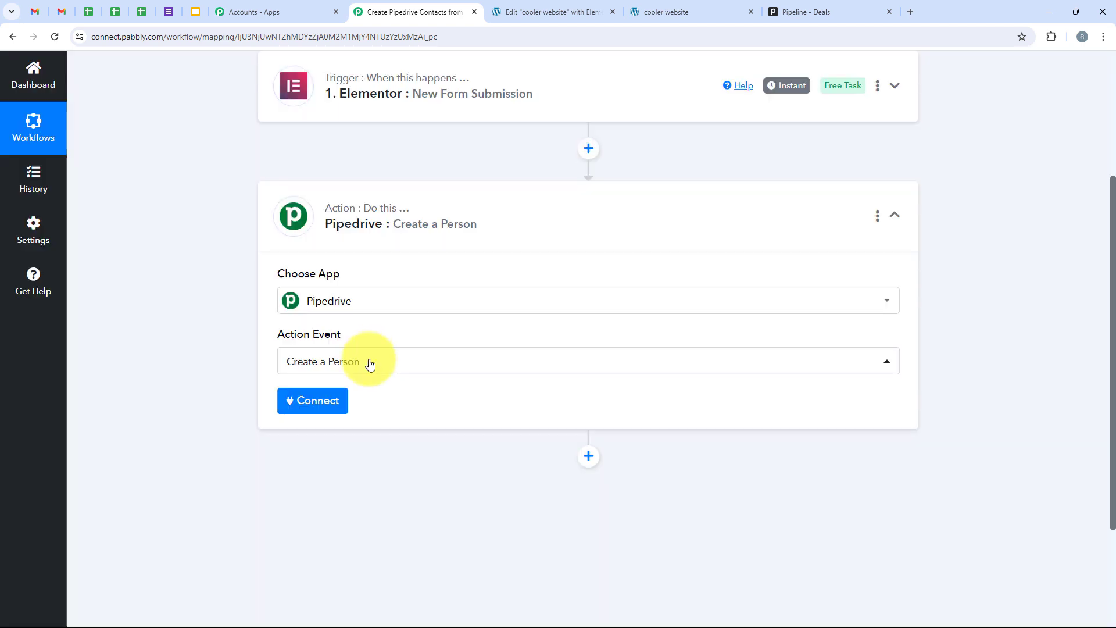
Start a new Pipedrive connection and note the token is found under Personal Preferences > API.
{"action": "left_click", "coordinate": [334, 400]}
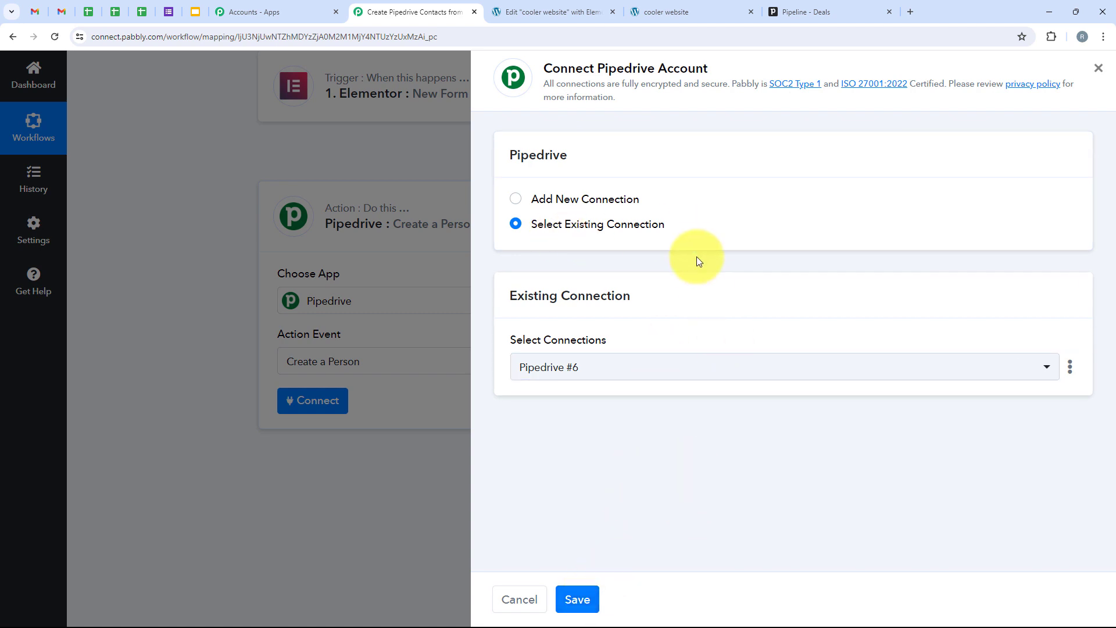
{"action": "left_click", "coordinate": [537, 198]}
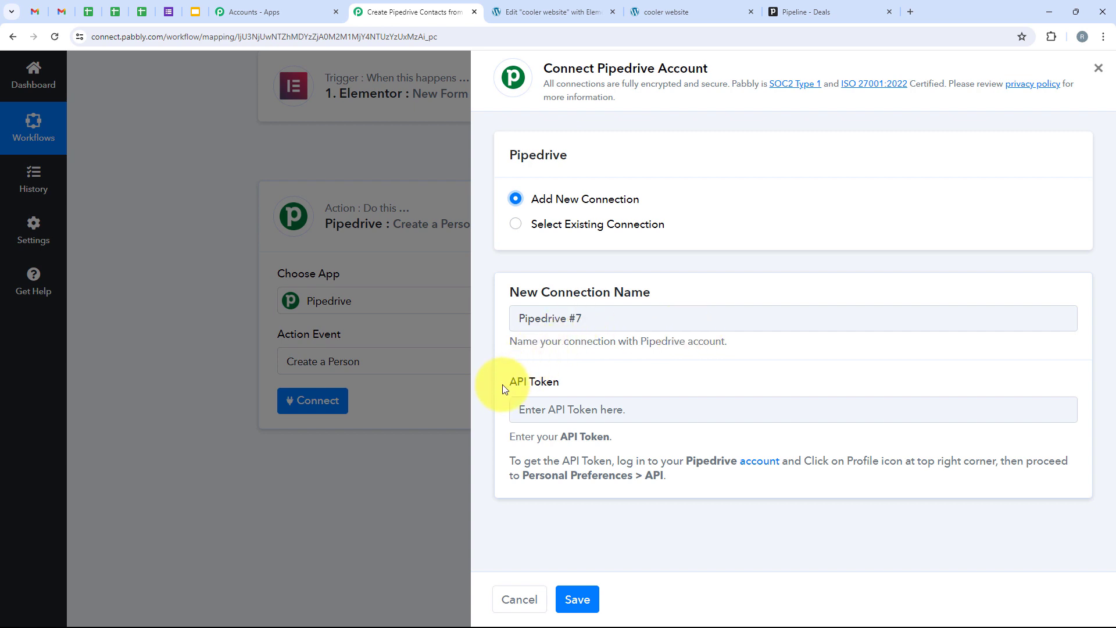
{"action": "left_click_drag", "start_coordinate": [501, 382], "coordinate": [561, 385]}
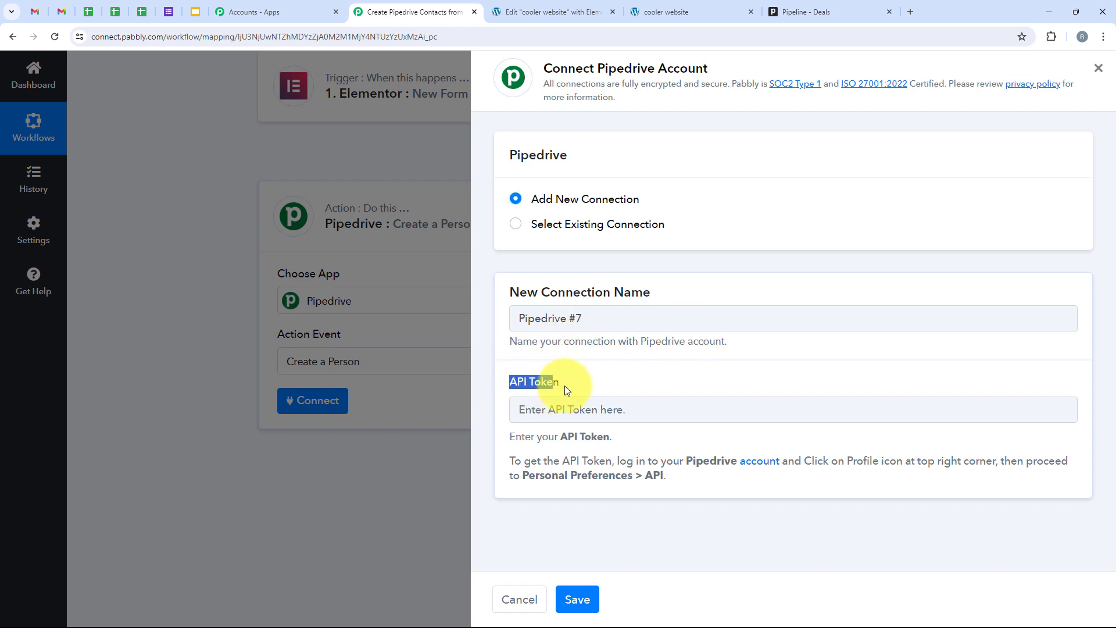
{"action": "left_click", "coordinate": [584, 490]}
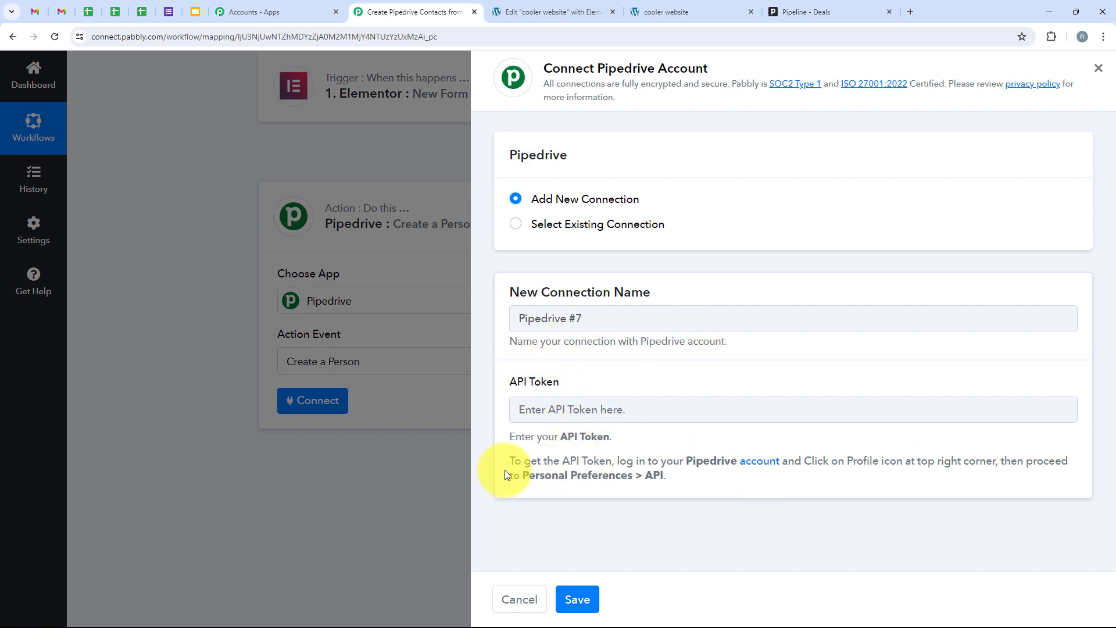
{"action": "left_click_drag", "start_coordinate": [507, 463], "coordinate": [617, 461]}
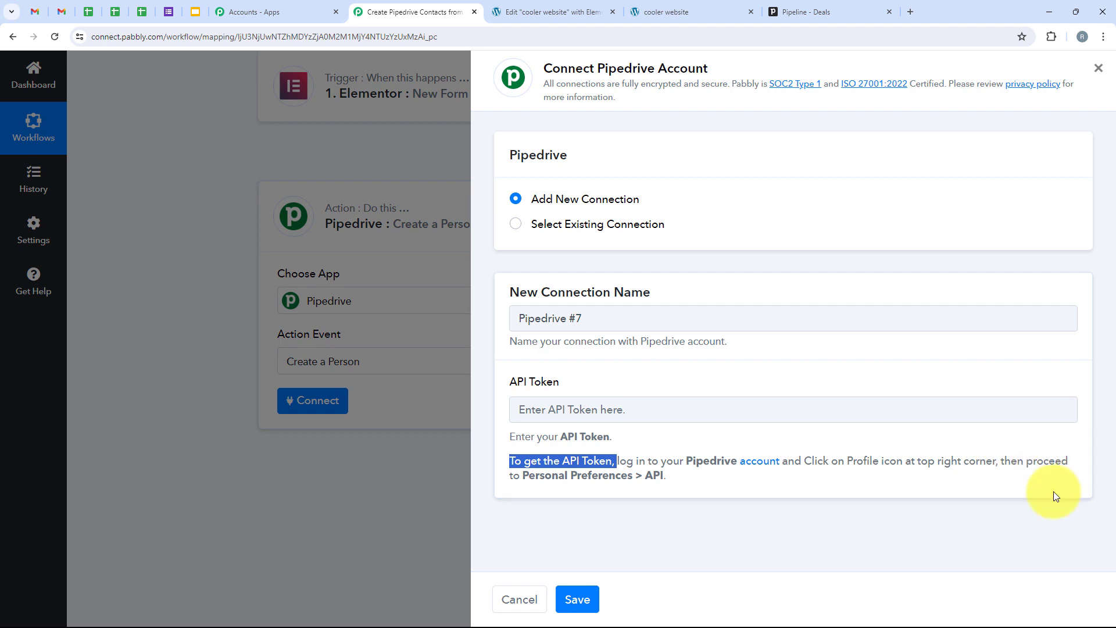
{"action": "left_click_drag", "start_coordinate": [522, 475], "coordinate": [671, 487]}
{"action": "left_click", "coordinate": [653, 513]}
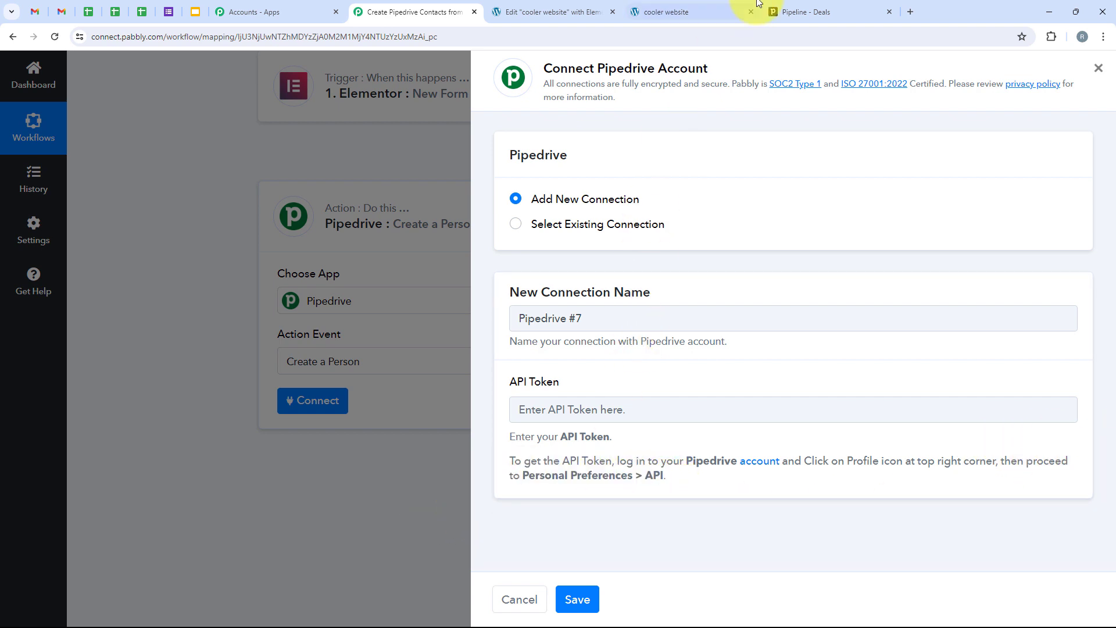
{"action": "left_click", "coordinate": [788, 7]}
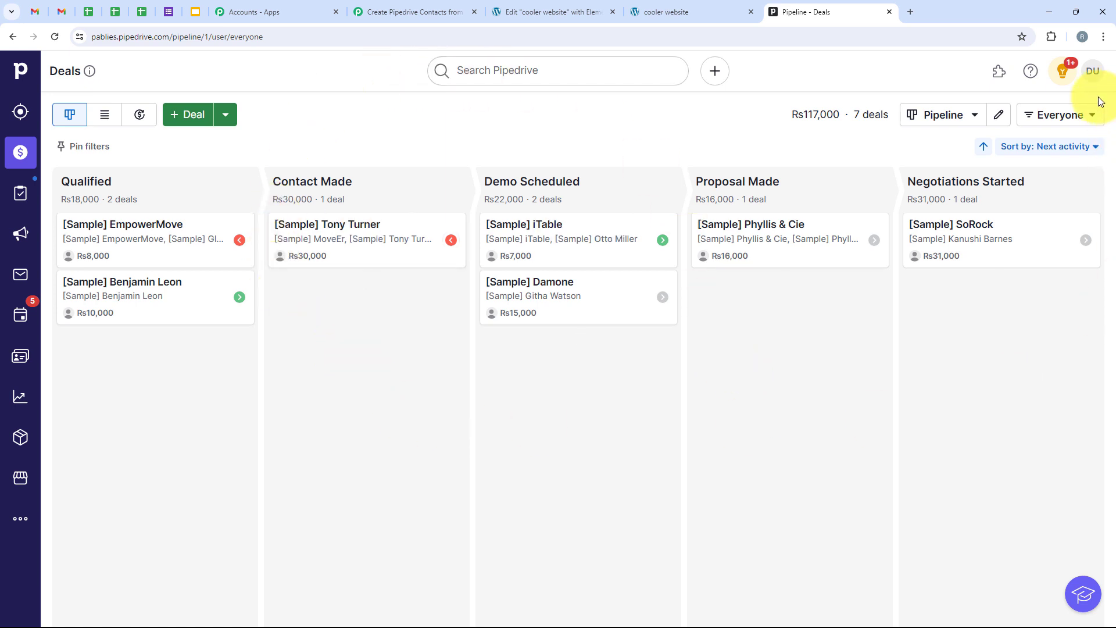
Generate a new API token under Pipedrive's Personal preferences > API and copy it.
{"action": "left_click", "coordinate": [1092, 71]}
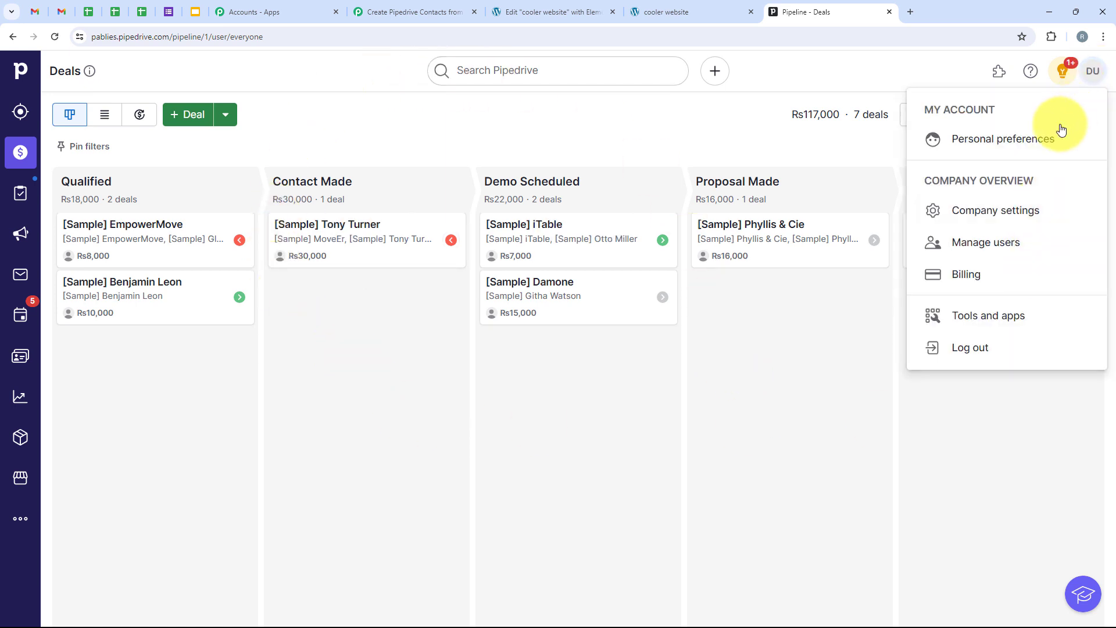
{"action": "left_click", "coordinate": [986, 154]}
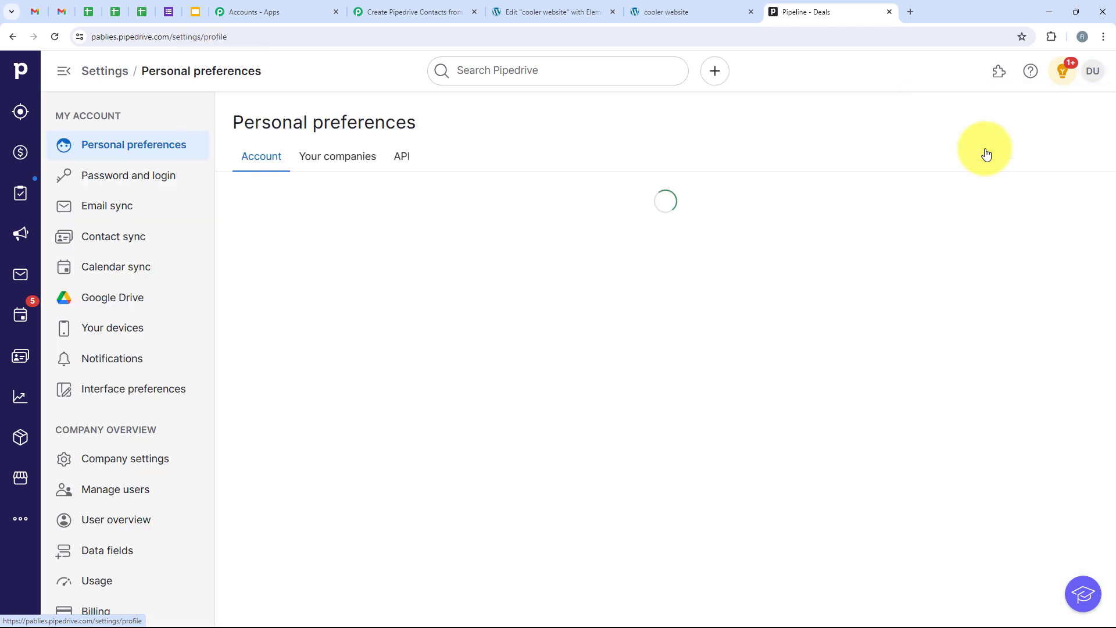
{"action": "left_click", "coordinate": [391, 158]}
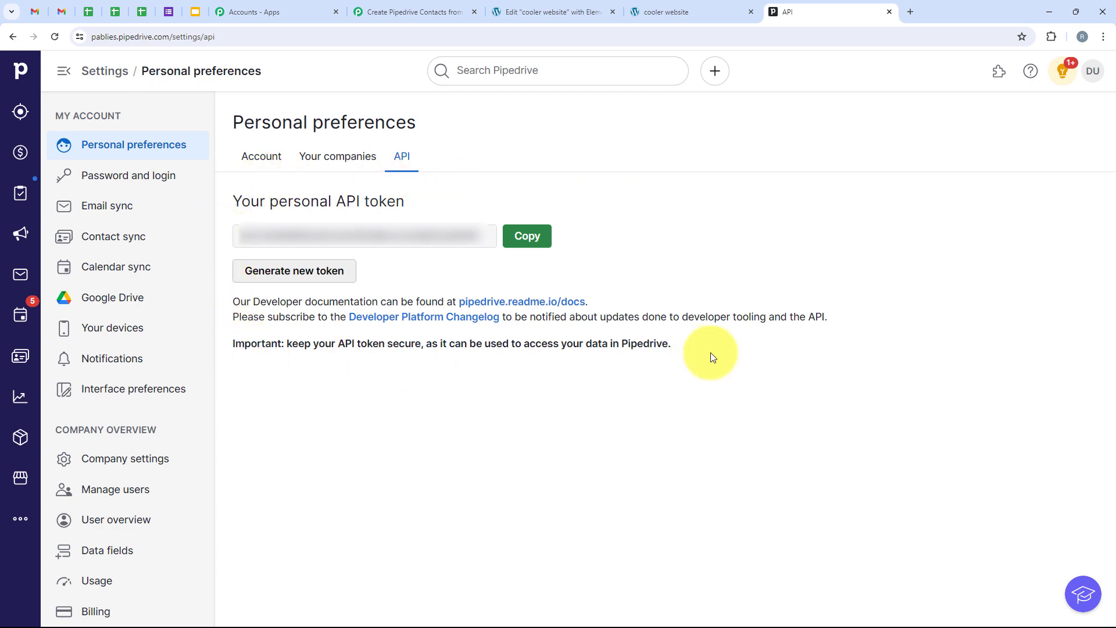
{"action": "left_click", "coordinate": [335, 270]}
{"action": "left_click", "coordinate": [701, 403]}
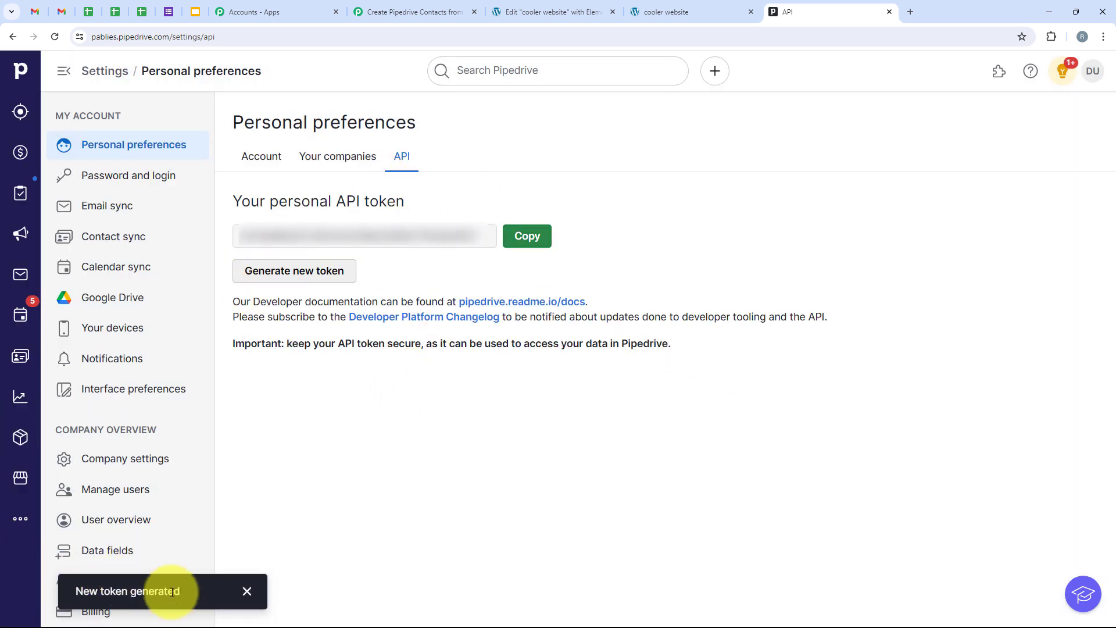
{"action": "left_click", "coordinate": [528, 237]}
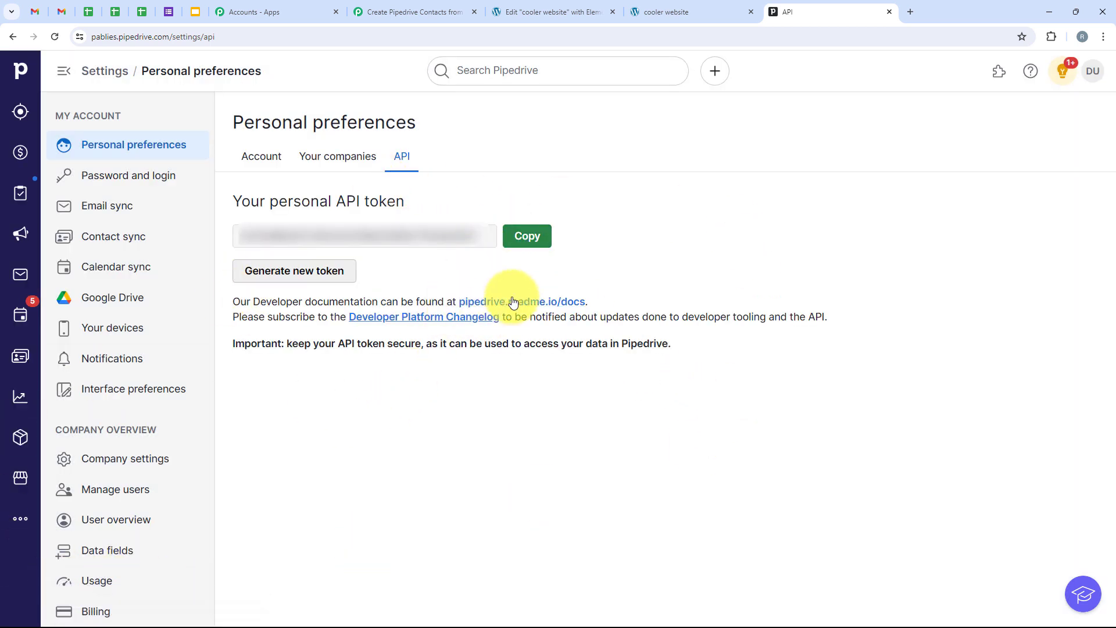
Paste the copied Pipedrive API token into the API Token field and save the new connection.
{"action": "left_click", "coordinate": [540, 239]}
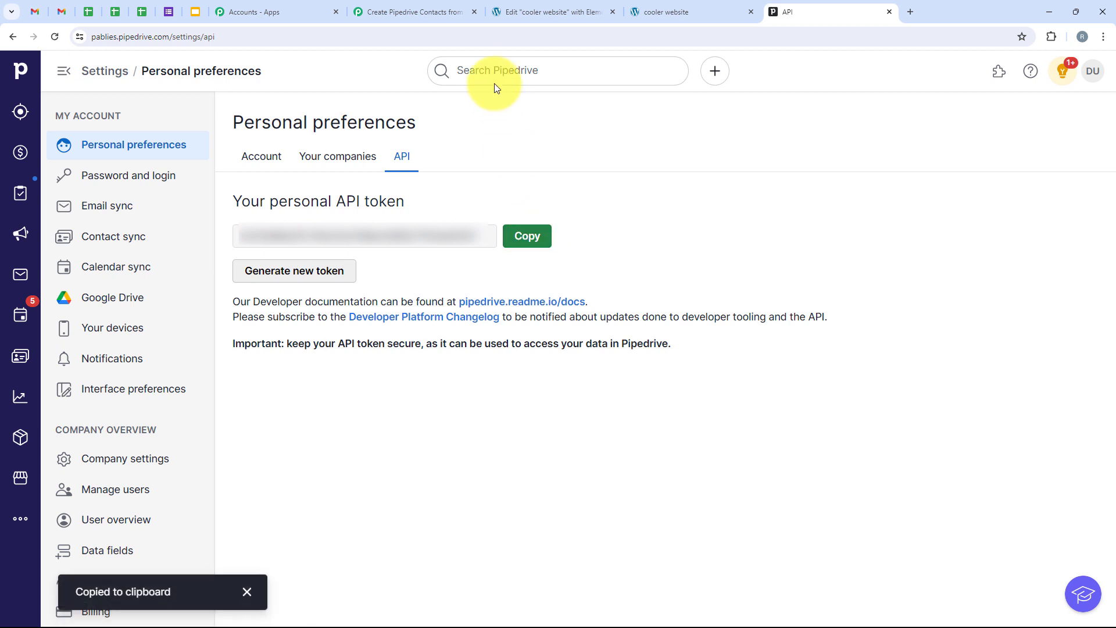
{"action": "left_click", "coordinate": [436, 10]}
{"action": "right_click", "coordinate": [602, 403]}
{"action": "left_click", "coordinate": [654, 274]}
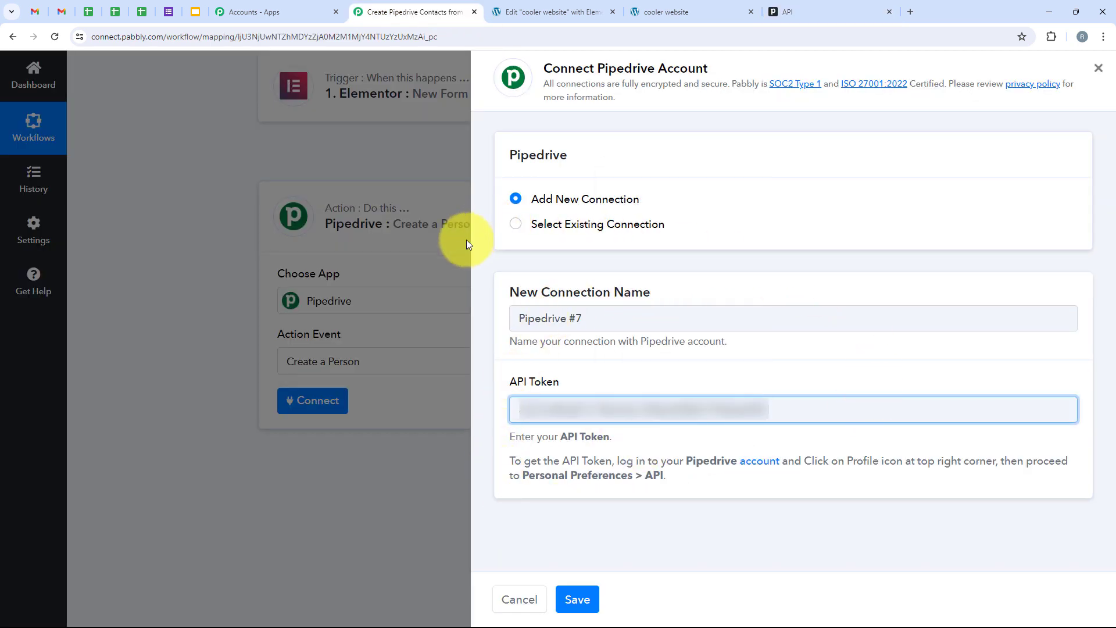
{"action": "left_click", "coordinate": [578, 598]}
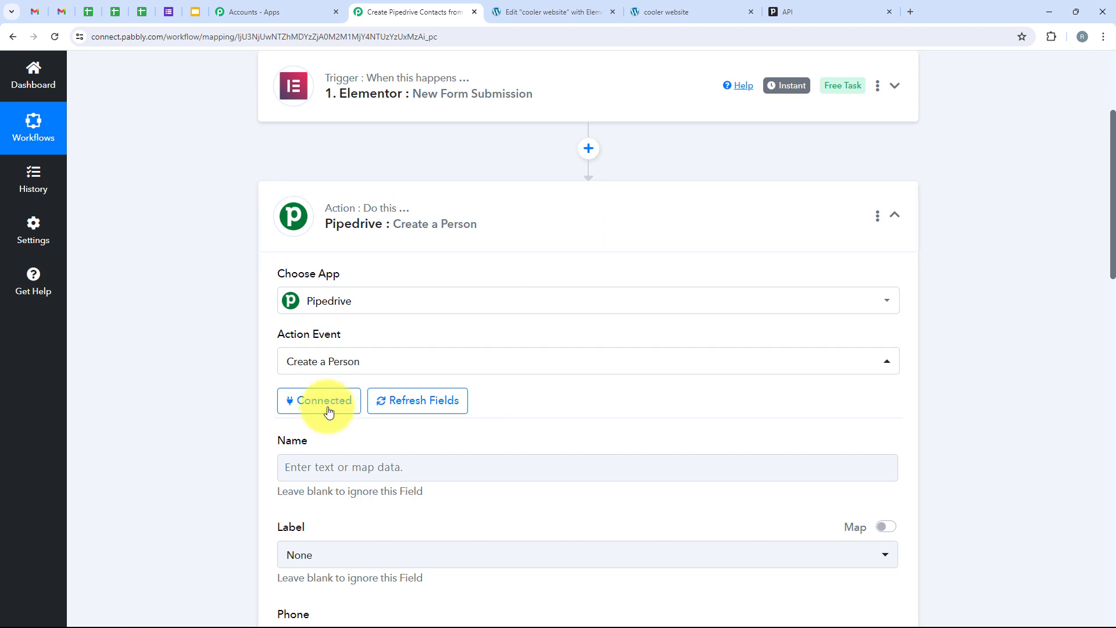
Clear the static Demo User text from the Pipedrive Name field.
{"action": "scroll", "coordinate": [329, 412], "scroll_direction": "down", "scroll_amount": 3}
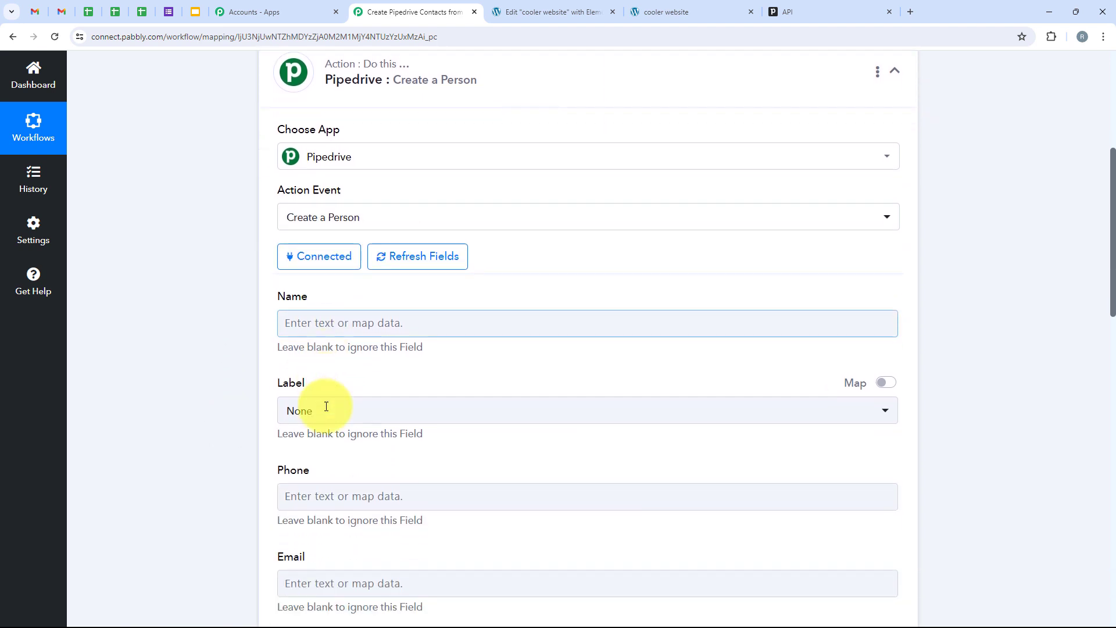
{"action": "scroll", "coordinate": [326, 407], "scroll_direction": "down", "scroll_amount": 2}
{"action": "scroll", "coordinate": [341, 232], "scroll_direction": "down", "scroll_amount": 1}
{"action": "left_click_drag", "start_coordinate": [268, 152], "coordinate": [316, 155]}
{"action": "scroll", "coordinate": [381, 221], "scroll_direction": "up", "scroll_amount": 1}
{"action": "left_click", "coordinate": [273, 281]}
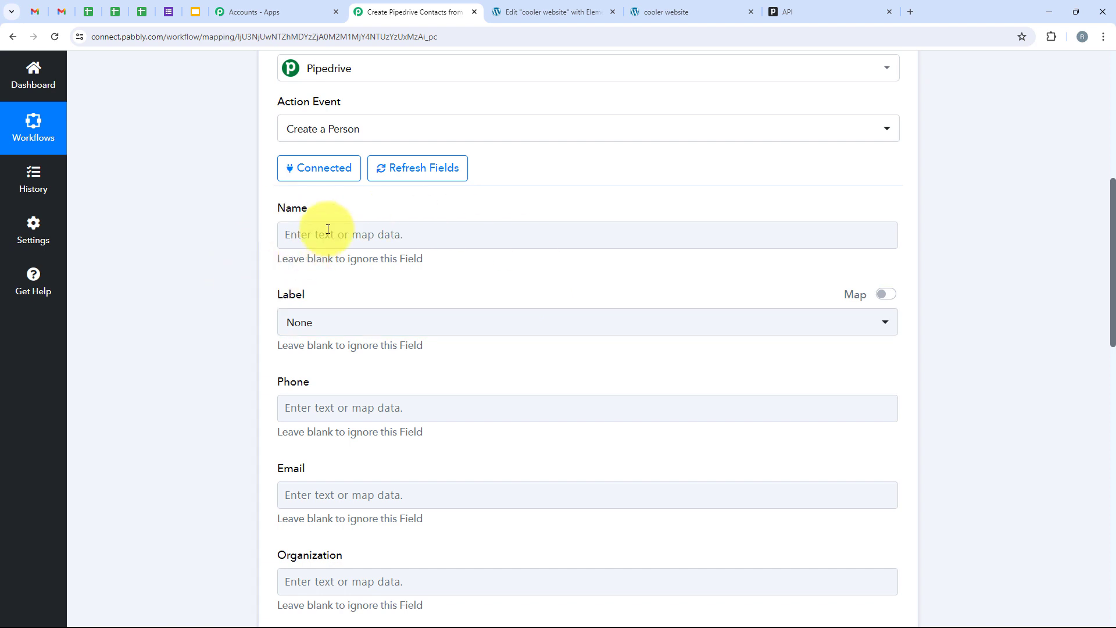
{"action": "left_click", "coordinate": [325, 231]}
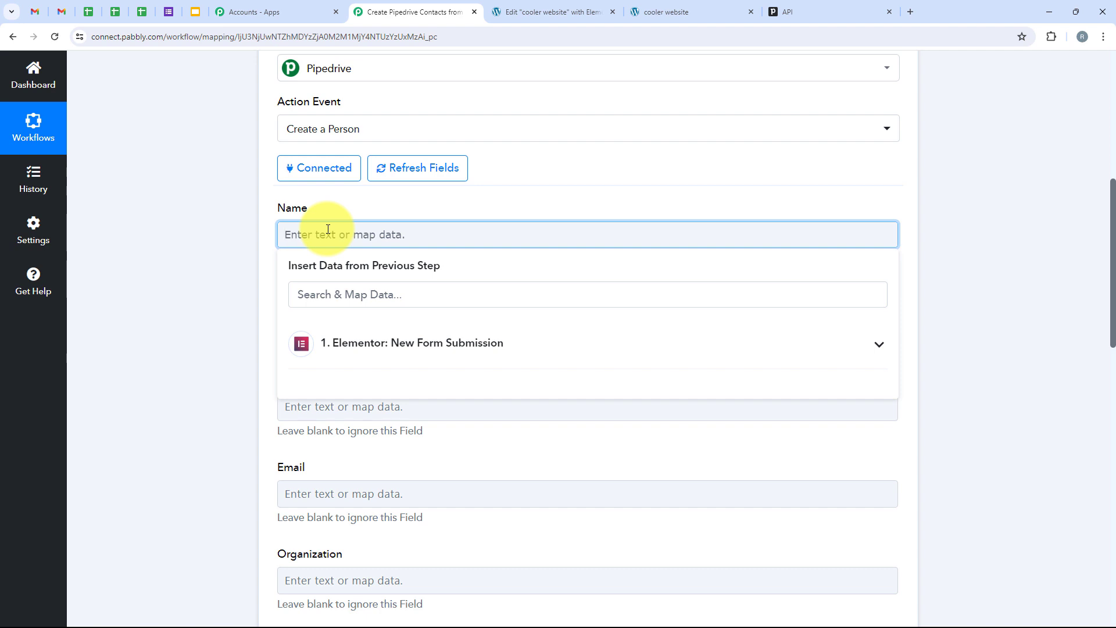
{"action": "left_click", "coordinate": [261, 232]}
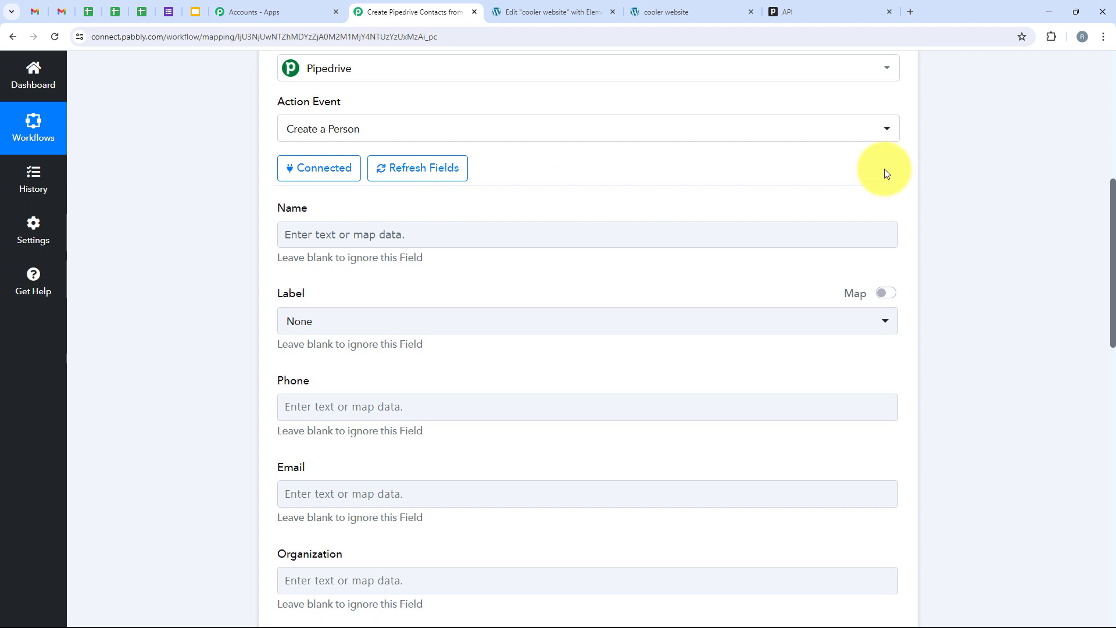
{"action": "left_click", "coordinate": [602, 245]}
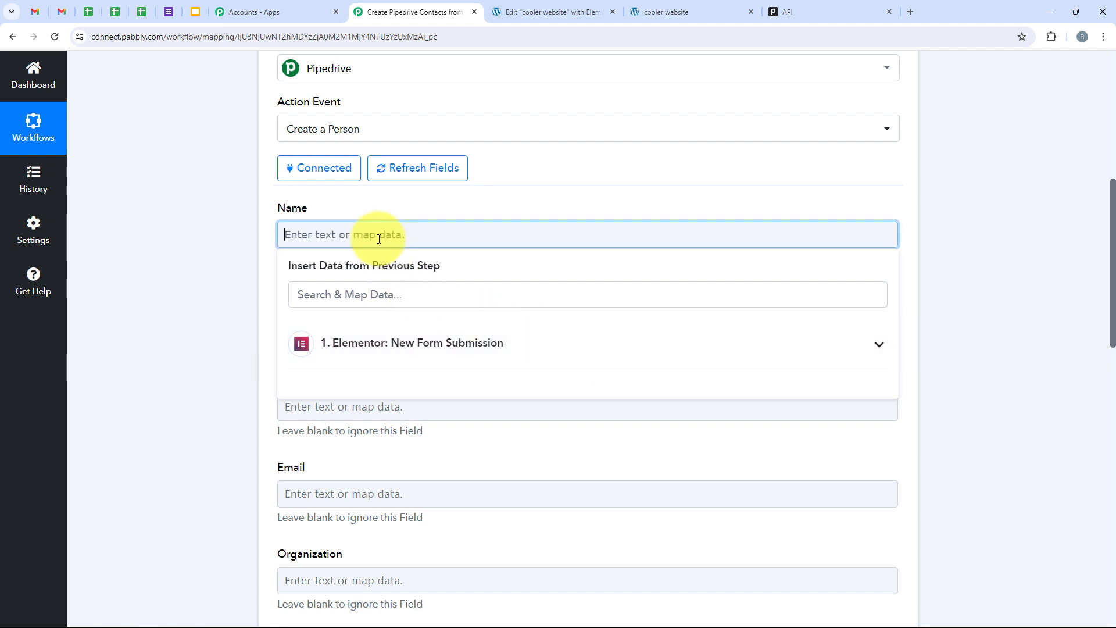
{"action": "type", "text": "Demo User"}
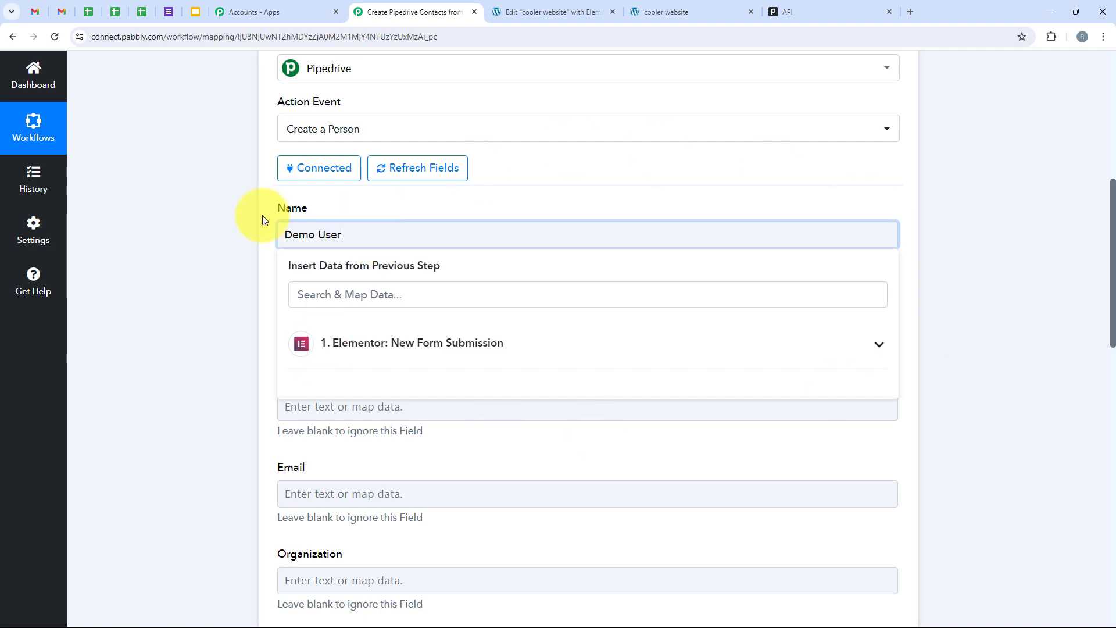
{"action": "left_click", "coordinate": [227, 244]}
{"action": "left_click_drag", "start_coordinate": [348, 234], "coordinate": [267, 236]}
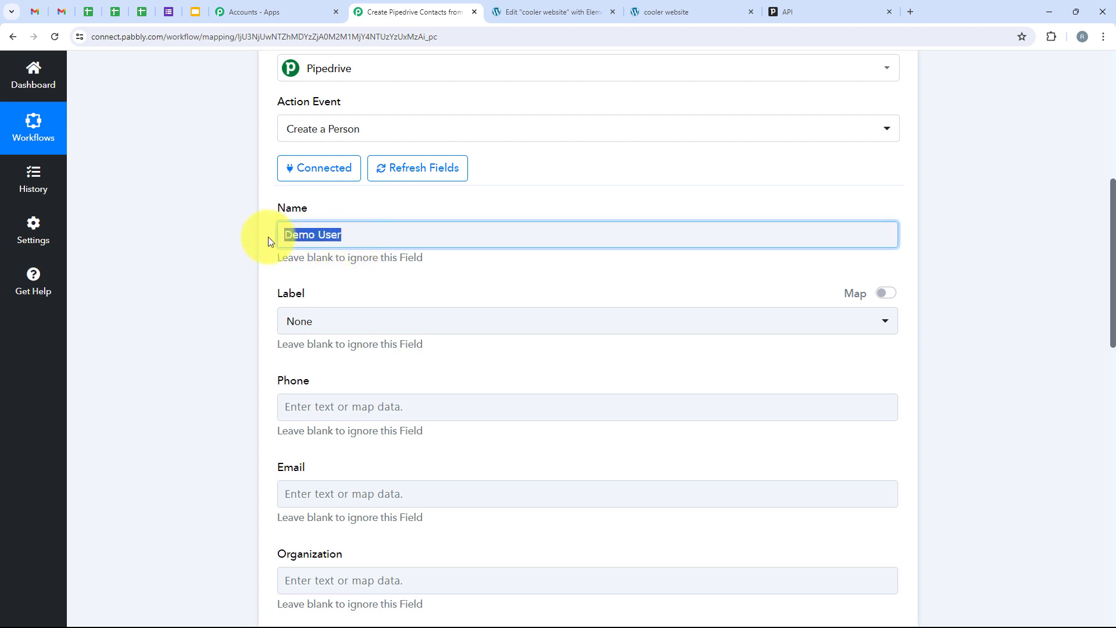
{"action": "key", "text": "BackSpace"}
Map the form's '1. First Name' and '1. Last Name' into Name via an 'Na' search.
{"action": "left_click", "coordinate": [325, 340]}
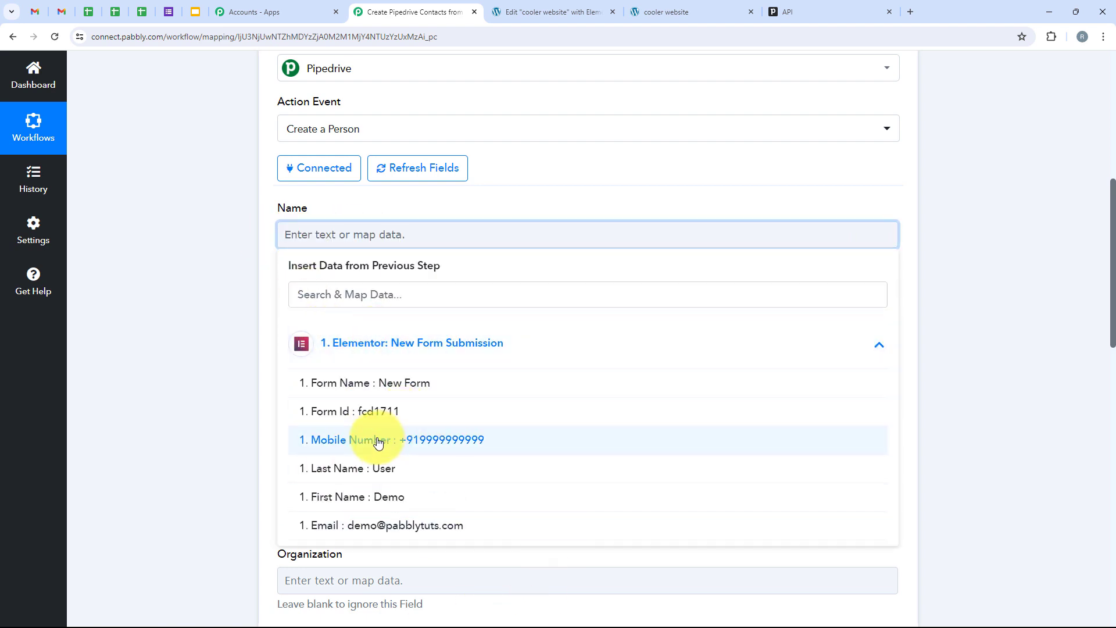
{"action": "left_click", "coordinate": [243, 445]}
{"action": "left_click", "coordinate": [500, 232]}
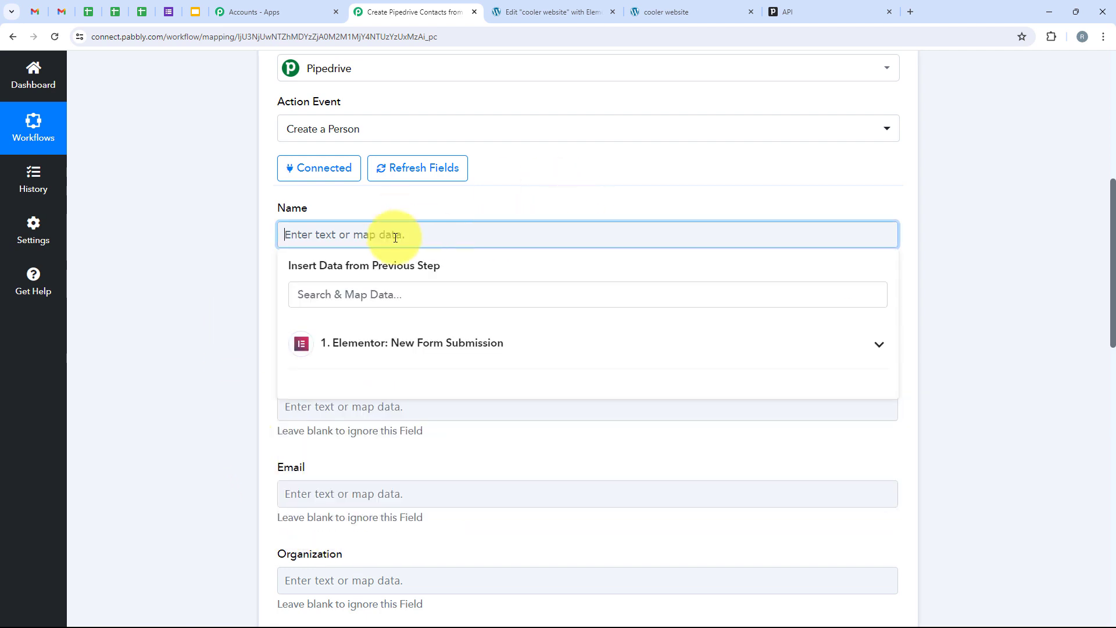
{"action": "left_click", "coordinate": [341, 283]}
{"action": "type", "text": "Name"}
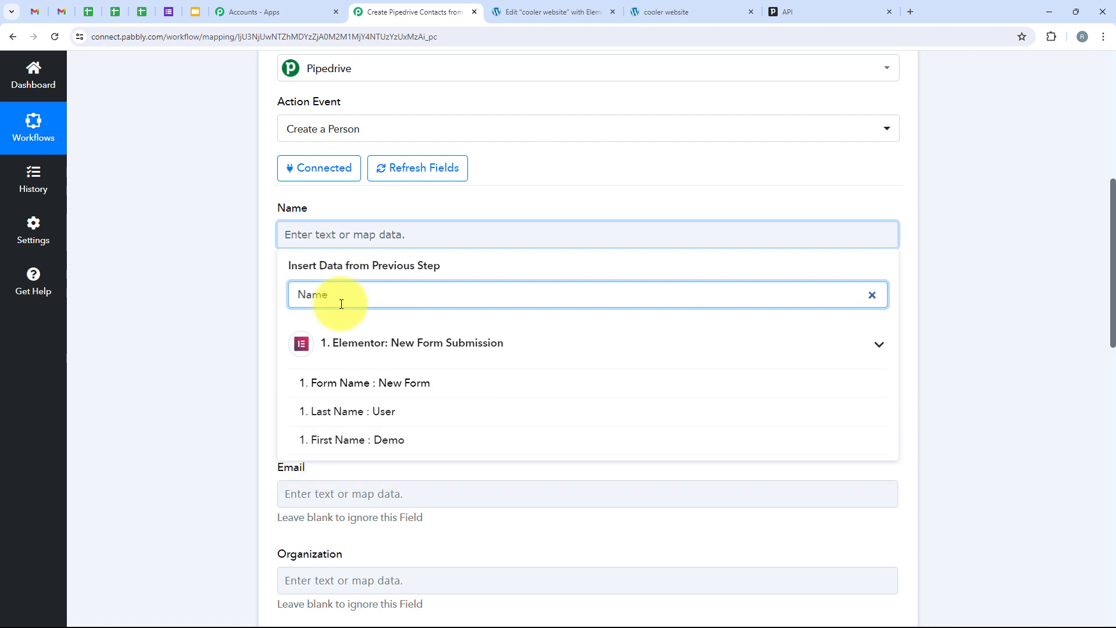
{"action": "left_click", "coordinate": [402, 442]}
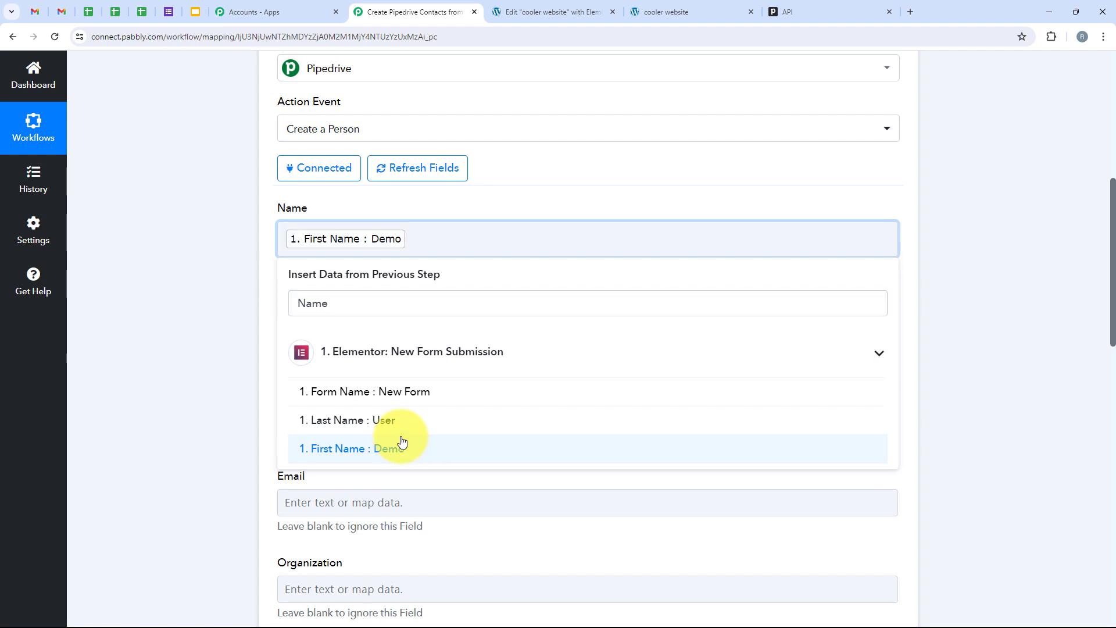
{"action": "left_click", "coordinate": [399, 421]}
{"action": "left_click", "coordinate": [227, 216]}
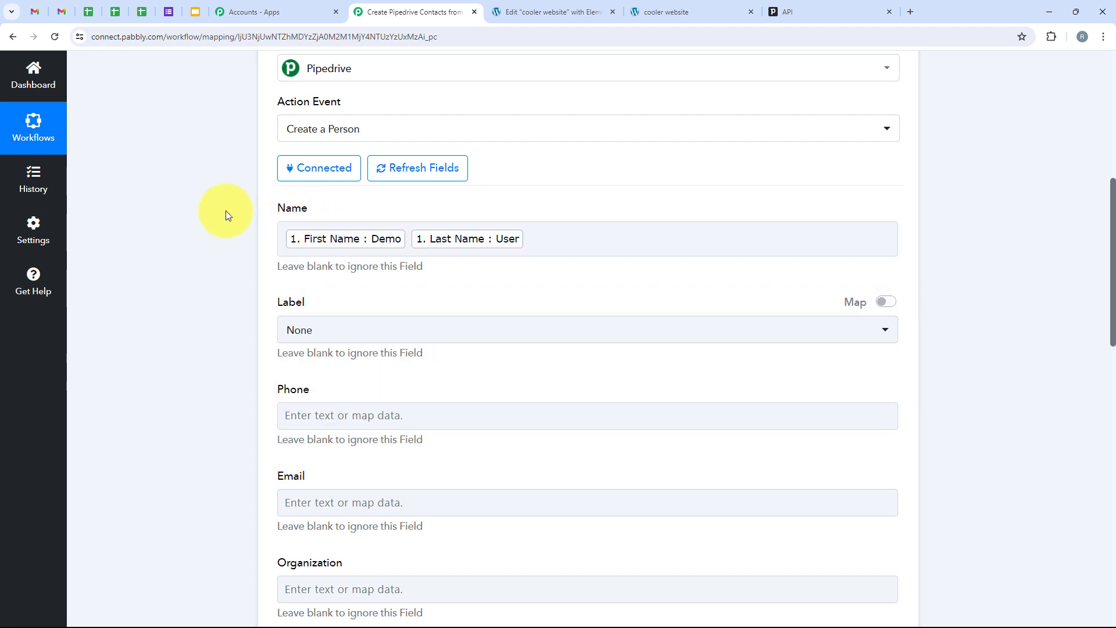
{"action": "scroll", "coordinate": [293, 247], "scroll_direction": "down", "scroll_amount": 1}
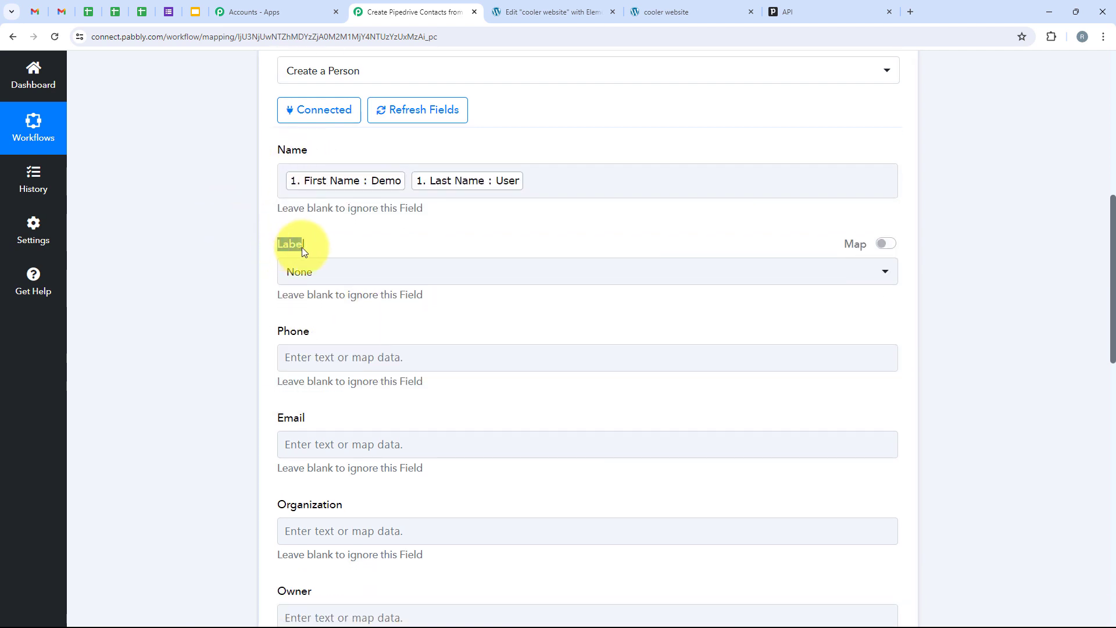
Set the person's Label to Hot lead.
{"action": "left_click", "coordinate": [322, 274]}
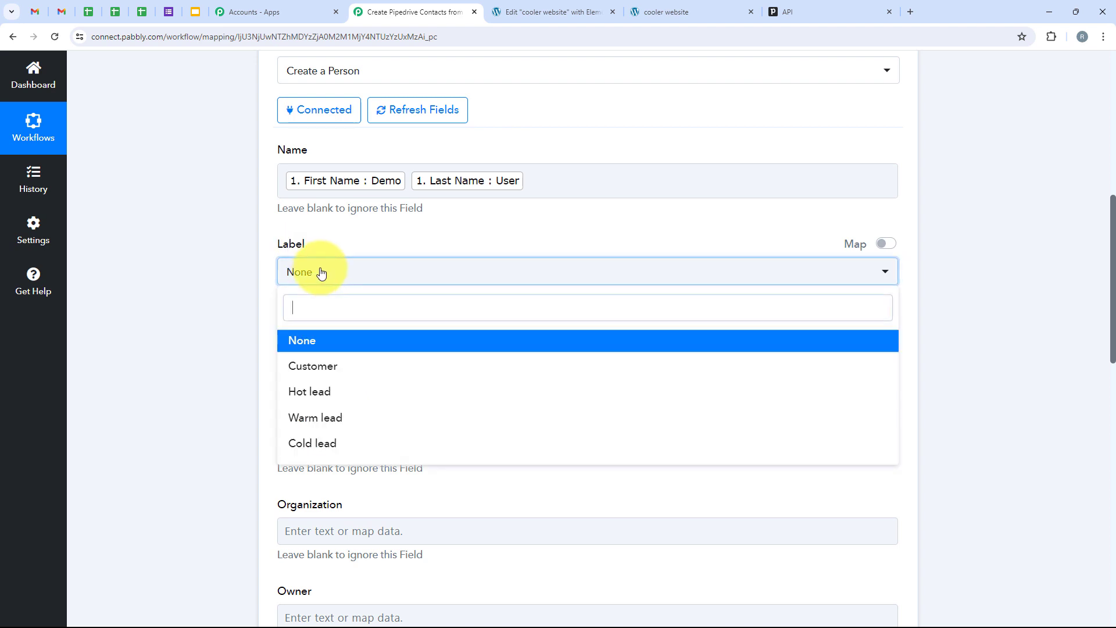
{"action": "left_click", "coordinate": [337, 397]}
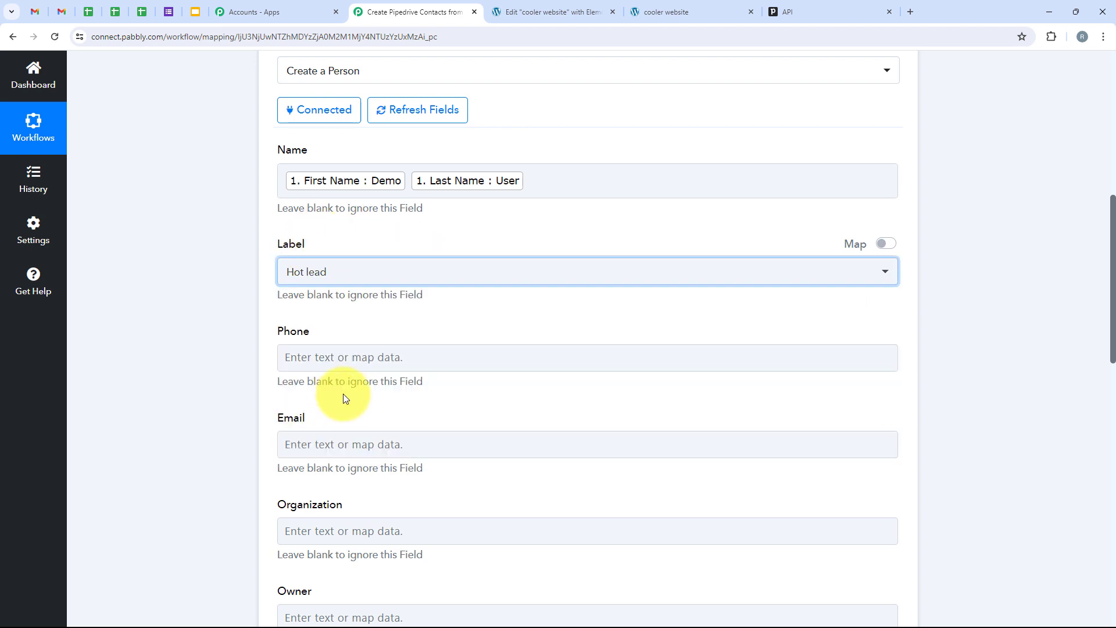
{"action": "left_click", "coordinate": [369, 284]}
{"action": "left_click", "coordinate": [262, 358]}
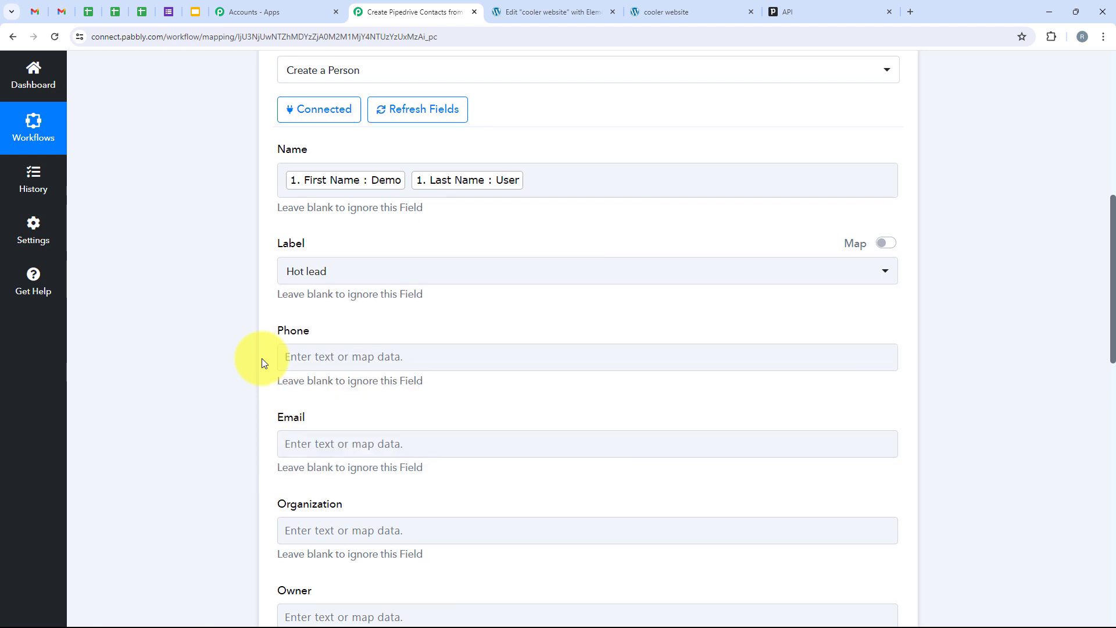
Map the form's Mobile Number into Phone using a 'Nu' search.
{"action": "scroll", "coordinate": [261, 358], "scroll_direction": "down", "scroll_amount": 2}
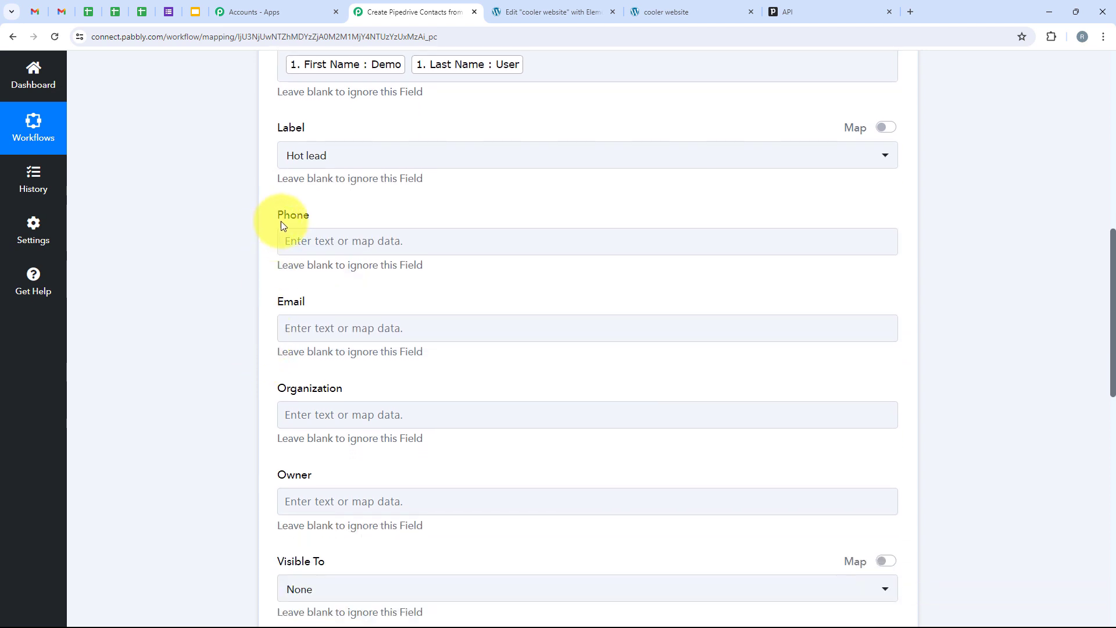
{"action": "left_click", "coordinate": [295, 240]}
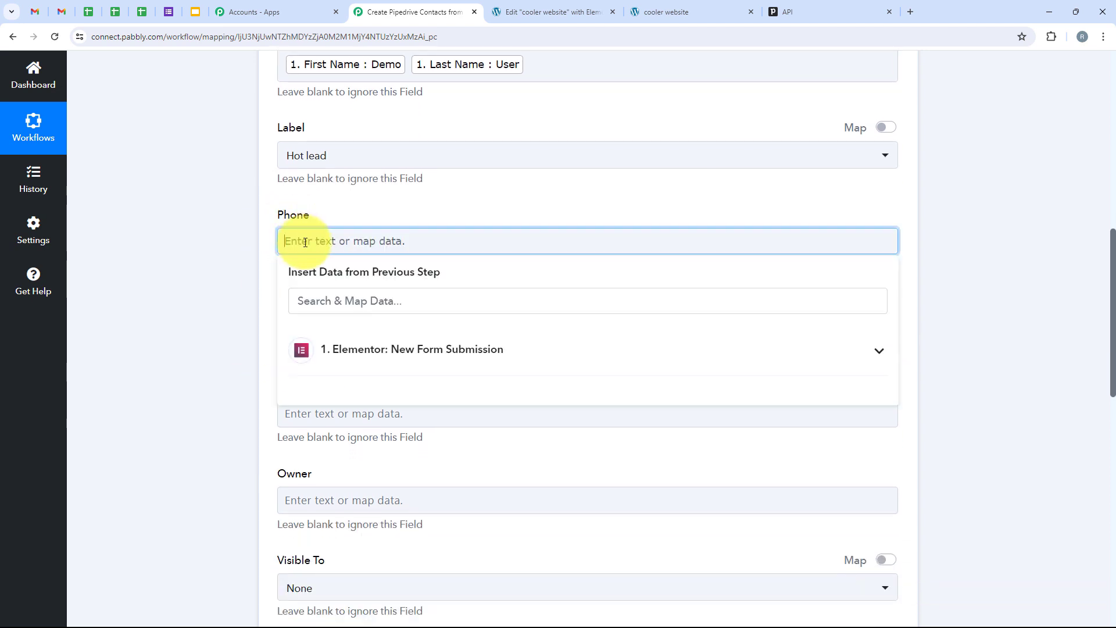
{"action": "left_click", "coordinate": [326, 310]}
{"action": "type", "text": "Num"}
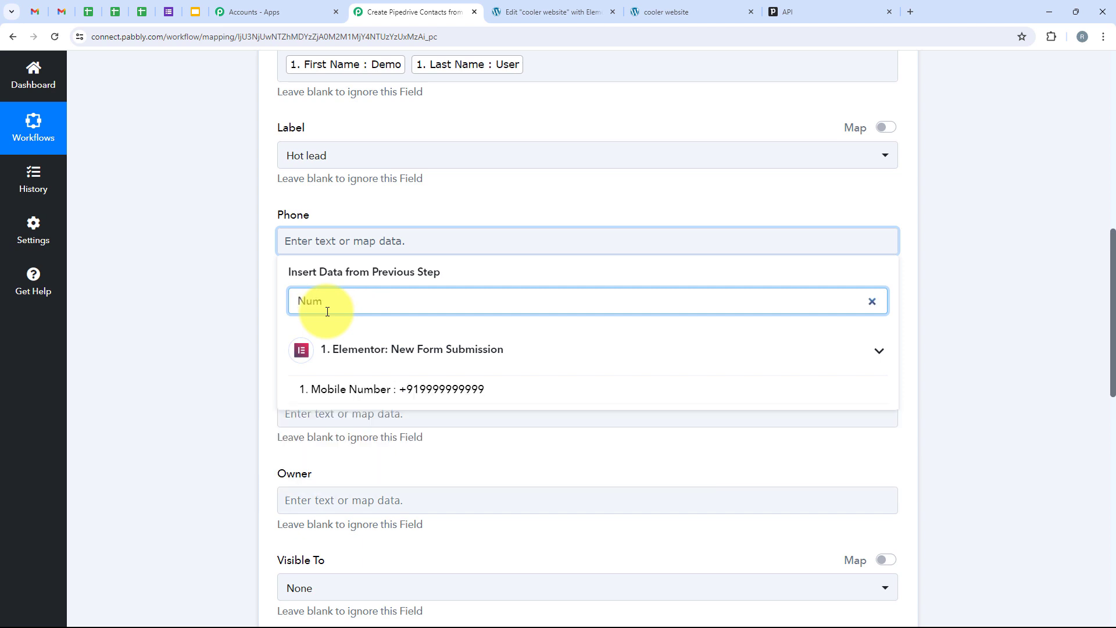
{"action": "left_click", "coordinate": [386, 389]}
{"action": "left_click", "coordinate": [212, 343]}
Map the form's Email into the Email field using an 'Email' search.
{"action": "scroll", "coordinate": [213, 344], "scroll_direction": "down", "scroll_amount": 1}
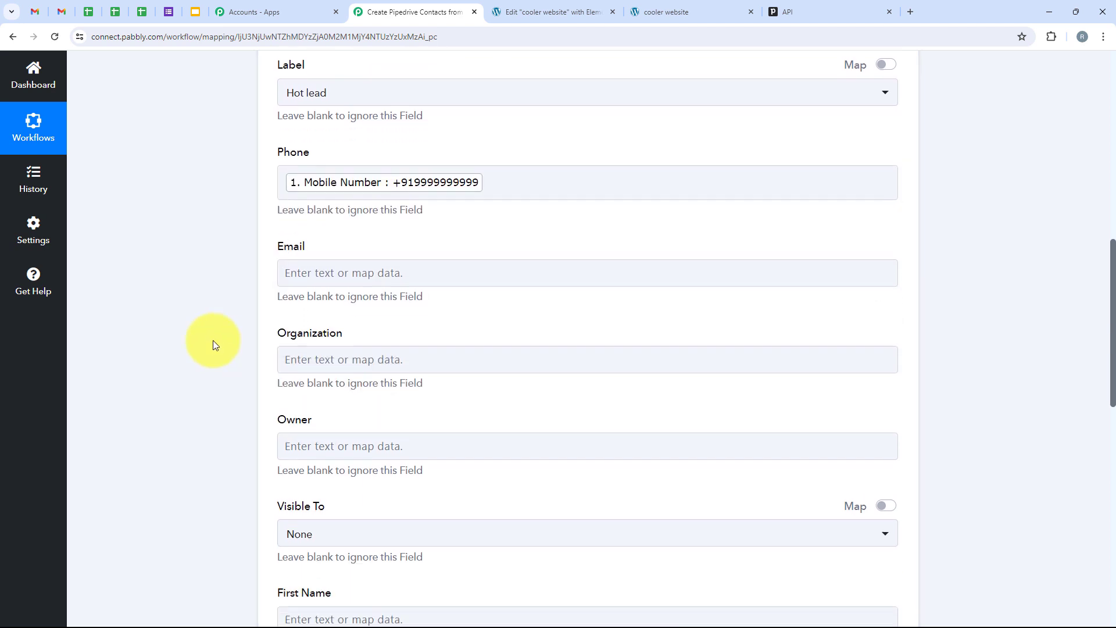
{"action": "scroll", "coordinate": [213, 344], "scroll_direction": "down", "scroll_amount": 2}
{"action": "left_click", "coordinate": [369, 157]}
{"action": "left_click", "coordinate": [303, 189]}
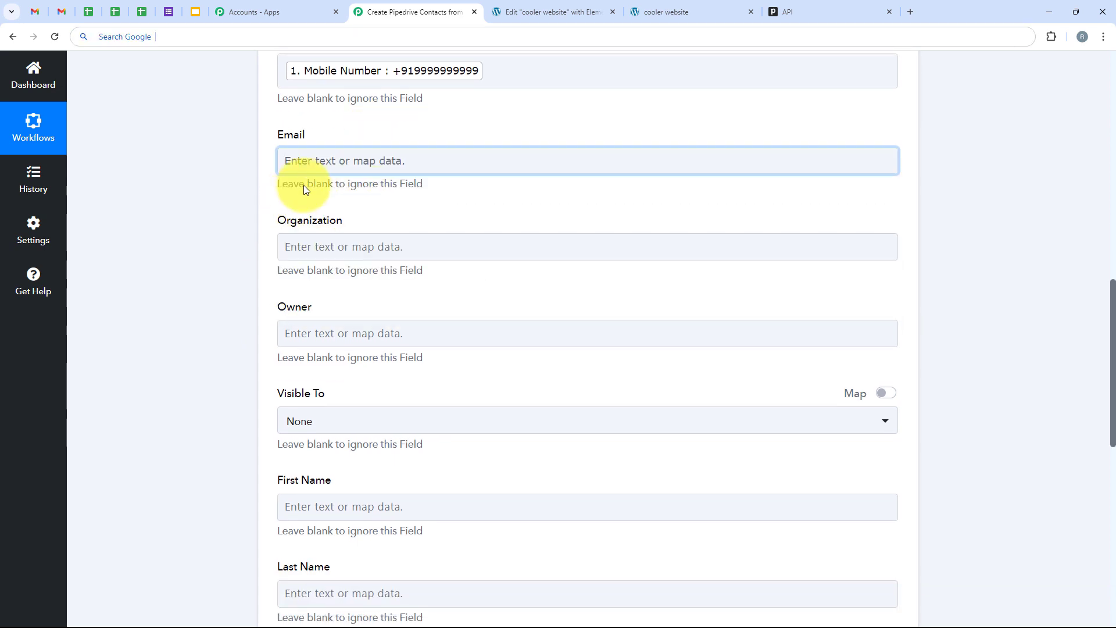
{"action": "left_click", "coordinate": [325, 160]}
{"action": "left_click", "coordinate": [333, 218]}
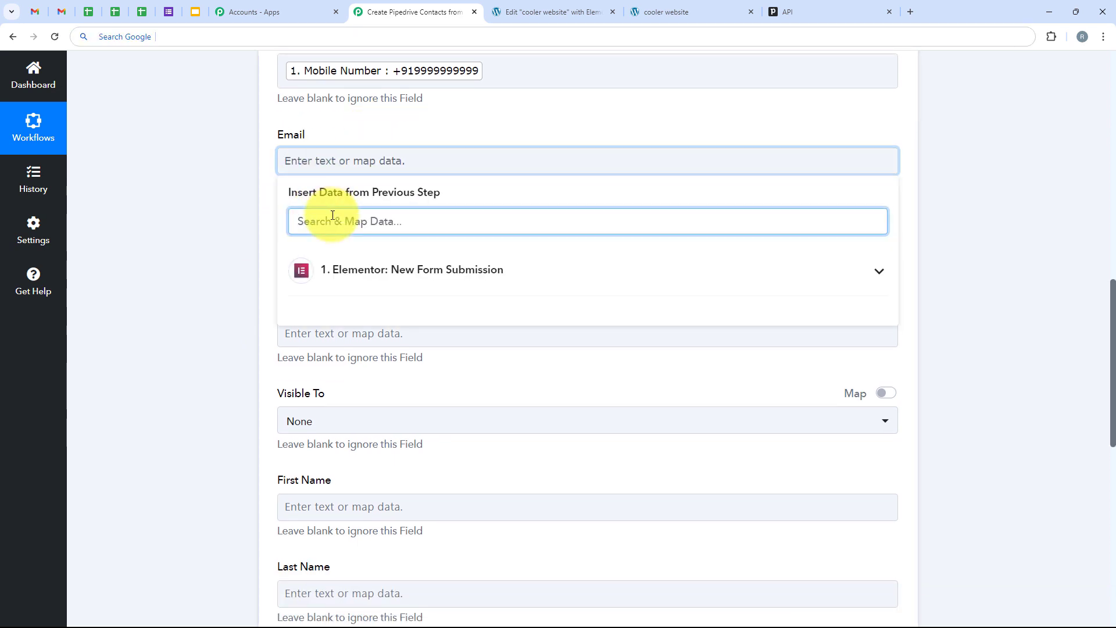
{"action": "type", "text": "Email"}
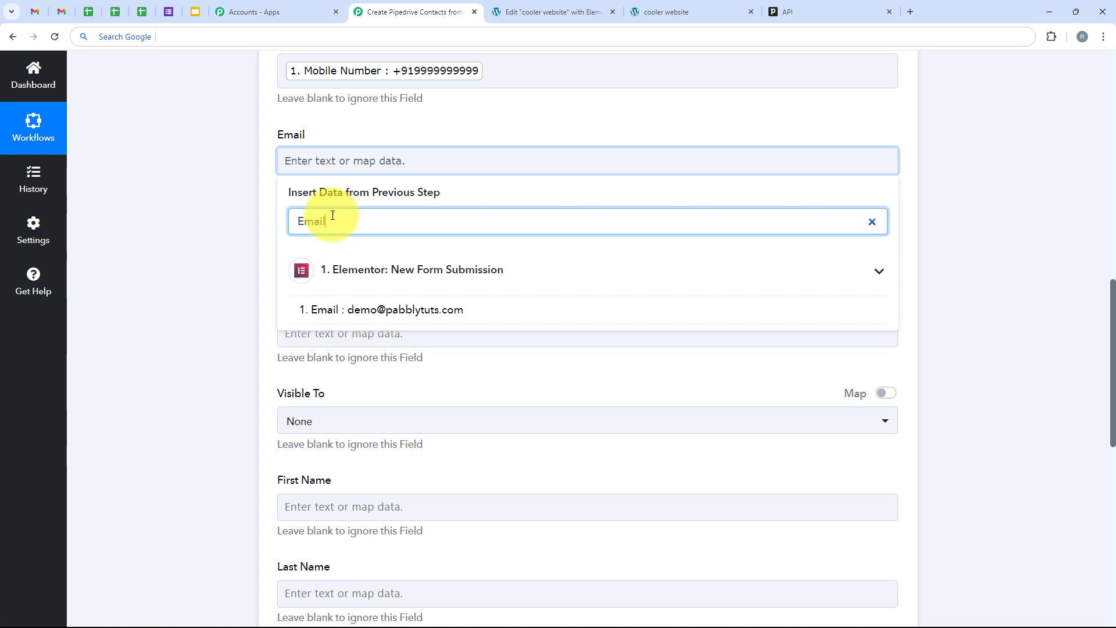
{"action": "left_click", "coordinate": [369, 308]}
{"action": "left_click", "coordinate": [193, 281]}
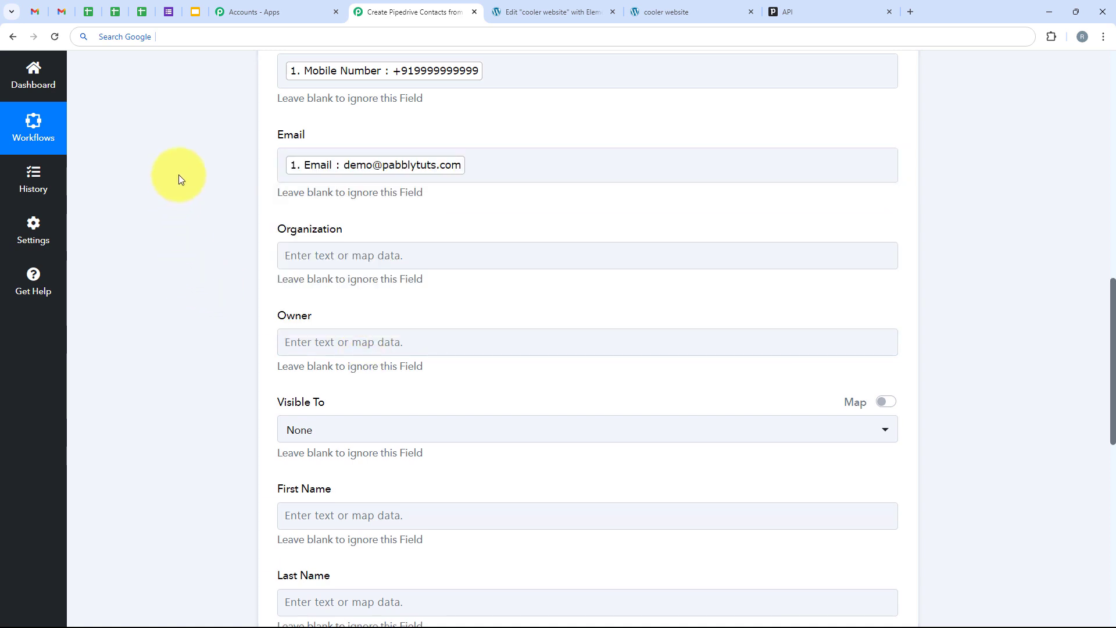
Highlight that Organization is optional and that blank fields are ignored.
{"action": "scroll", "coordinate": [263, 295], "scroll_direction": "down", "scroll_amount": 1}
{"action": "scroll", "coordinate": [263, 298], "scroll_direction": "down", "scroll_amount": 1}
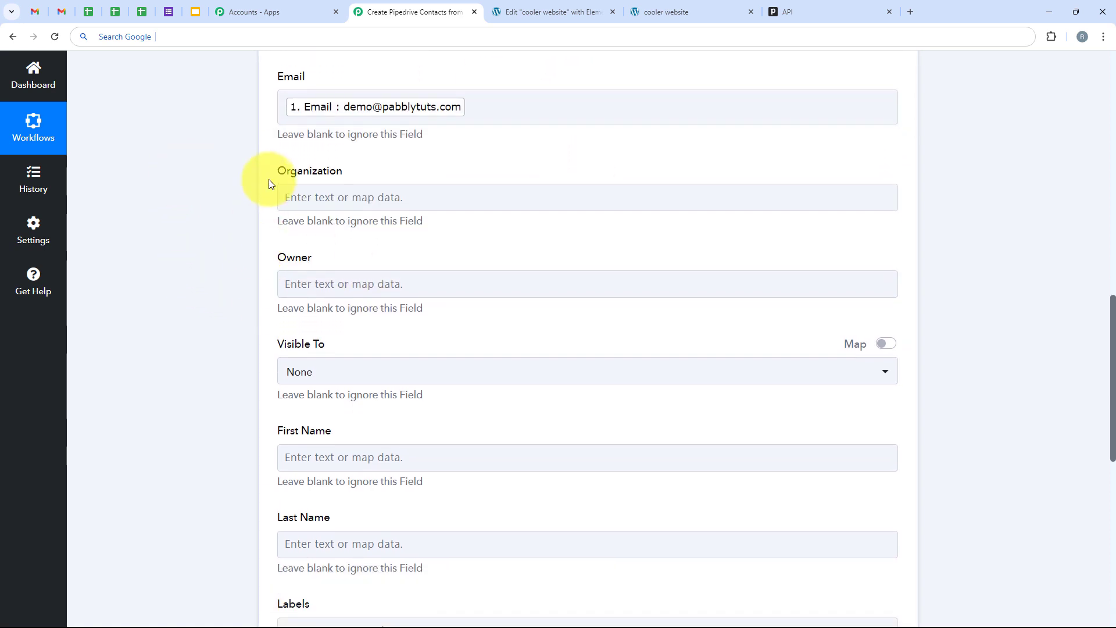
{"action": "left_click_drag", "start_coordinate": [277, 176], "coordinate": [294, 176]}
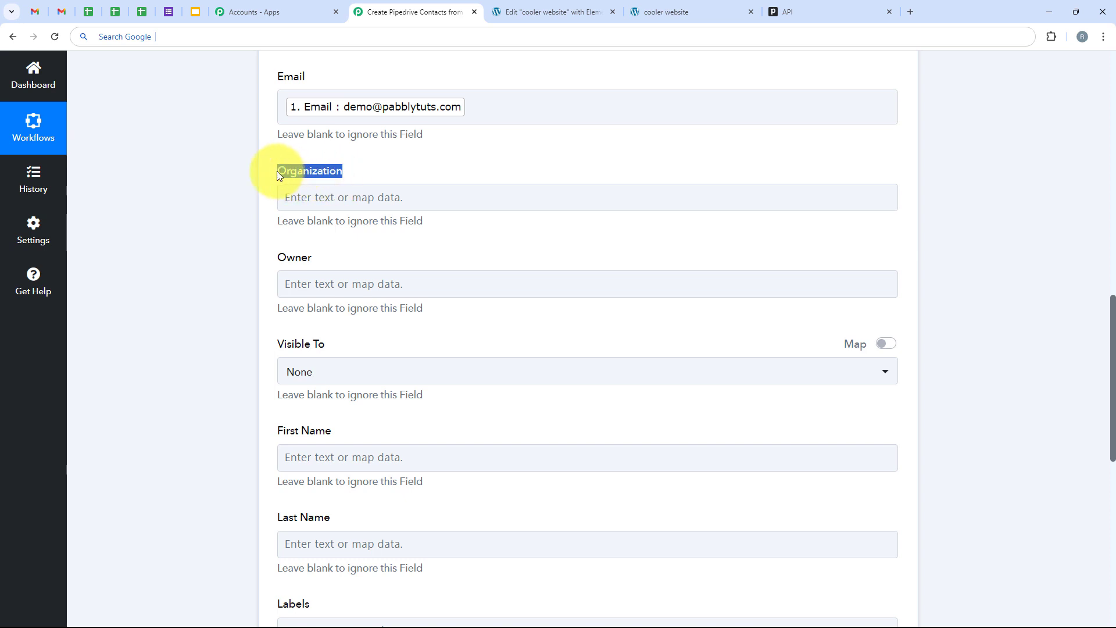
{"action": "left_click_drag", "start_coordinate": [274, 227], "coordinate": [426, 229]}
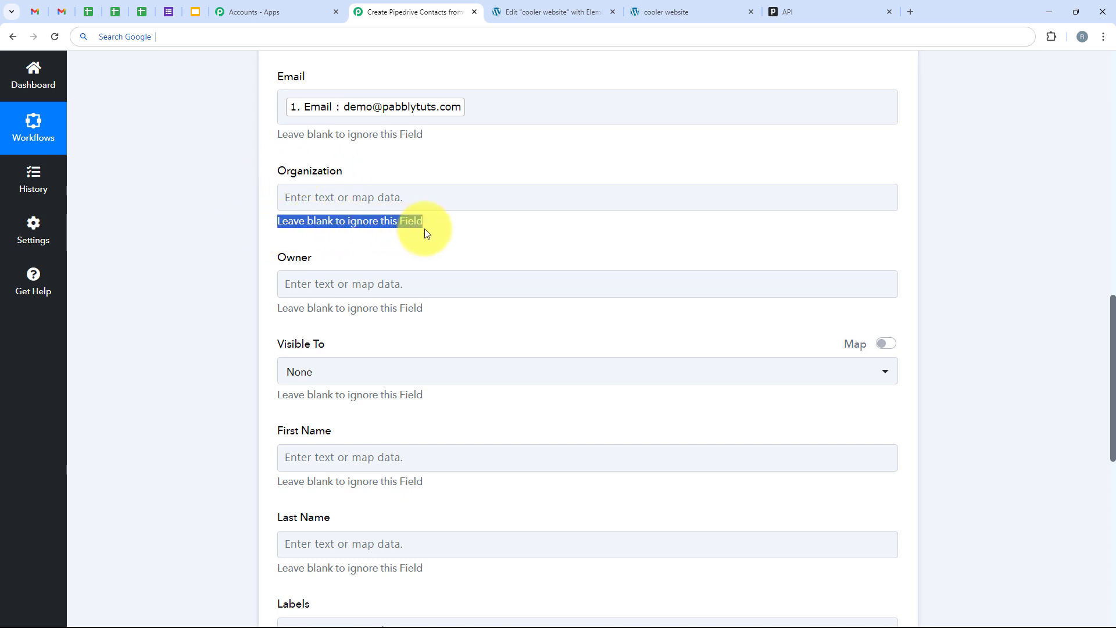
{"action": "left_click", "coordinate": [452, 236]}
{"action": "scroll", "coordinate": [291, 321], "scroll_direction": "down", "scroll_amount": 1}
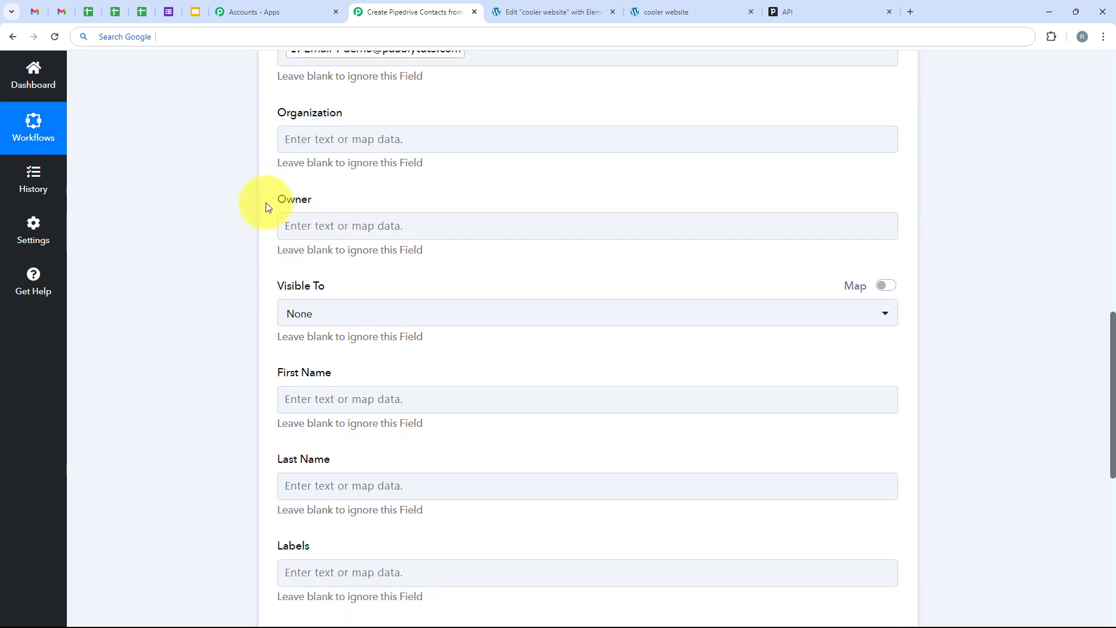
{"action": "left_click", "coordinate": [263, 277]}
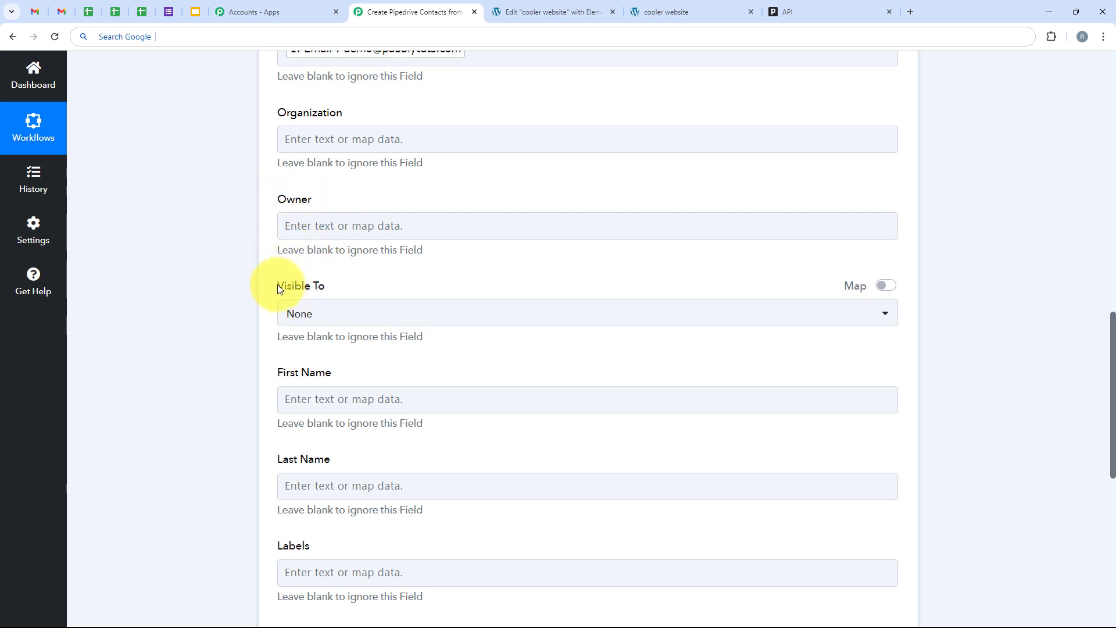
Set Visible To to All users and map '1. First Name' into First Name.
{"action": "left_click", "coordinate": [313, 315]}
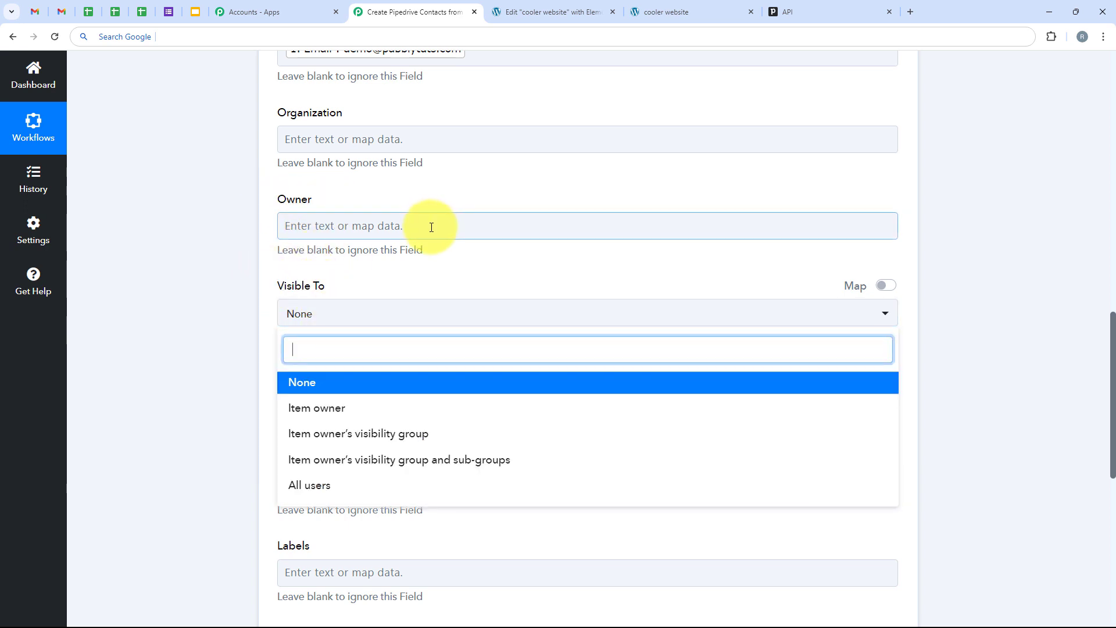
{"action": "scroll", "coordinate": [189, 271], "scroll_direction": "down", "scroll_amount": 3}
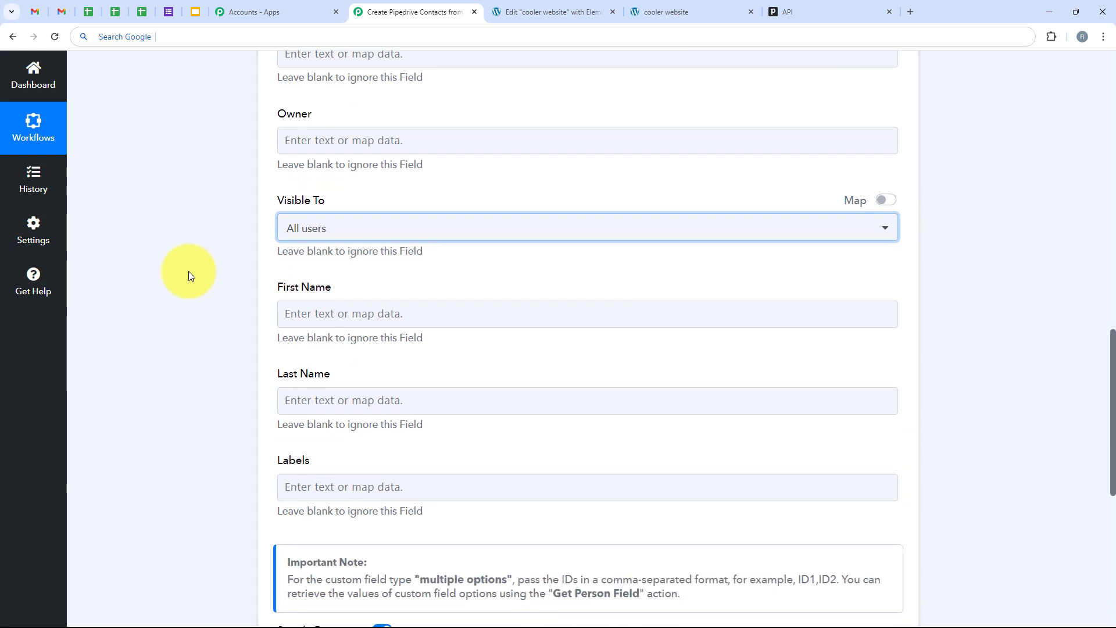
{"action": "left_click_drag", "start_coordinate": [258, 199], "coordinate": [361, 204]}
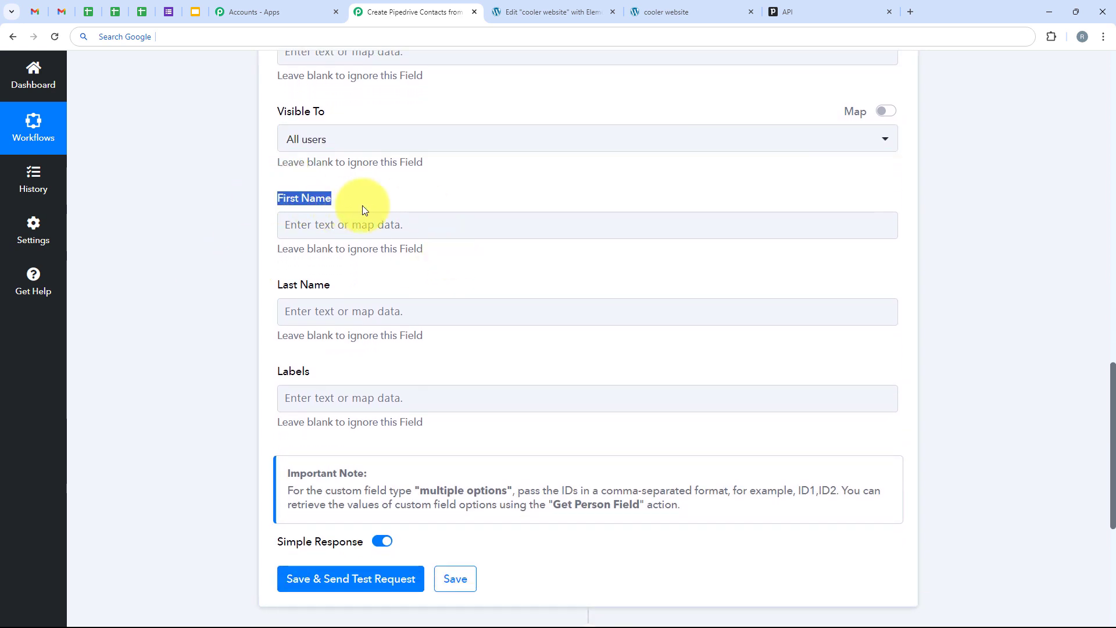
{"action": "left_click_drag", "start_coordinate": [342, 288], "coordinate": [267, 288]}
{"action": "left_click", "coordinate": [251, 267]}
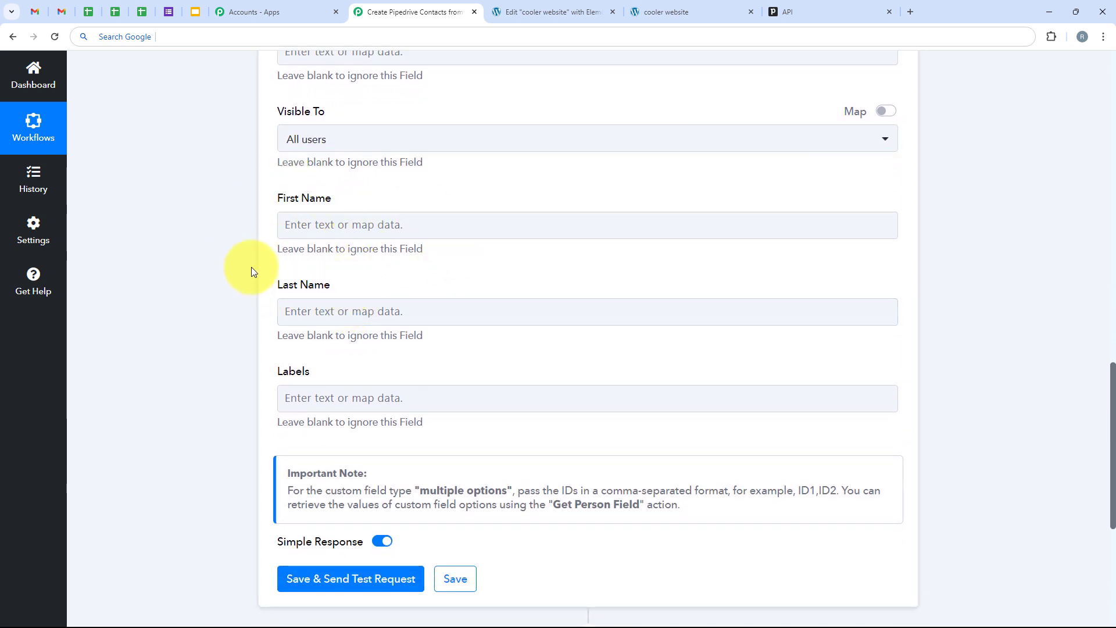
{"action": "left_click", "coordinate": [313, 232]}
{"action": "type", "text": "Firs"}
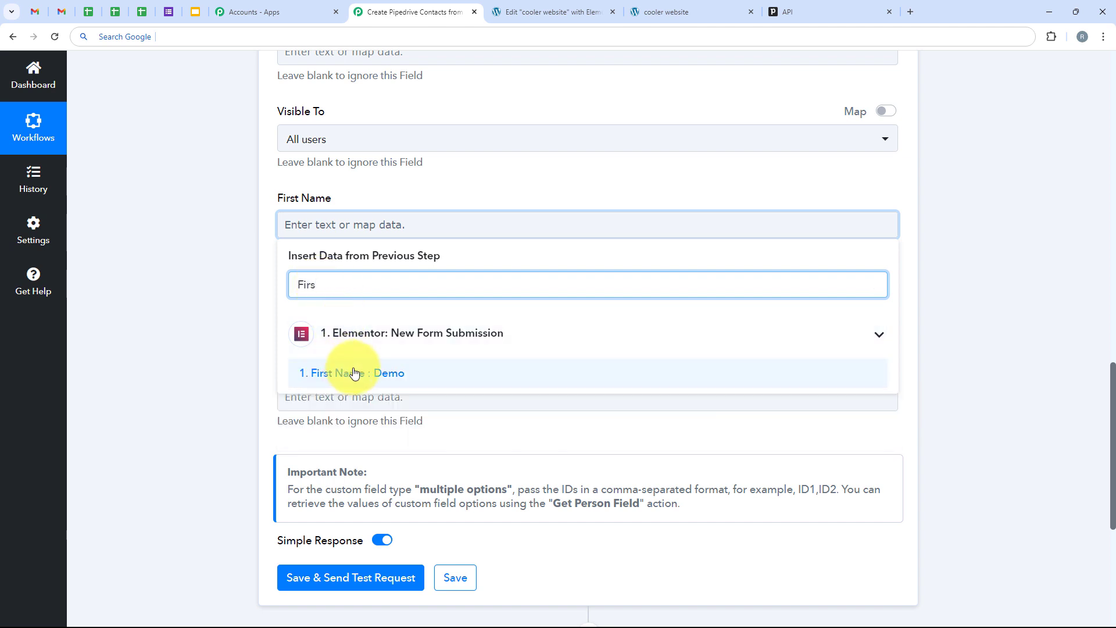
{"action": "left_click", "coordinate": [355, 373]}
{"action": "left_click", "coordinate": [254, 253]}
Map '1. Last Name' into Last Name with a 'las' search.
{"action": "scroll", "coordinate": [369, 314], "scroll_direction": "down", "scroll_amount": 1}
{"action": "left_click", "coordinate": [357, 260]}
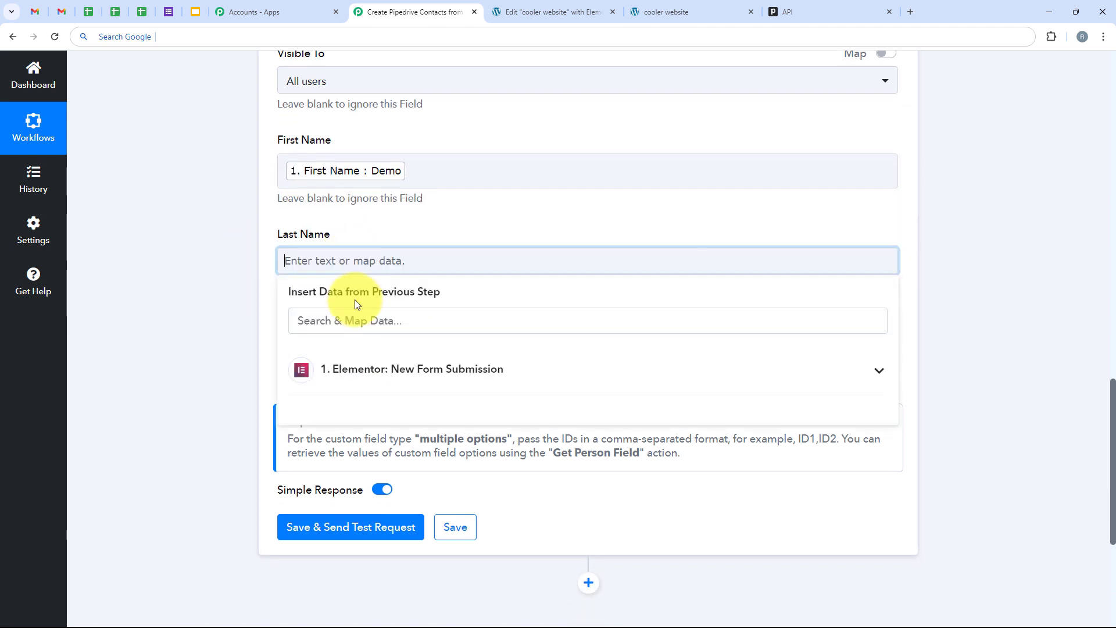
{"action": "left_click", "coordinate": [357, 321]}
{"action": "type", "text": "last"}
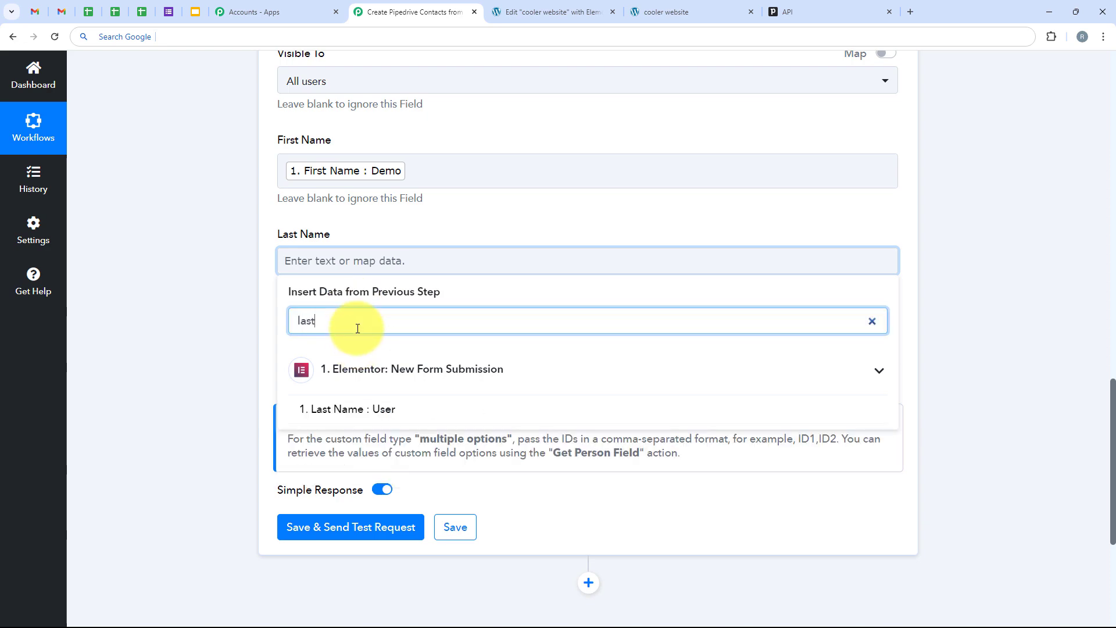
{"action": "left_click", "coordinate": [356, 407]}
{"action": "scroll", "coordinate": [228, 306], "scroll_direction": "up", "scroll_amount": 10}
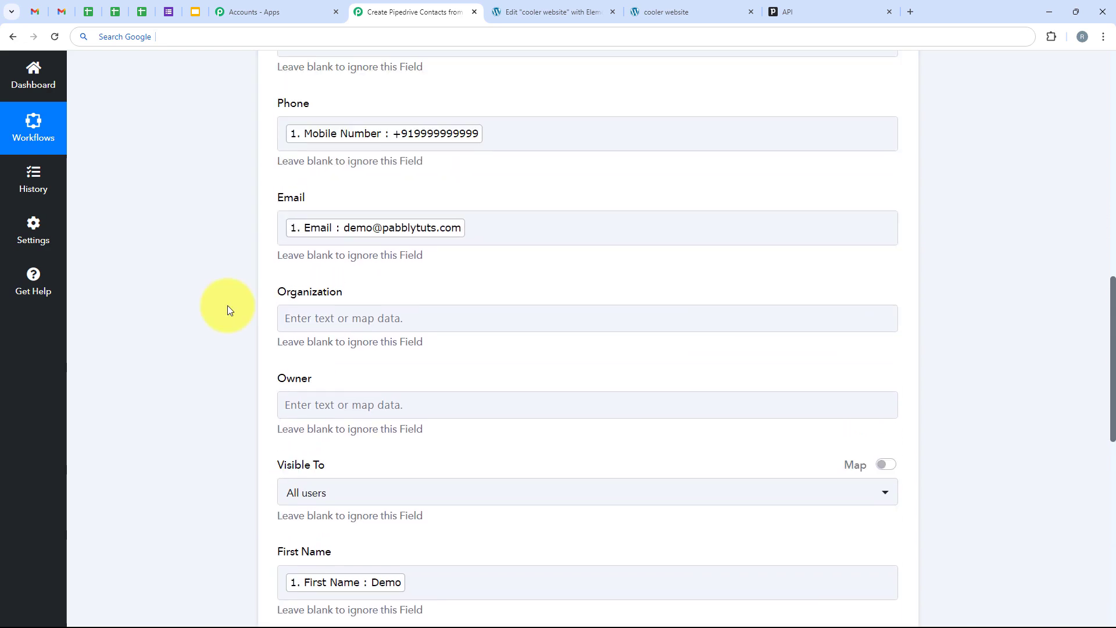
{"action": "scroll", "coordinate": [227, 305], "scroll_direction": "down", "scroll_amount": 7}
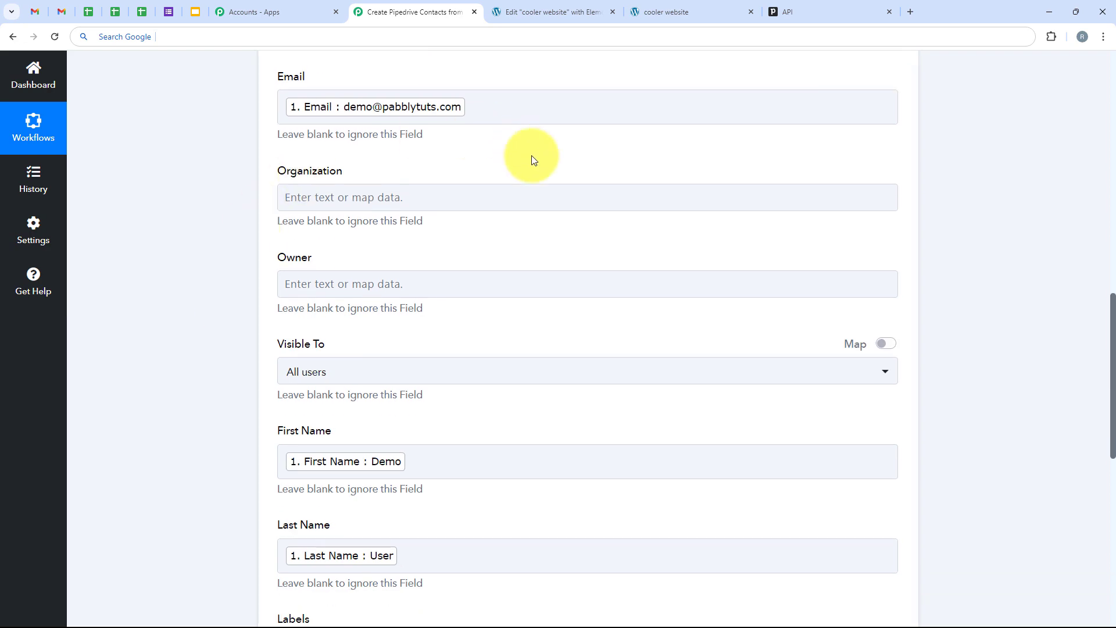
{"action": "scroll", "coordinate": [253, 305], "scroll_direction": "down", "scroll_amount": 7}
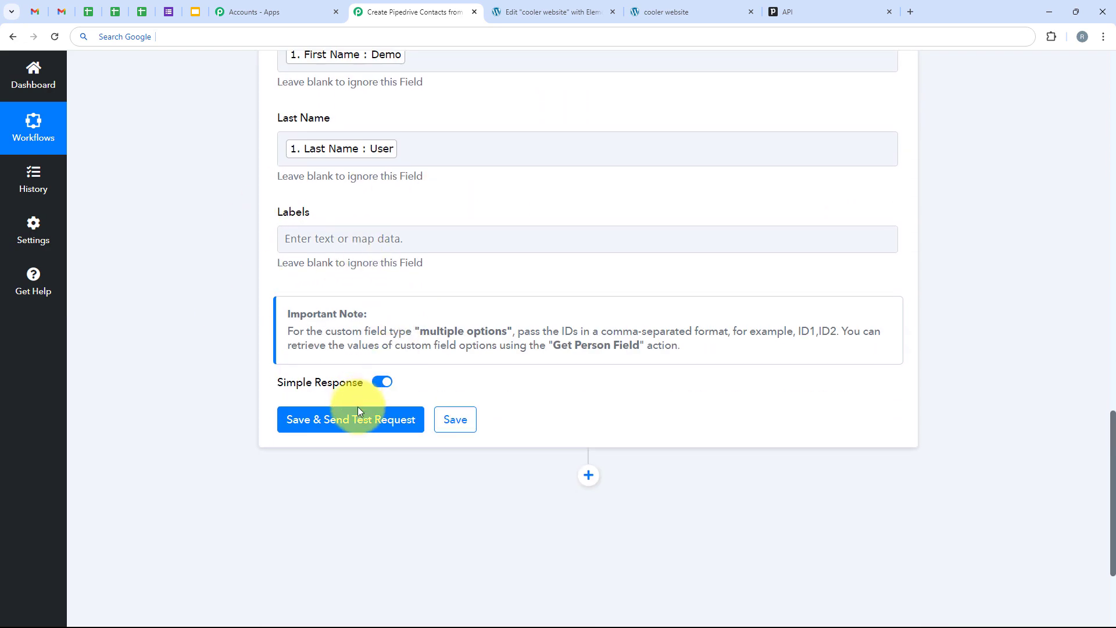
Send the test request and review the response showing Success 1 and person Data Id 23.
{"action": "left_click", "coordinate": [359, 420]}
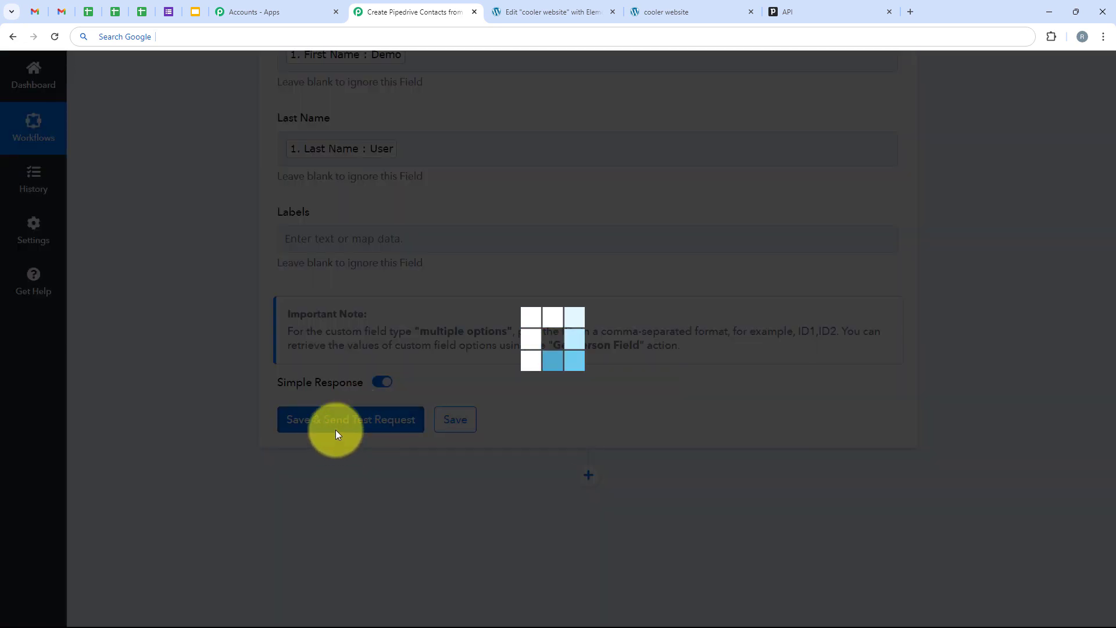
{"action": "scroll", "coordinate": [623, 201], "scroll_direction": "down", "scroll_amount": 4}
{"action": "scroll", "coordinate": [643, 282], "scroll_direction": "down", "scroll_amount": 5}
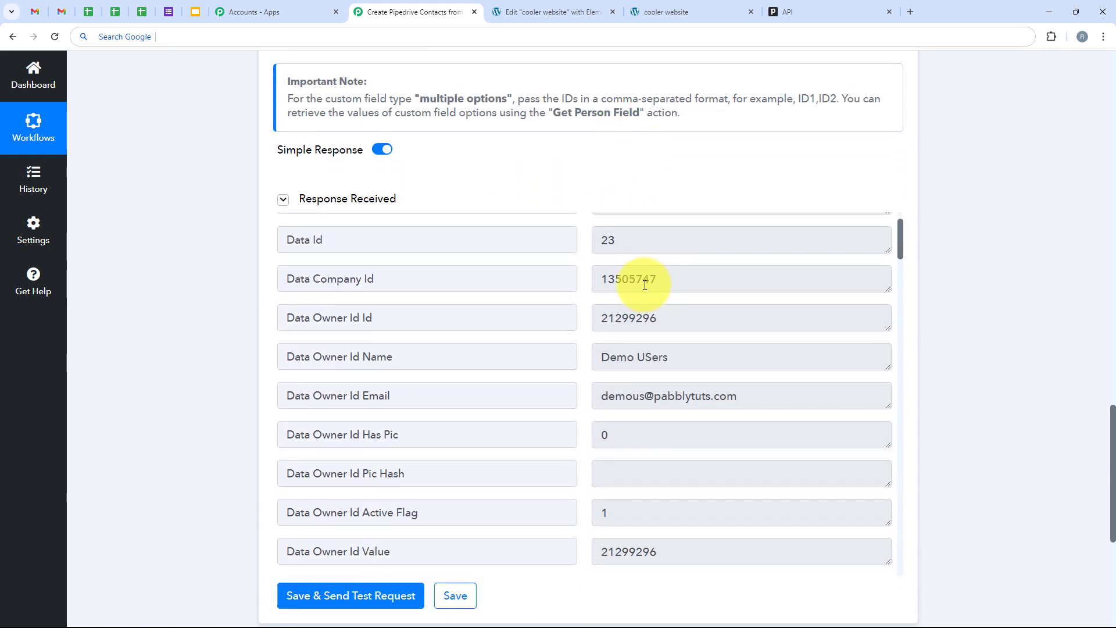
{"action": "scroll", "coordinate": [647, 299], "scroll_direction": "down", "scroll_amount": 16}
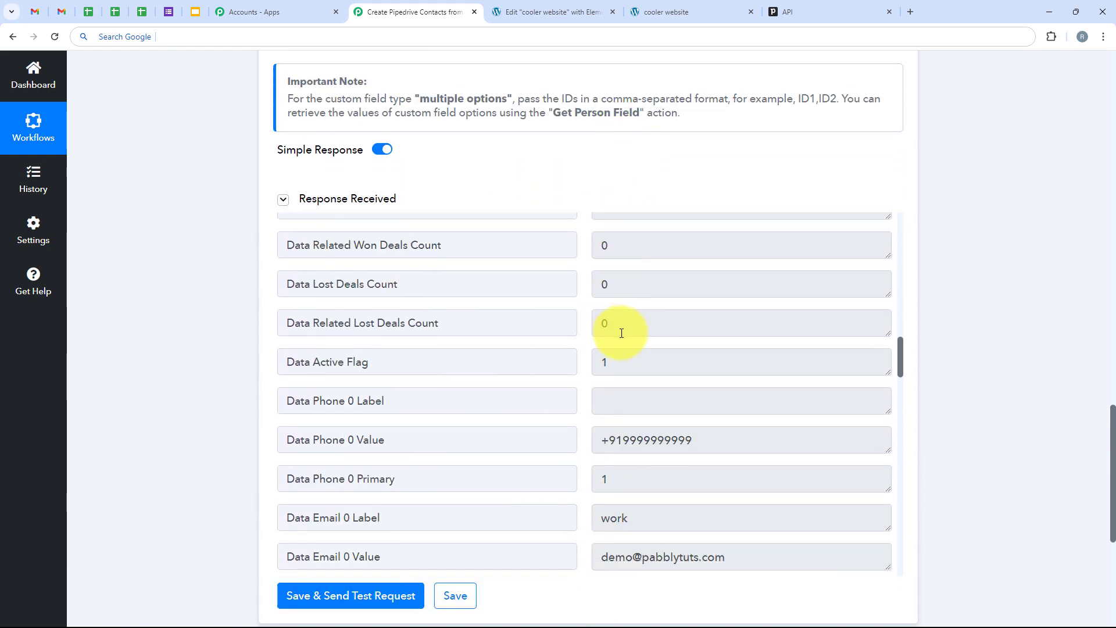
{"action": "scroll", "coordinate": [616, 334], "scroll_direction": "up", "scroll_amount": 20}
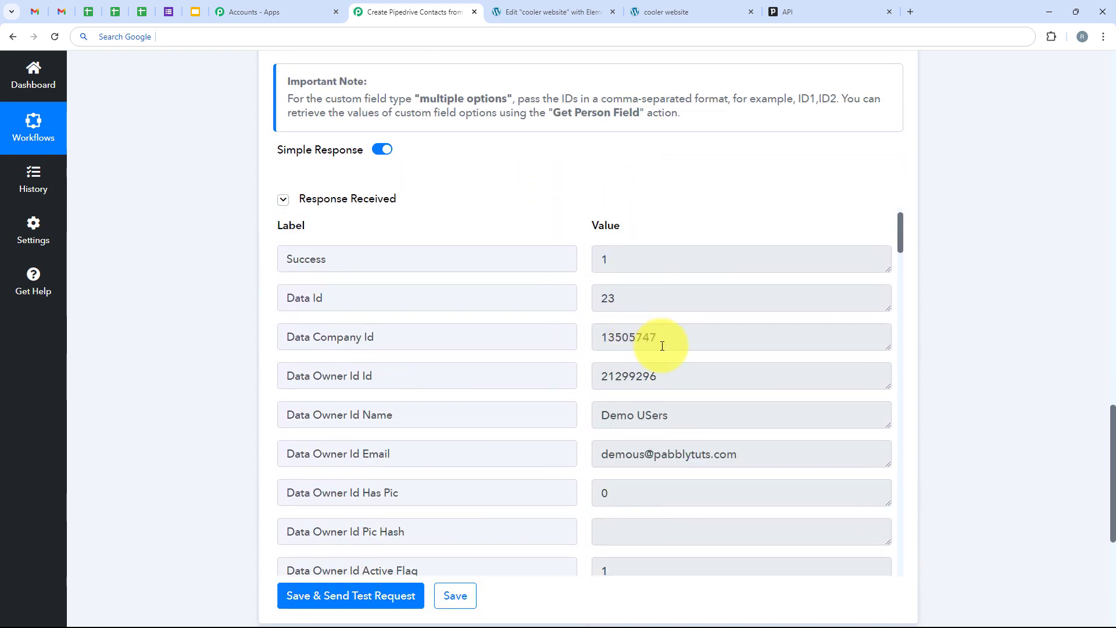
{"action": "scroll", "coordinate": [628, 294], "scroll_direction": "up", "scroll_amount": 4}
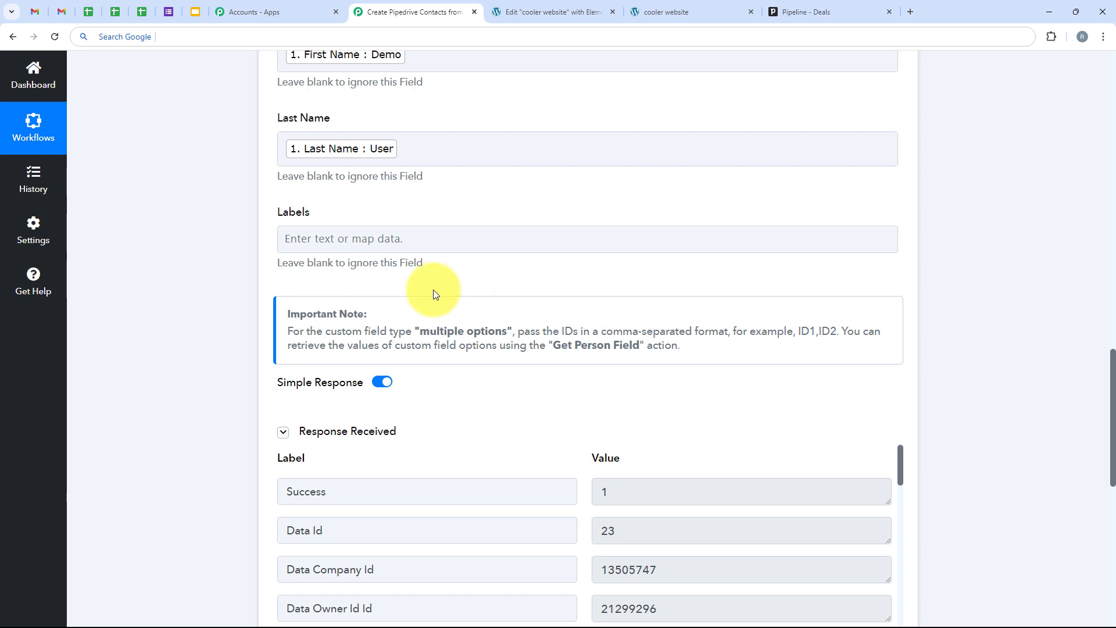
In Pipedrive People, confirm Demo User appears with the Hot Lead label, e-mail and phone.
{"action": "left_click", "coordinate": [814, 10]}
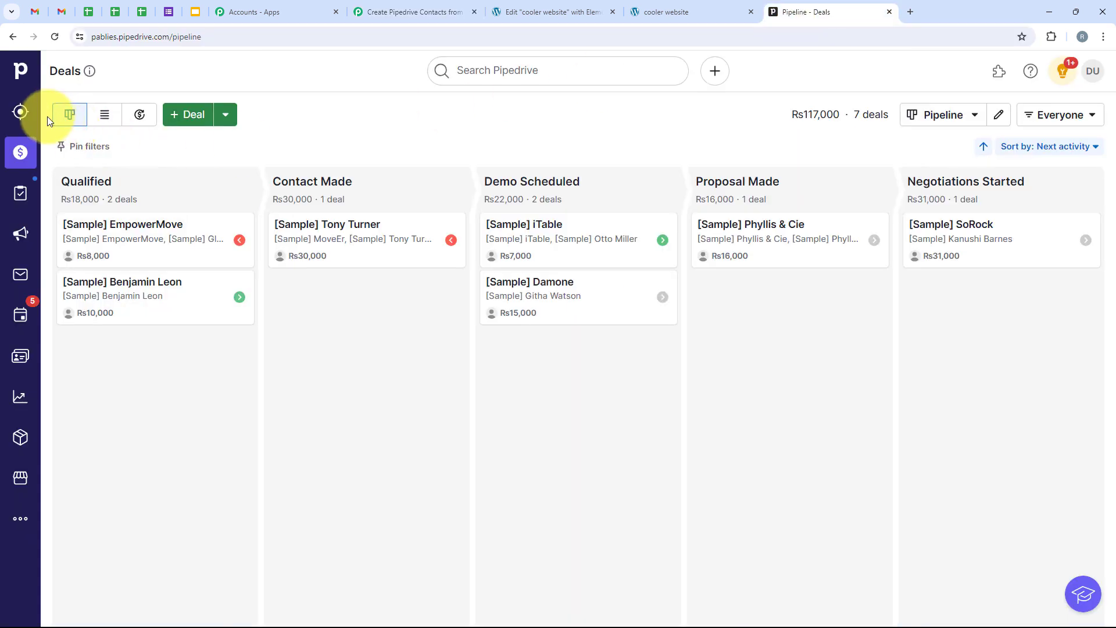
{"action": "left_click", "coordinate": [13, 370]}
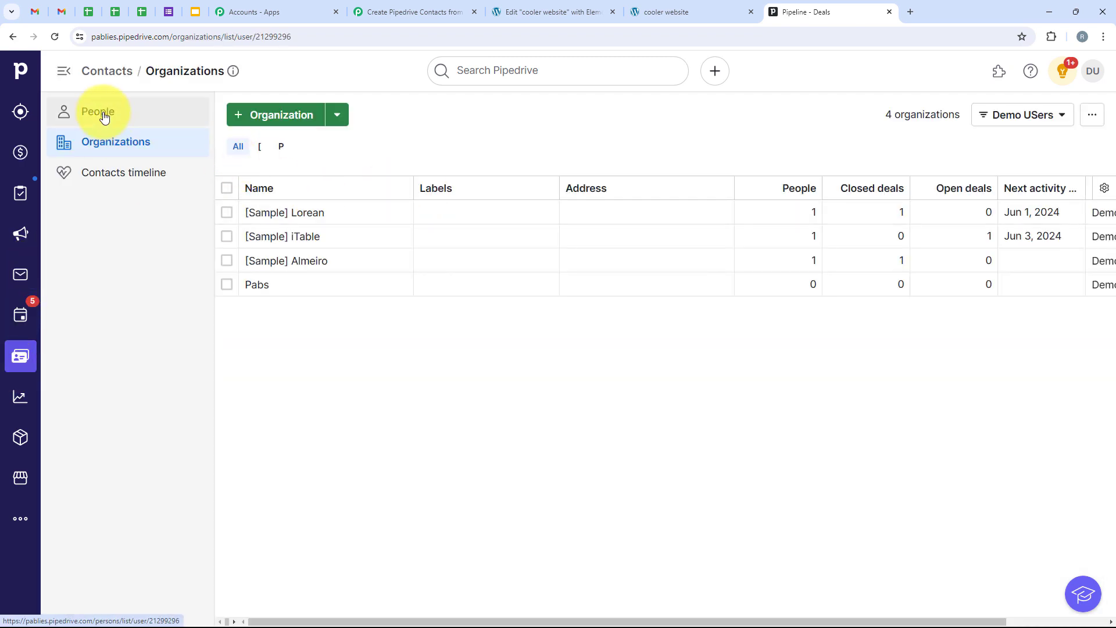
{"action": "left_click", "coordinate": [104, 117]}
{"action": "scroll", "coordinate": [535, 314], "scroll_direction": "down", "scroll_amount": 3}
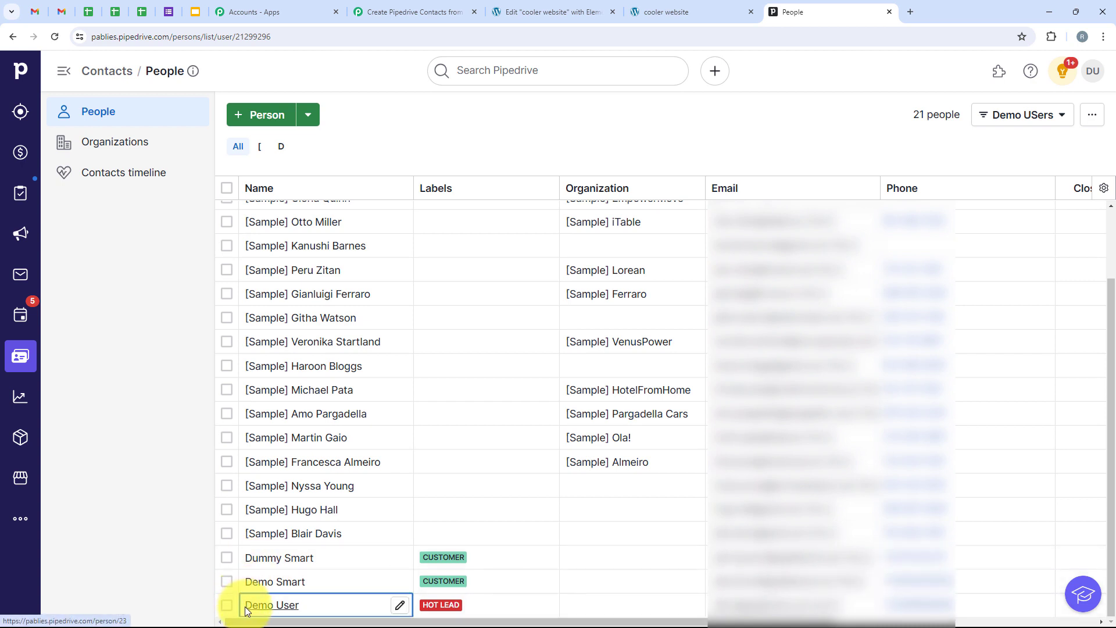
{"action": "mouse_move", "coordinate": [245, 606]}
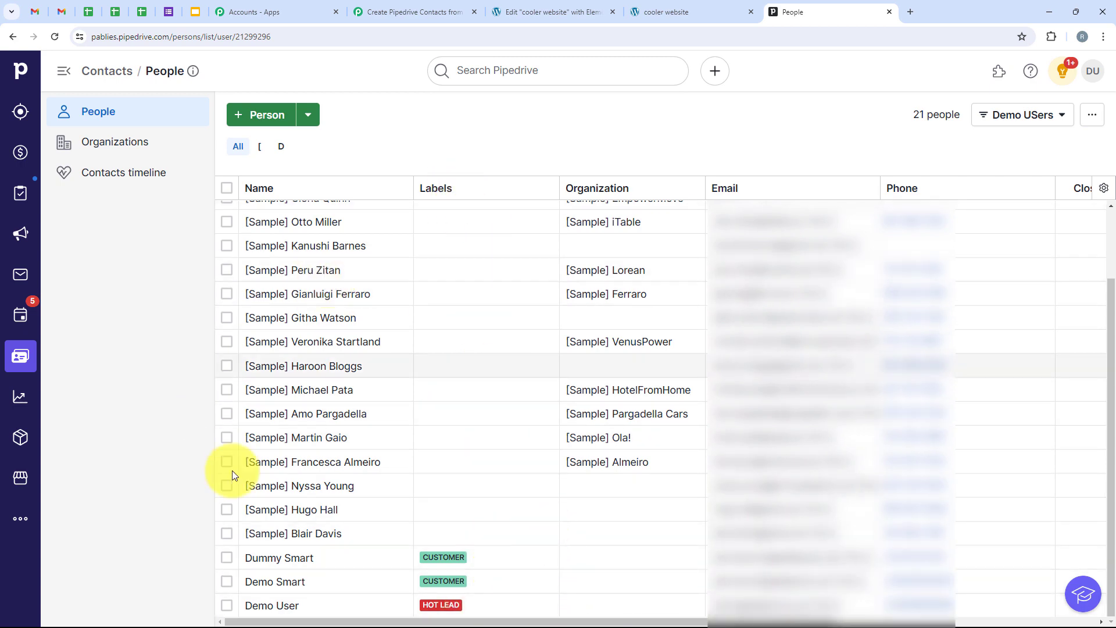
{"action": "scroll", "coordinate": [244, 442], "scroll_direction": "up", "scroll_amount": 1}
Collapse the Pabbly create-person step and bring up the cooler website form.
{"action": "left_click", "coordinate": [368, 11]}
{"action": "scroll", "coordinate": [194, 217], "scroll_direction": "up", "scroll_amount": 10}
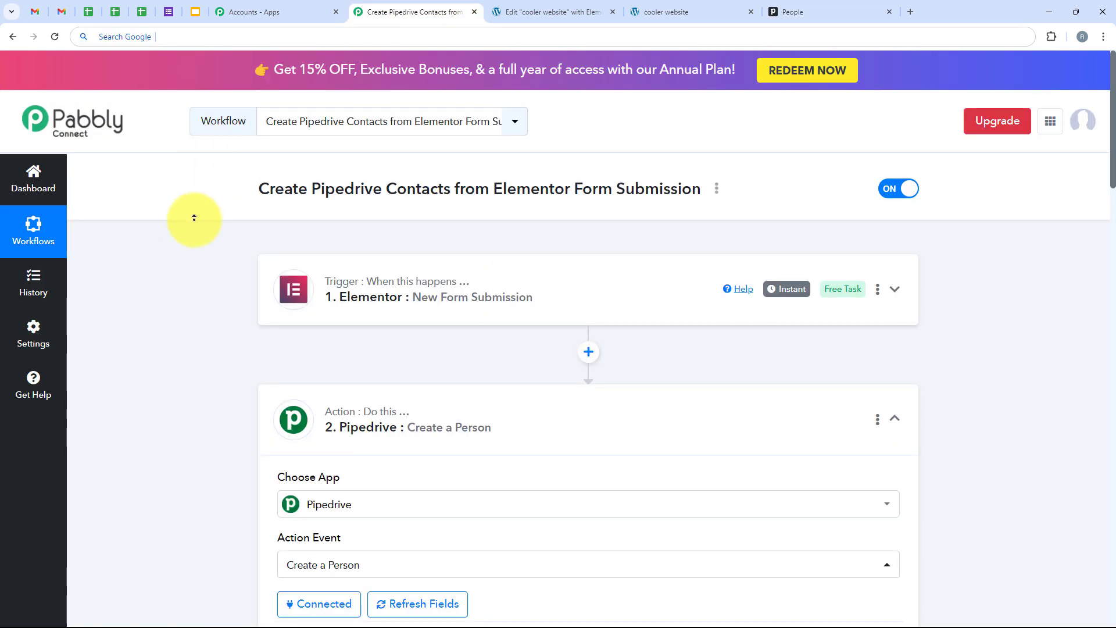
{"action": "left_click", "coordinate": [685, 445]}
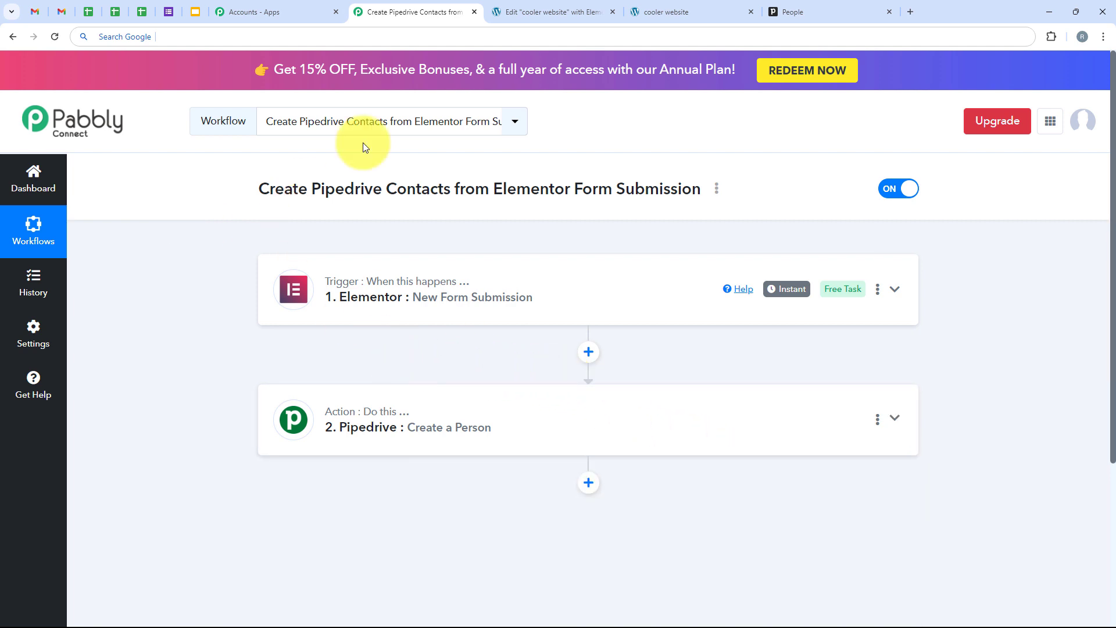
{"action": "left_click", "coordinate": [663, 12]}
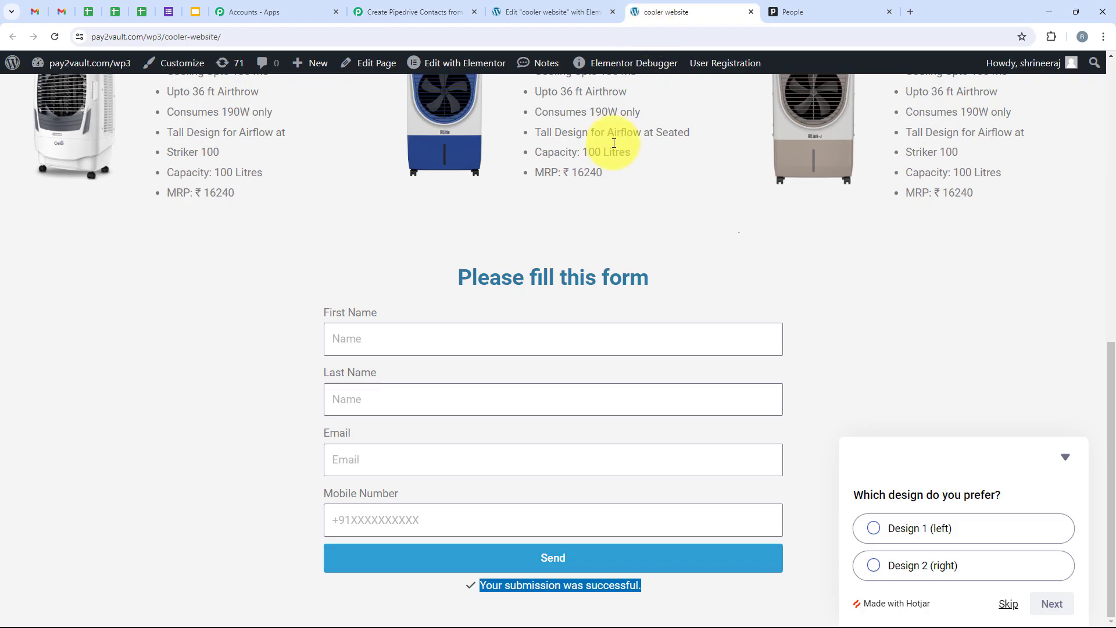
Submit the Elementor form as Test User with a test e-mail and mobile number.
{"action": "left_click_drag", "start_coordinate": [320, 312], "coordinate": [392, 308]}
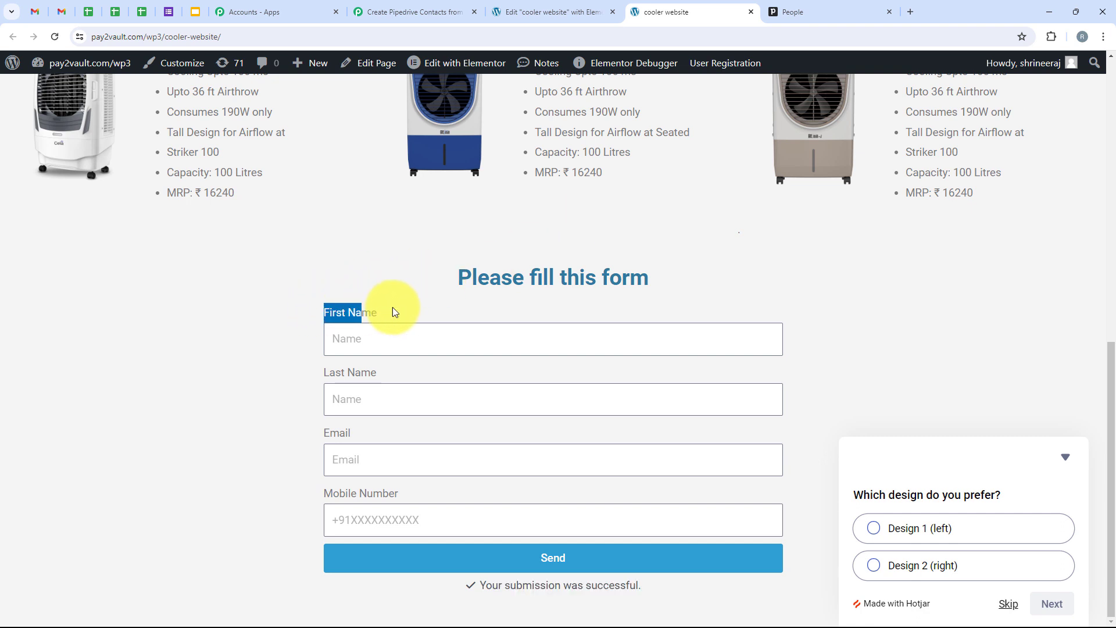
{"action": "left_click", "coordinate": [384, 341]}
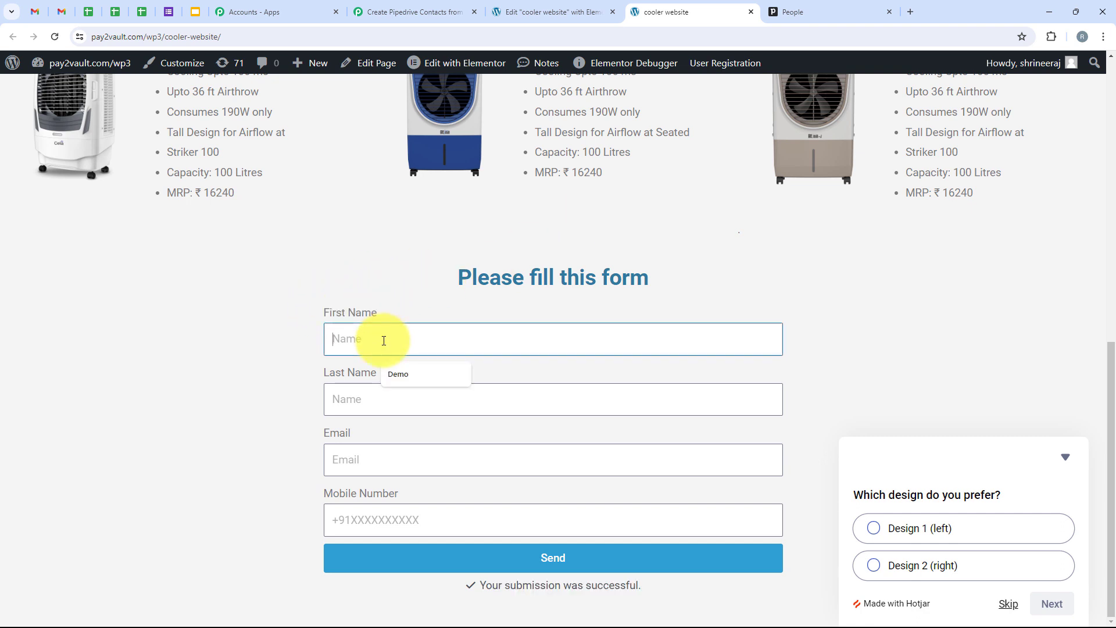
{"action": "type", "text": "Test"}
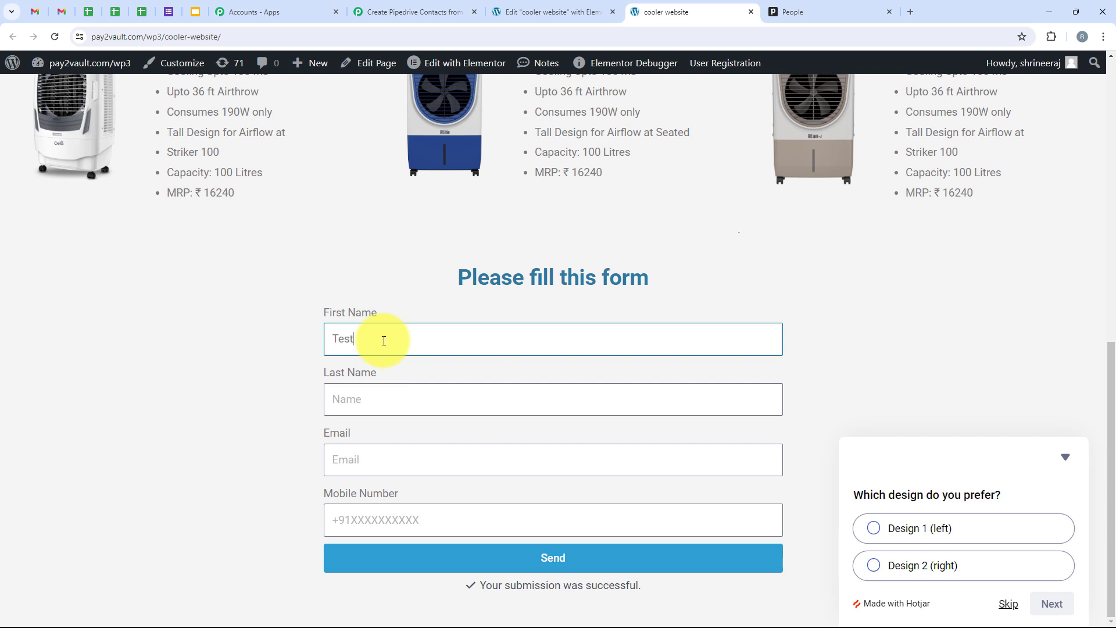
{"action": "left_click", "coordinate": [361, 398]}
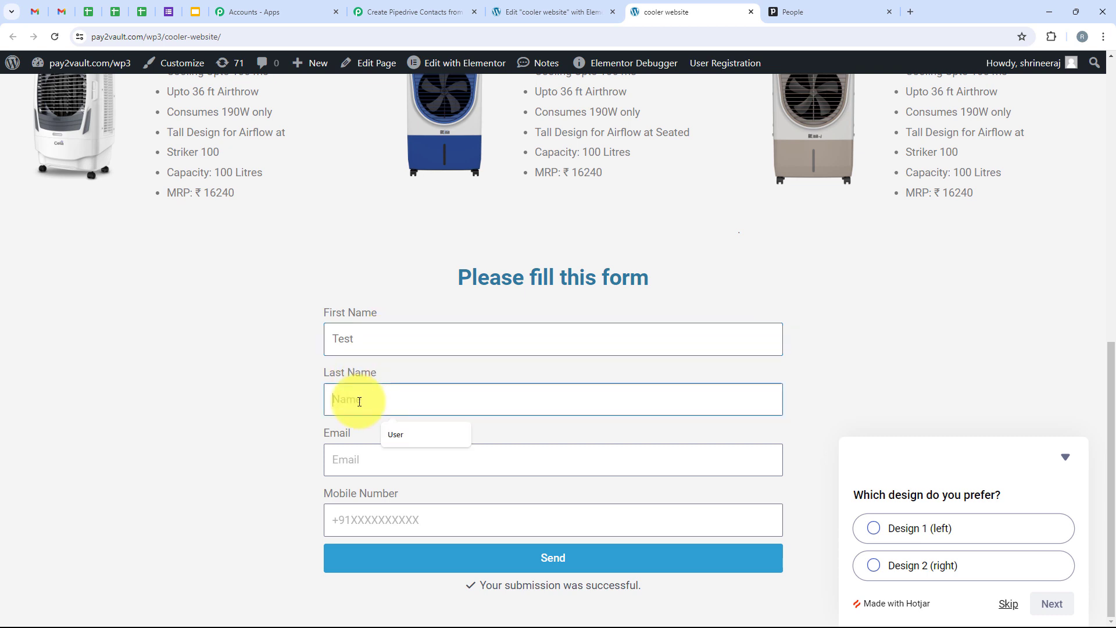
{"action": "left_click", "coordinate": [394, 430]}
{"action": "left_click", "coordinate": [398, 451]}
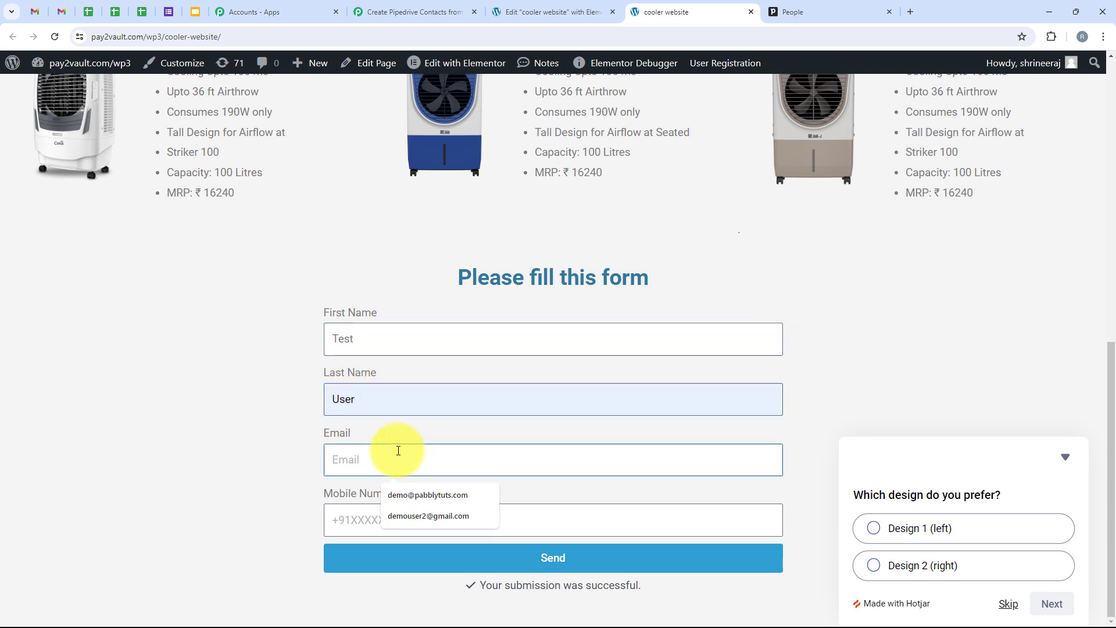
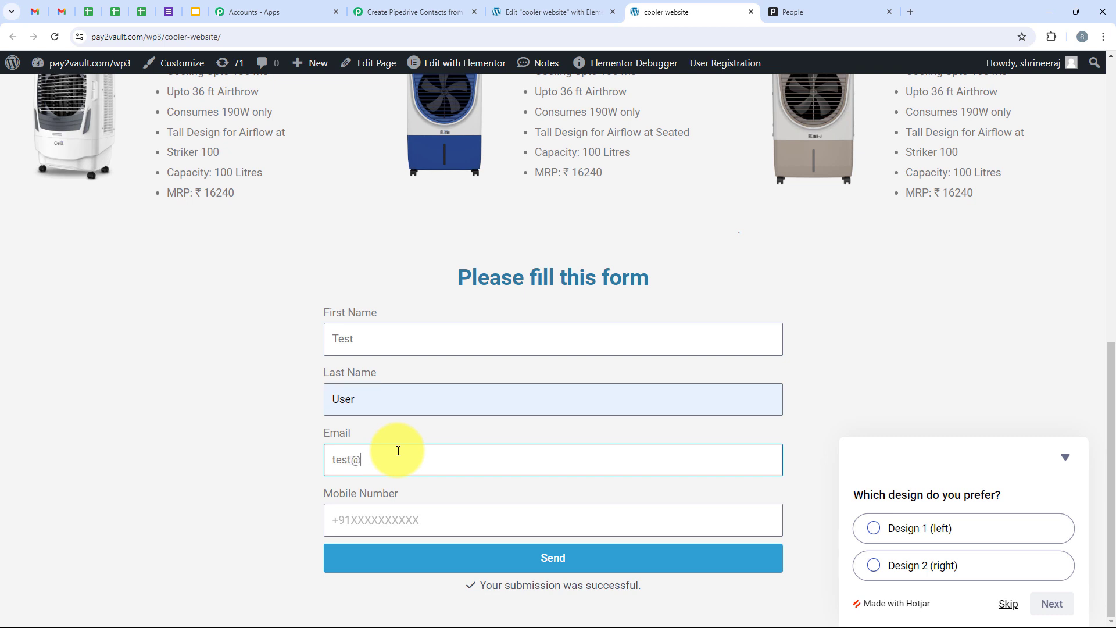
{"action": "left_click", "coordinate": [403, 512]}
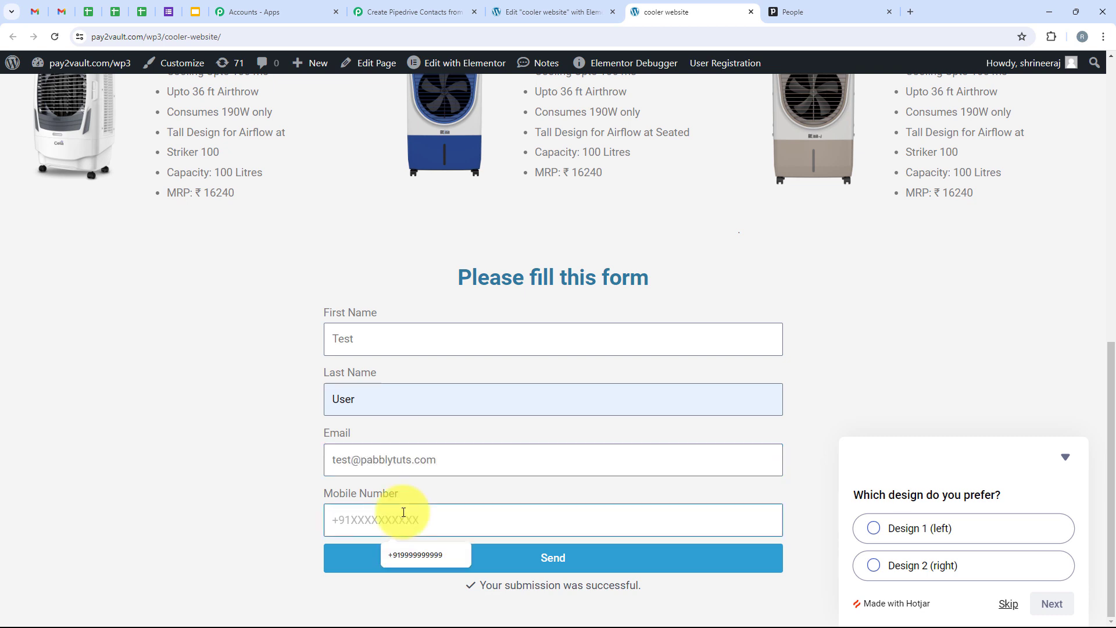
{"action": "type", "text": "+91888888888"}
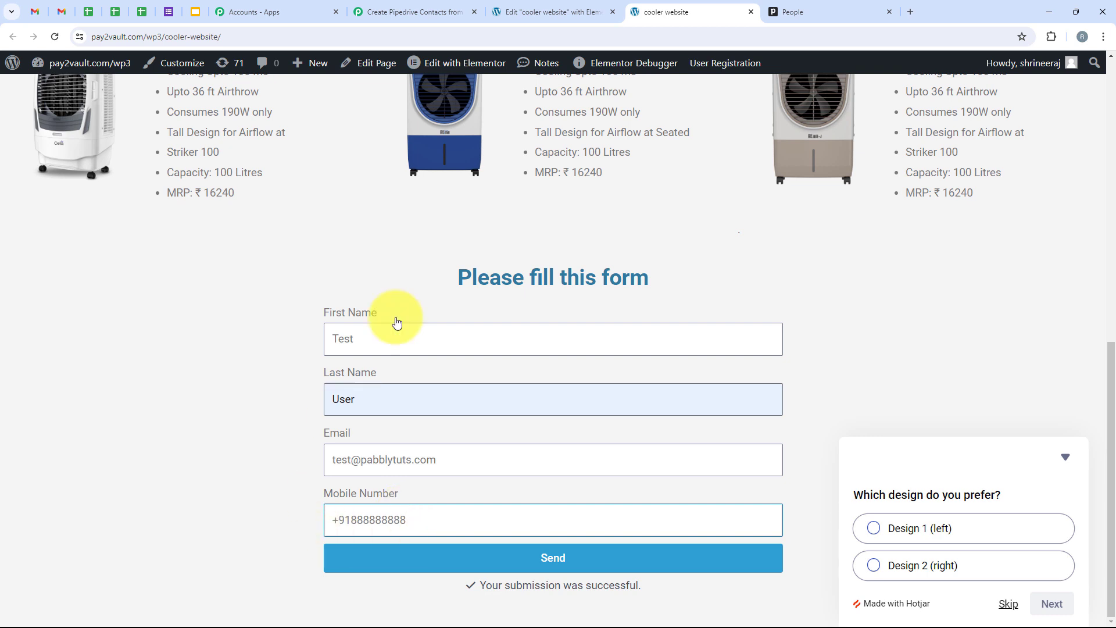
{"action": "left_click", "coordinate": [609, 565]}
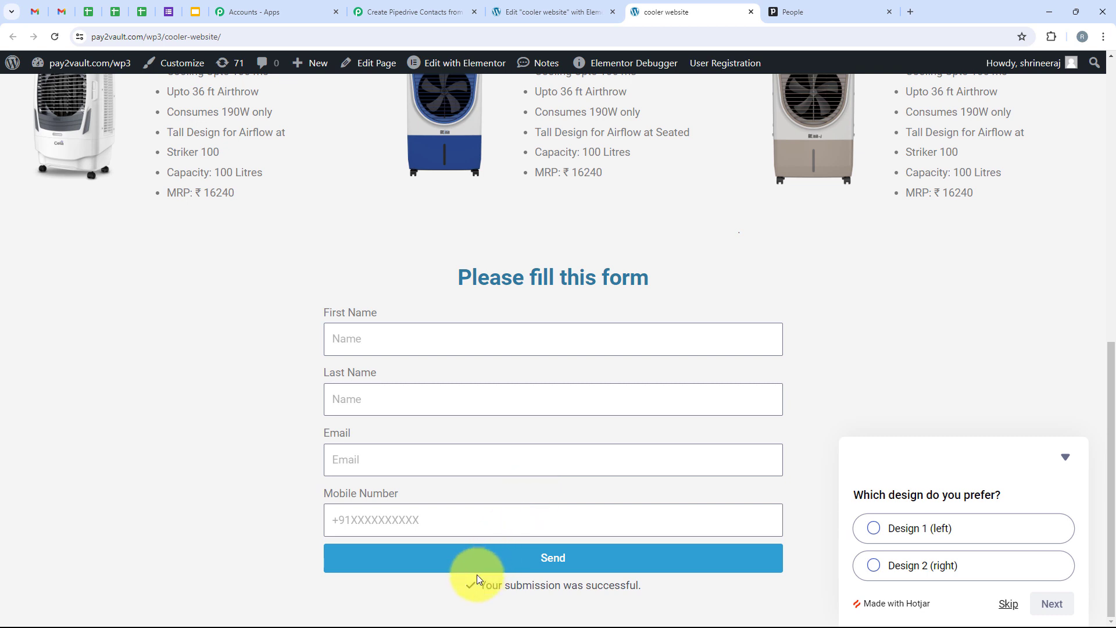
Note the success message, collapse the survey pop-up and return to Pipedrive People.
{"action": "left_click_drag", "start_coordinate": [474, 585], "coordinate": [659, 584]}
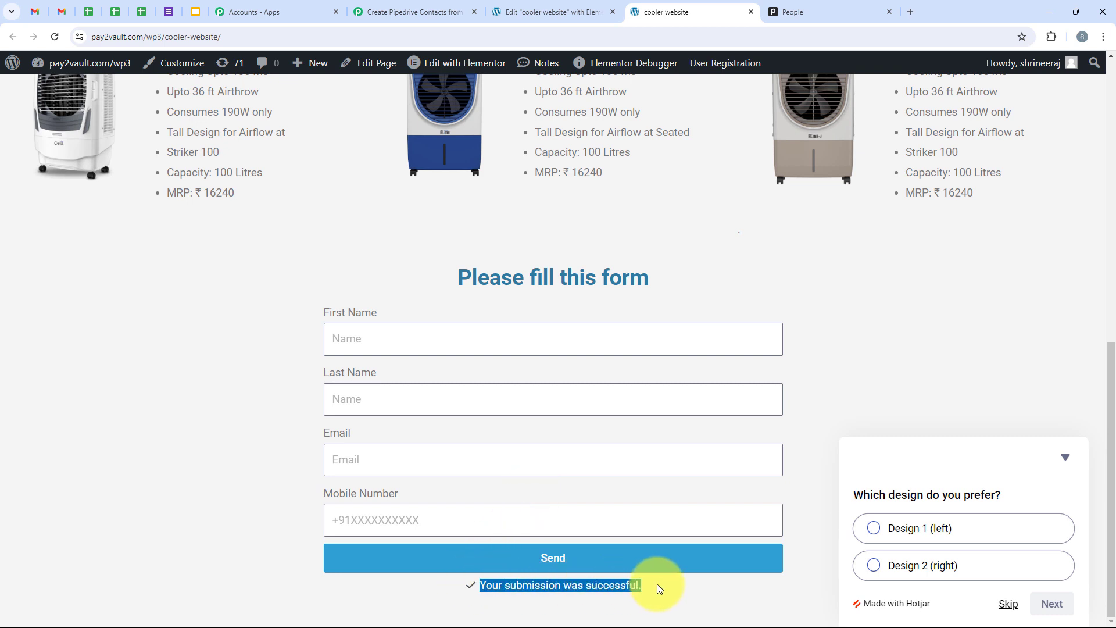
{"action": "left_click", "coordinate": [1075, 461]}
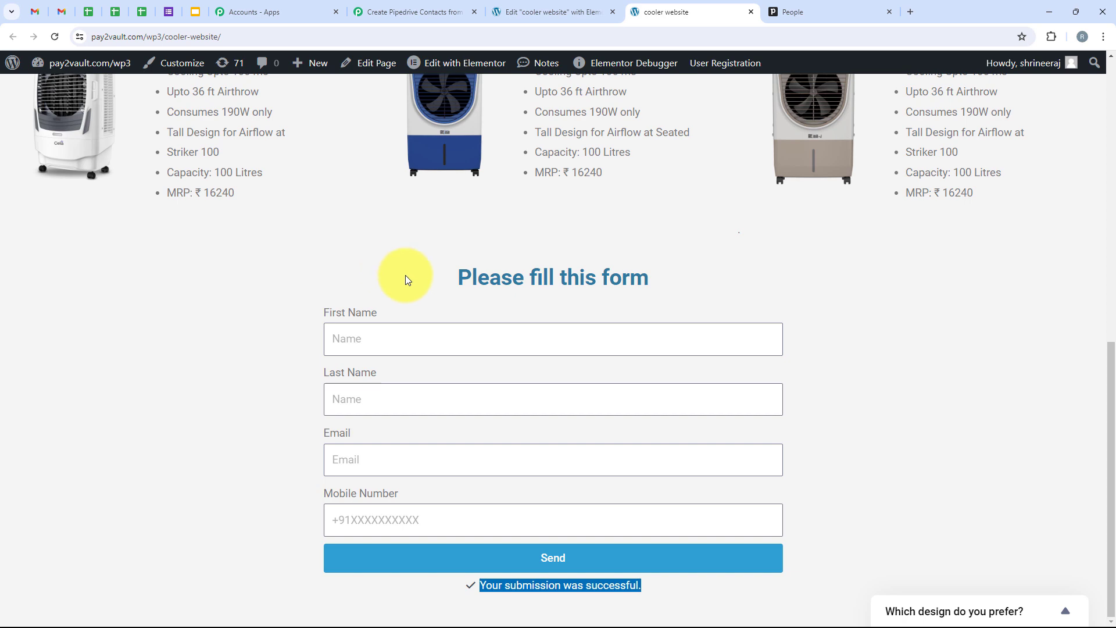
{"action": "left_click", "coordinate": [846, 10]}
{"action": "scroll", "coordinate": [427, 409], "scroll_direction": "down", "scroll_amount": 2}
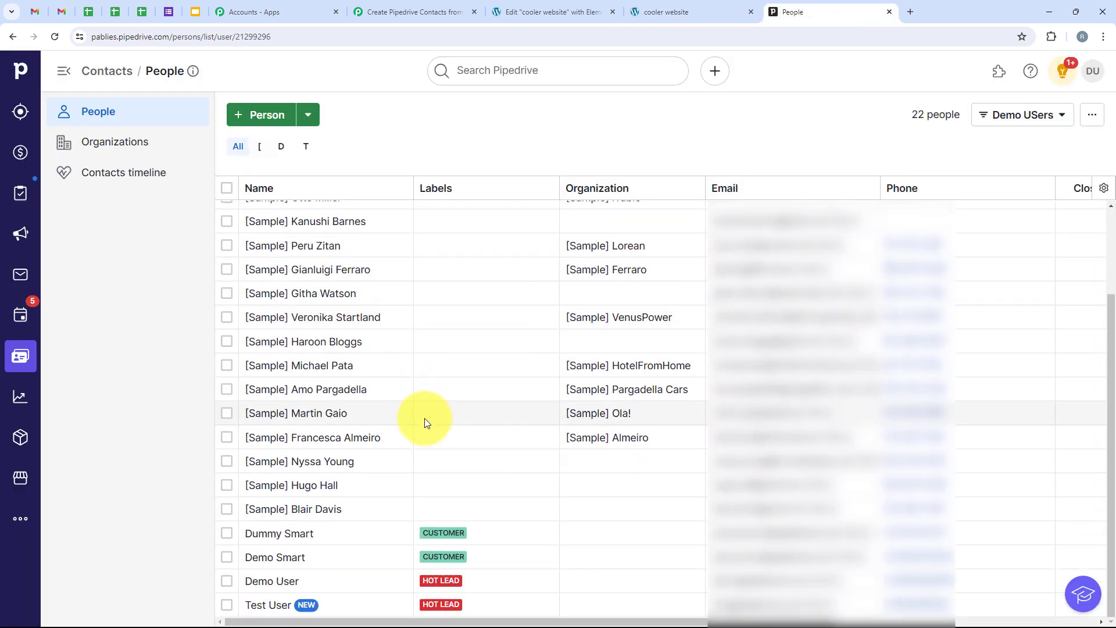
Preview the new Test User contact, check the Pabbly workflow, then select Demo User's checkbox.
{"action": "left_click", "coordinate": [262, 606]}
{"action": "mouse_move", "coordinate": [267, 607]}
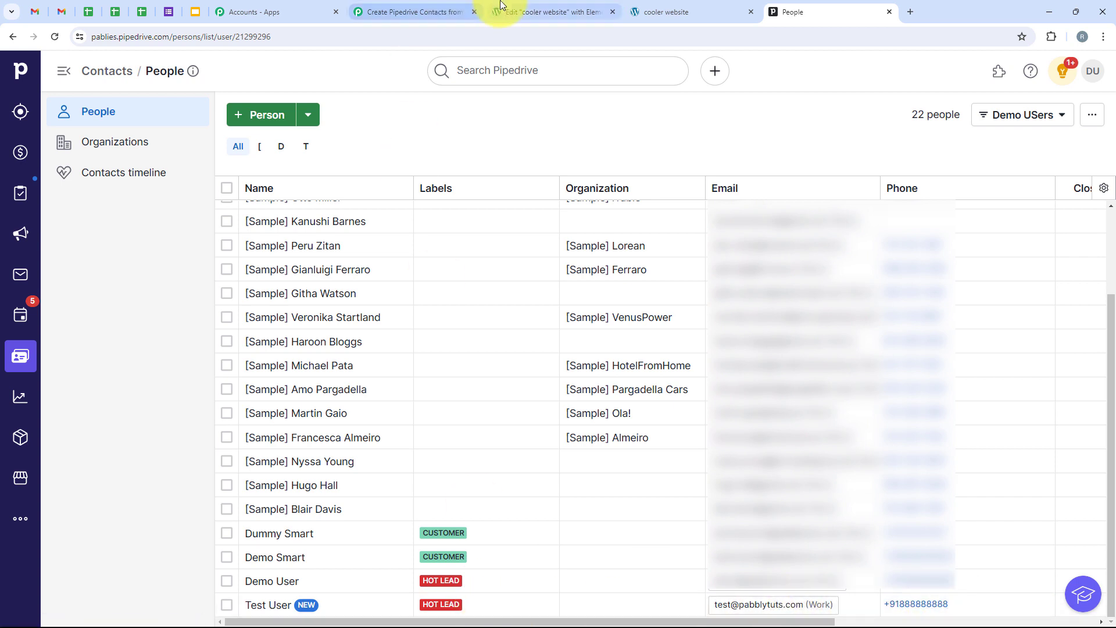
{"action": "left_click", "coordinate": [414, 12]}
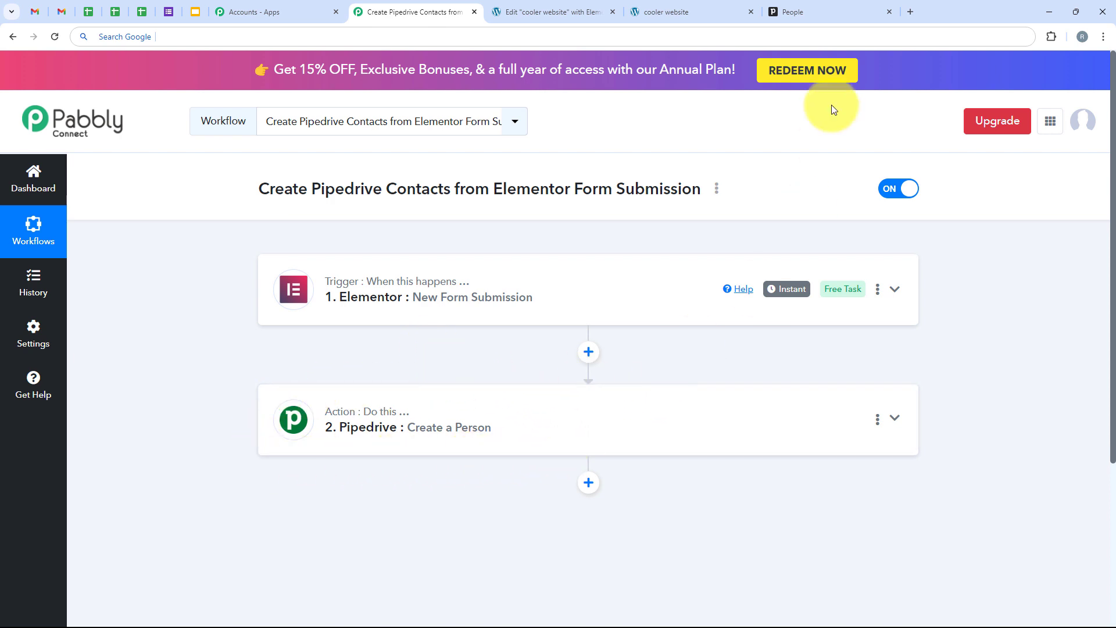
{"action": "left_click", "coordinate": [800, 17]}
{"action": "left_click", "coordinate": [227, 581]}
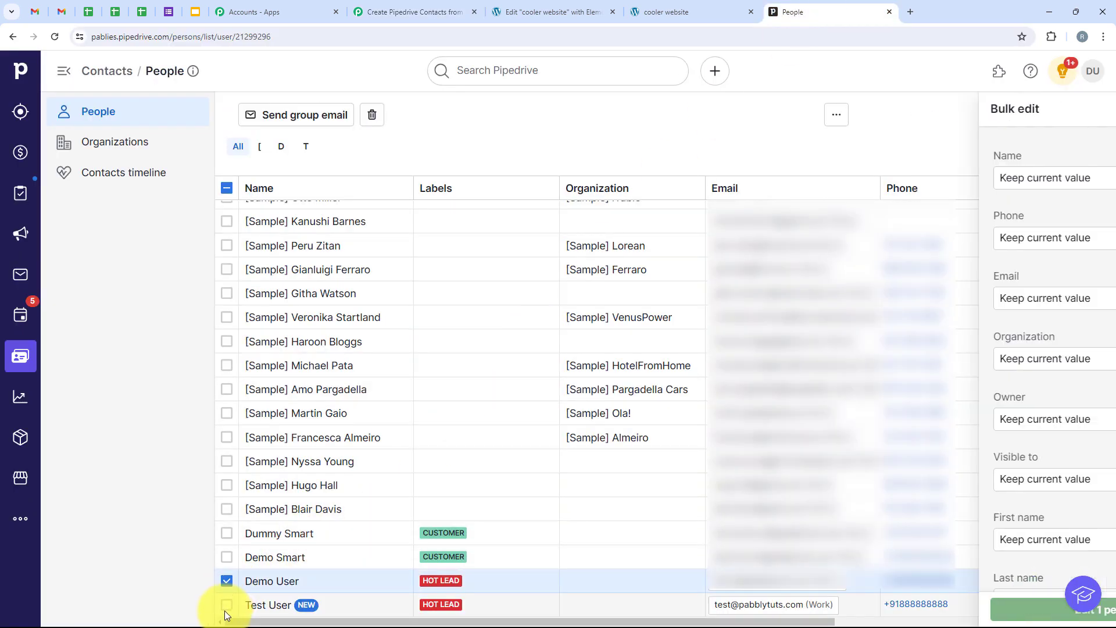
Also select Test User so two persons are marked, then return to the Pabbly workflow.
{"action": "left_click", "coordinate": [227, 605]}
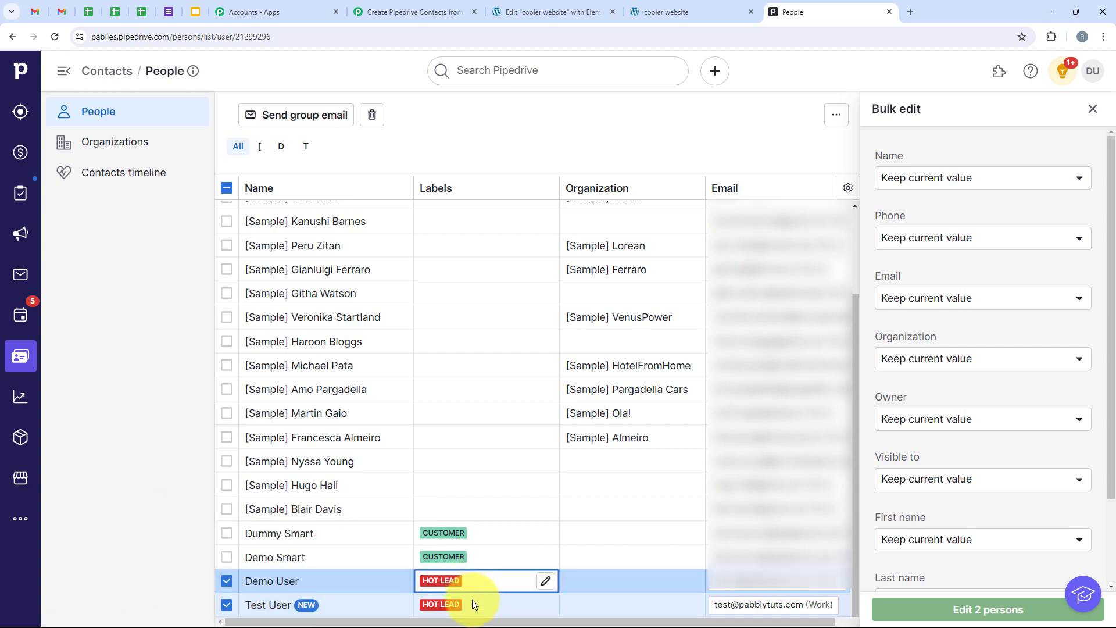
{"action": "left_click", "coordinate": [414, 10]}
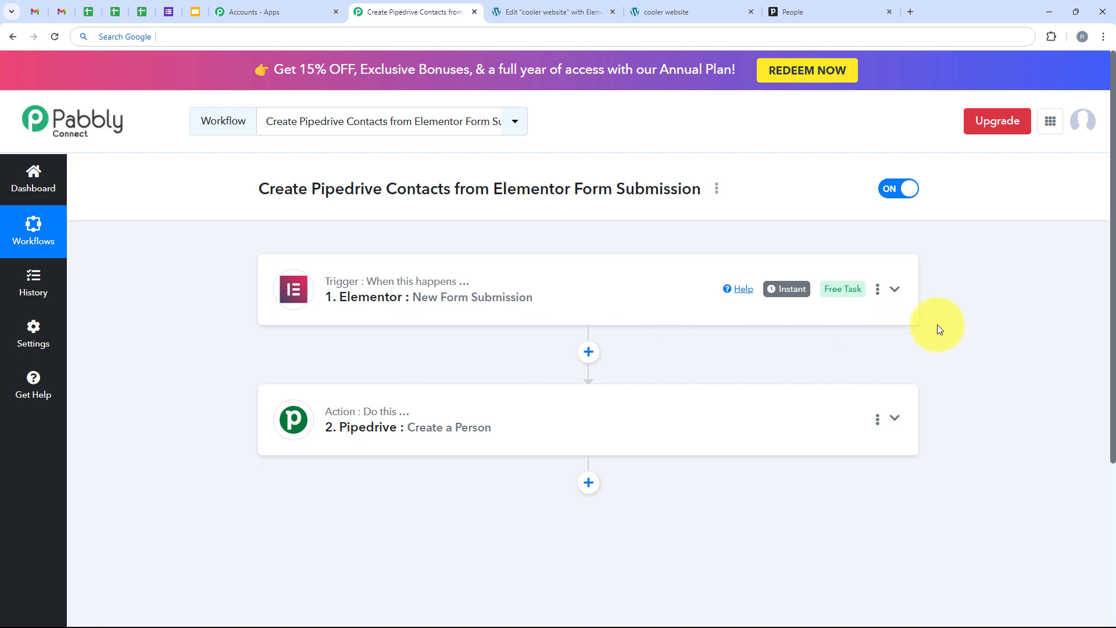